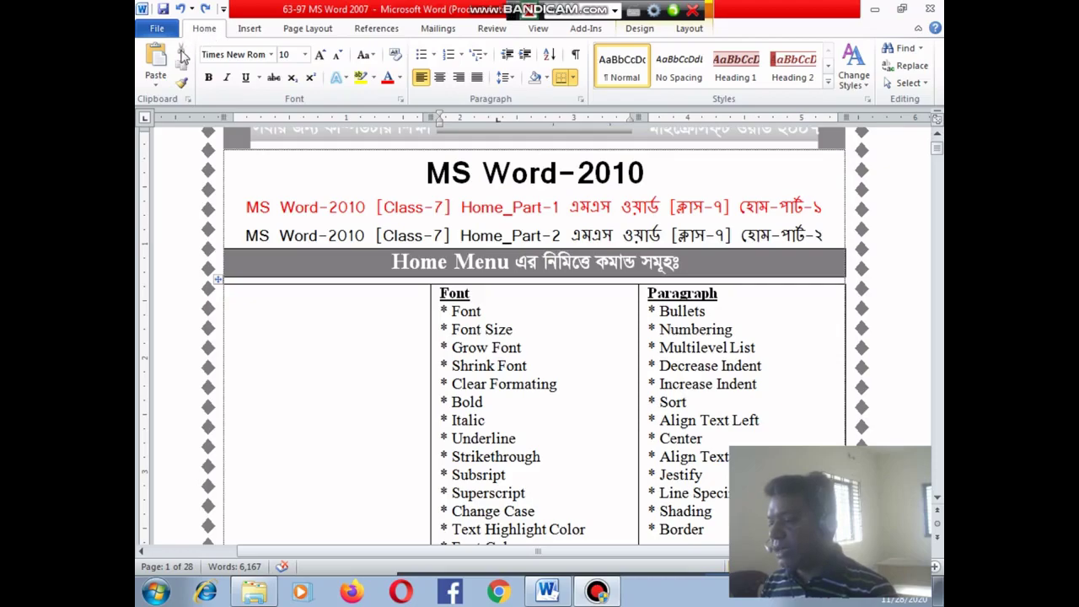
Dismiss the paste options and move down through the Font command list.
left_click(156, 86)
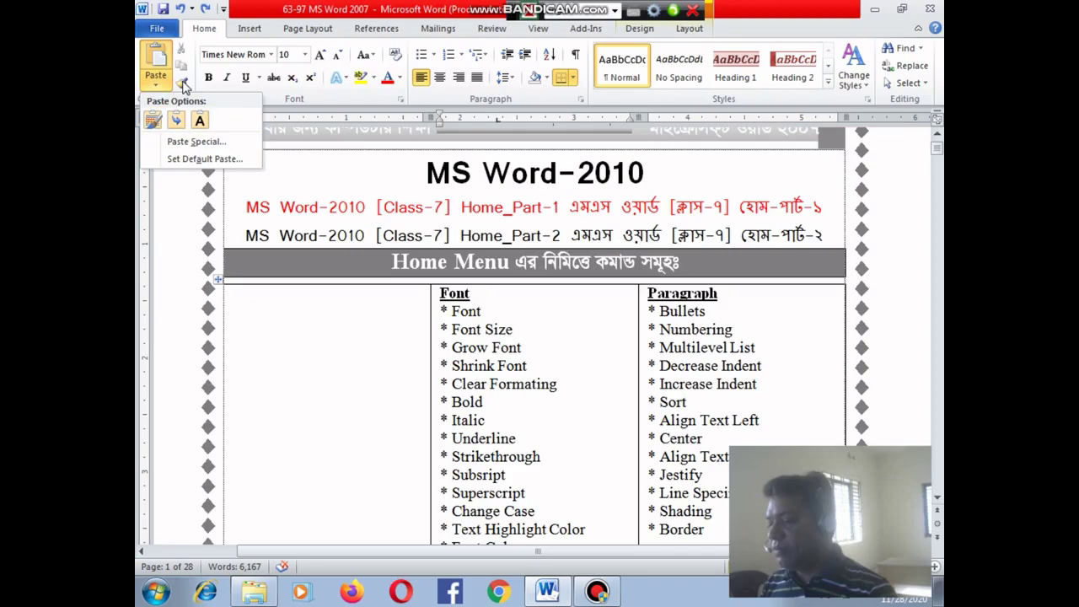
left_click(202, 39)
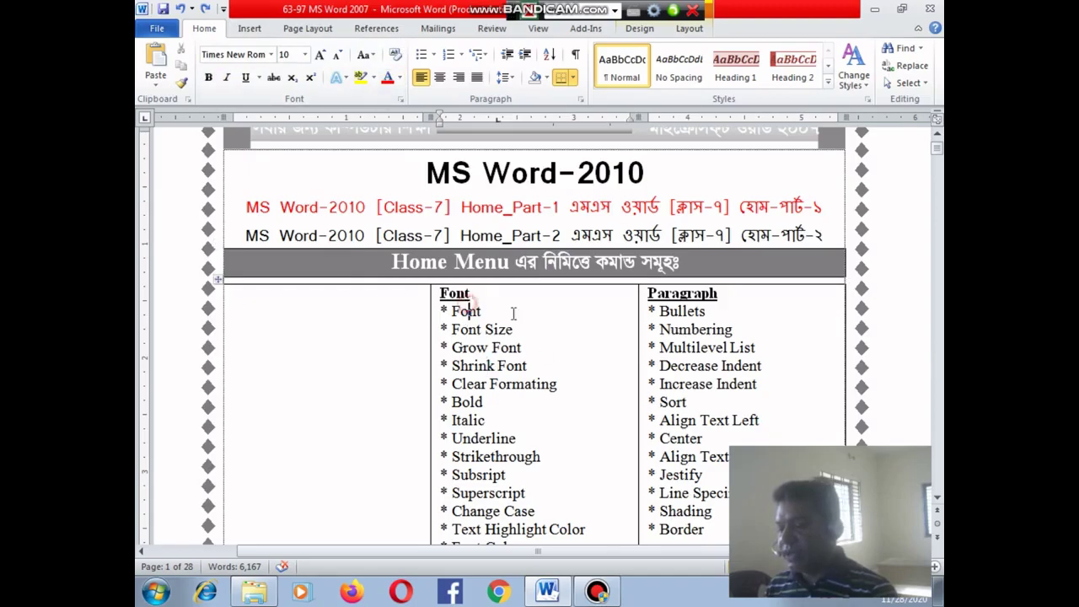
key("Down")
key("Down")
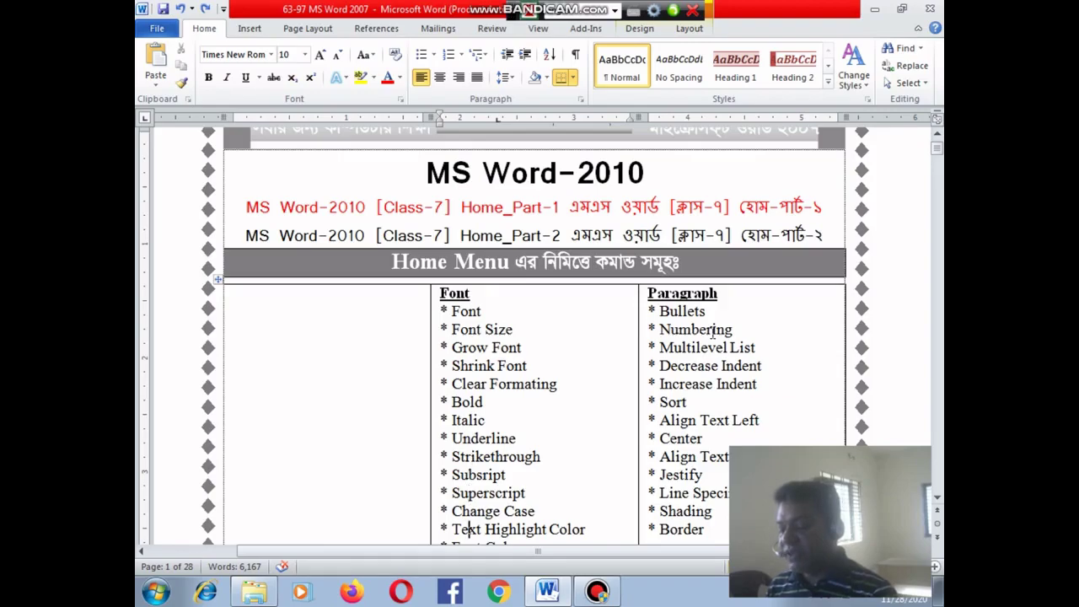
scroll(714, 330, "down", 1)
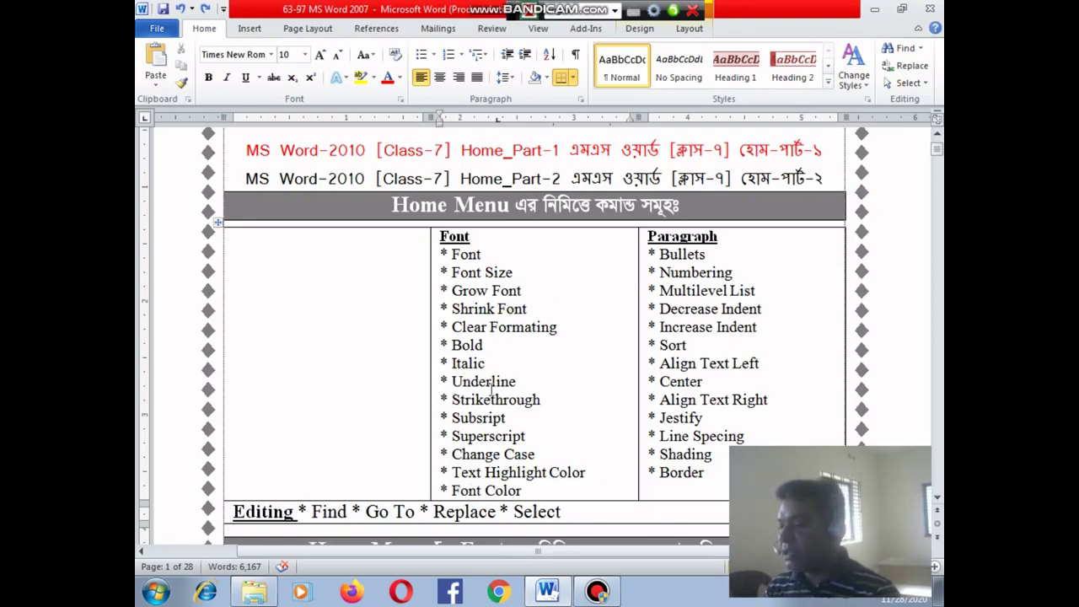
scroll(481, 382, "up", 1)
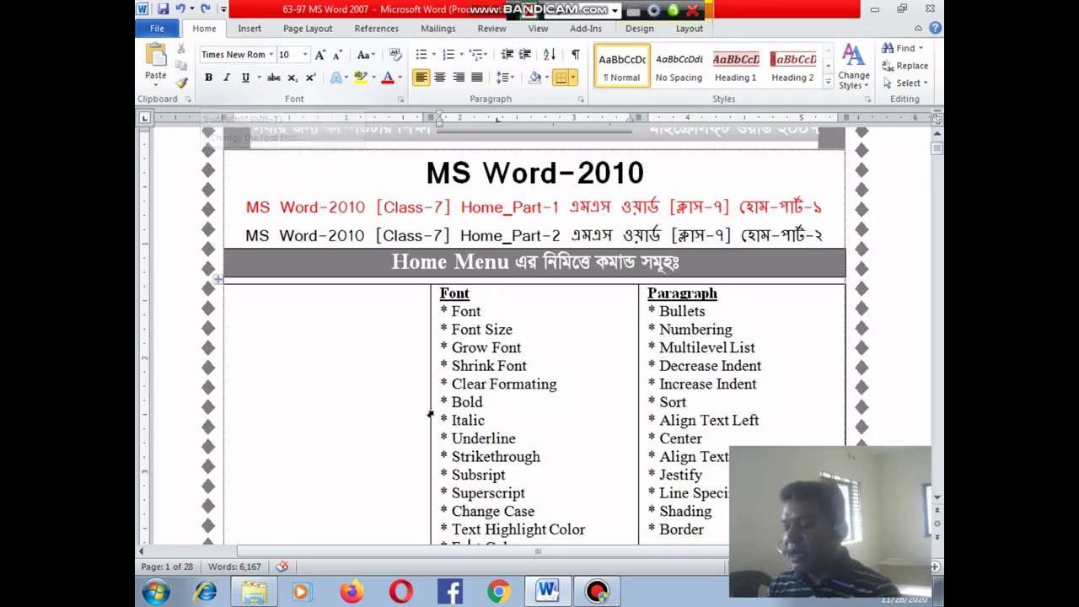
Change the 'Font Size' entry in the table's Font list to the Impact typeface.
left_click(494, 330)
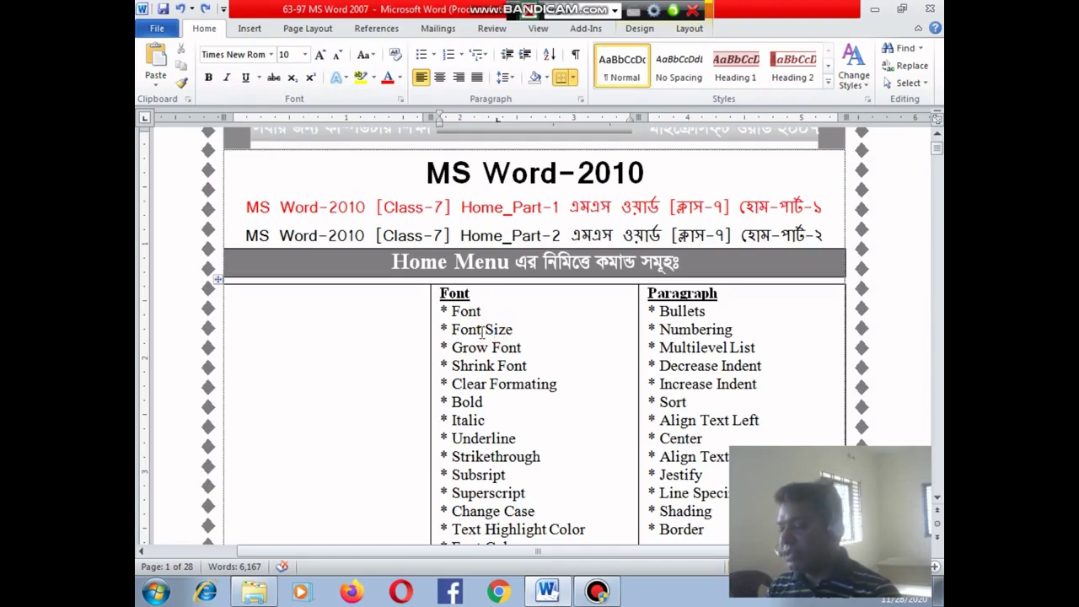
left_click_drag(440, 330, 513, 329)
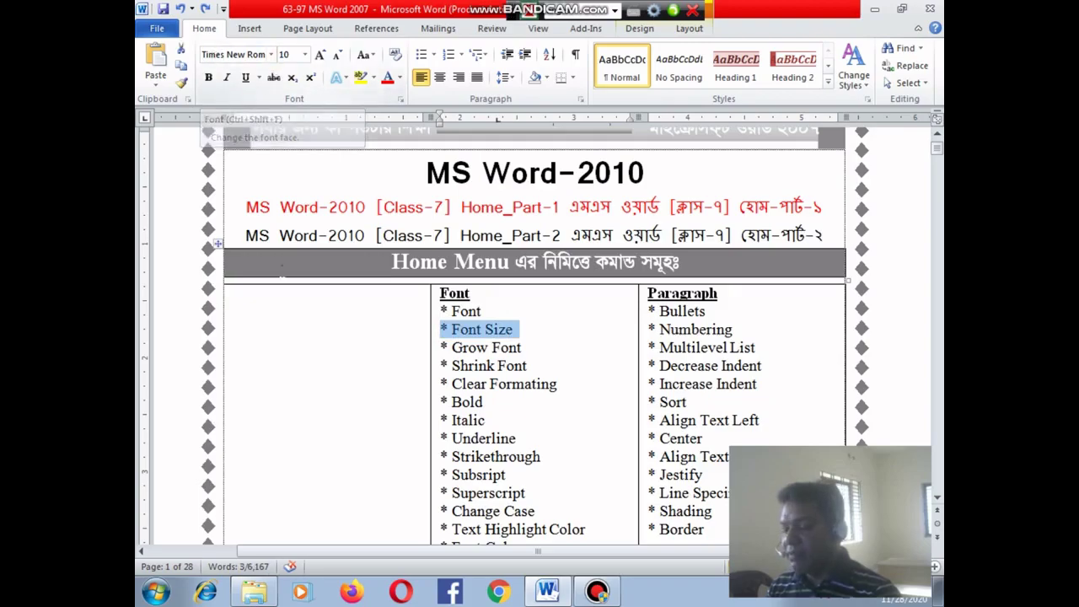
left_click(478, 348)
left_click_drag(453, 330, 513, 329)
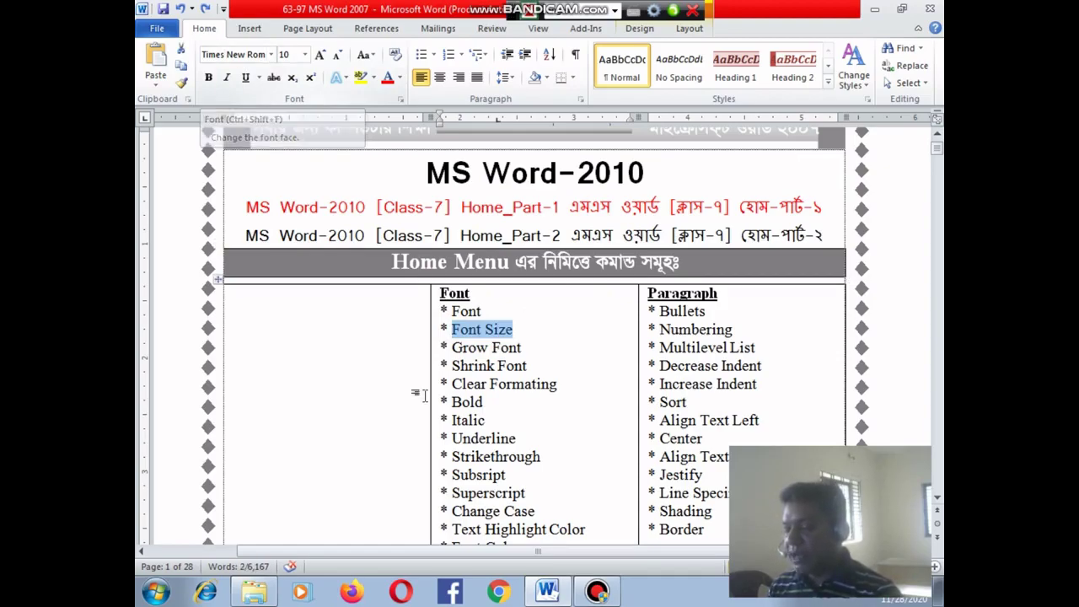
left_click(485, 333)
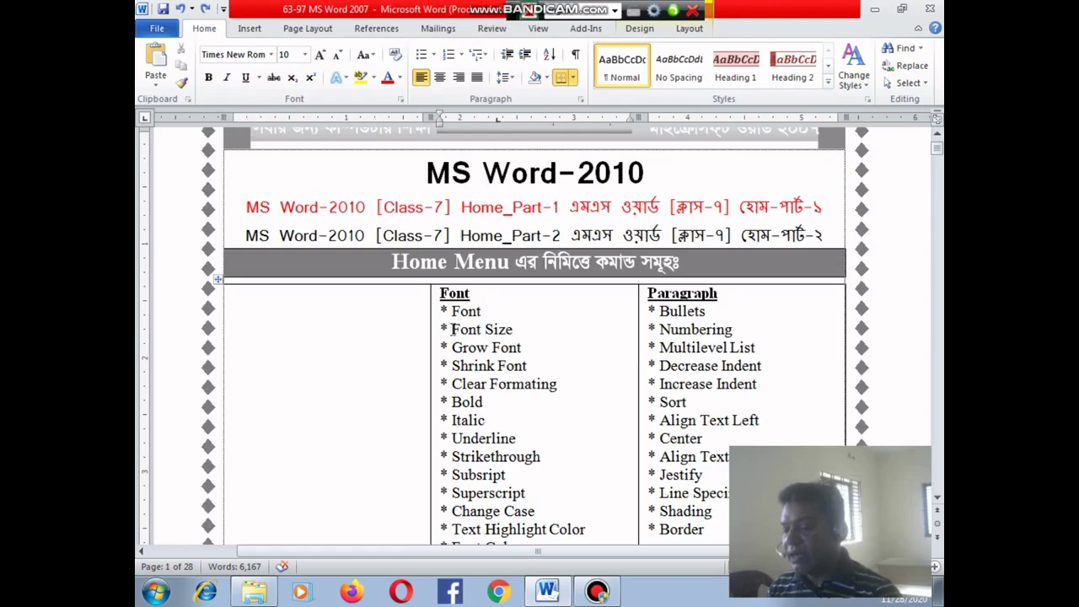
left_click_drag(451, 330, 511, 329)
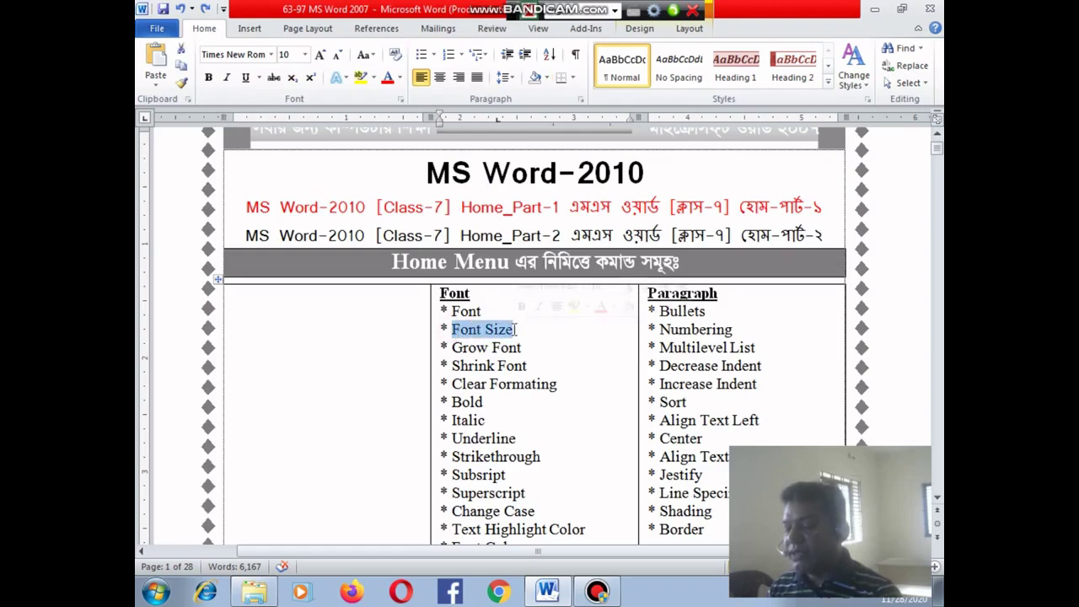
left_click(272, 55)
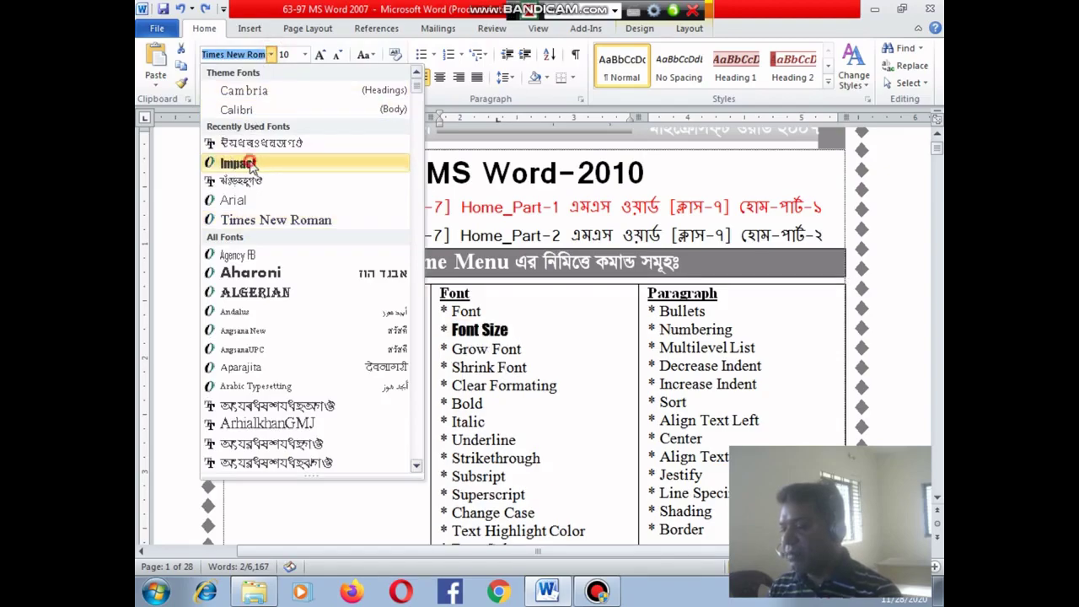
left_click(251, 166)
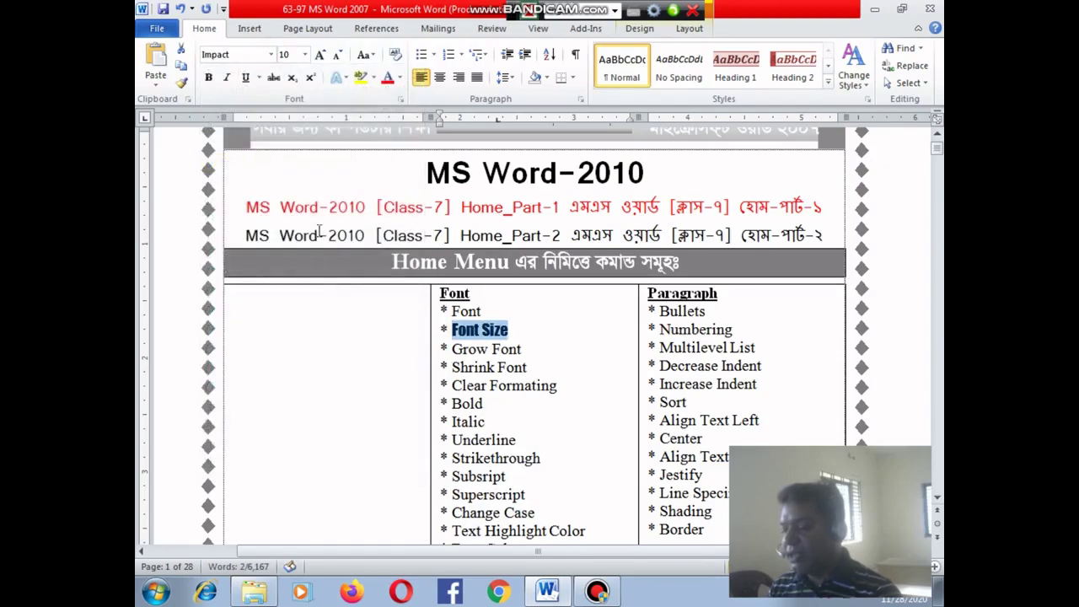
left_click(479, 349)
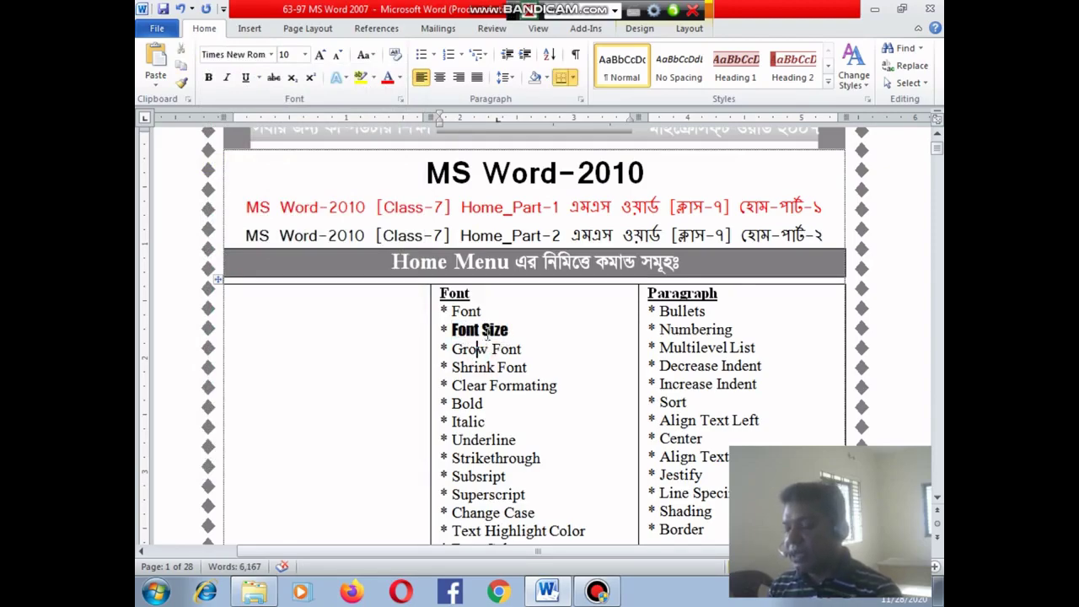
left_click(492, 331)
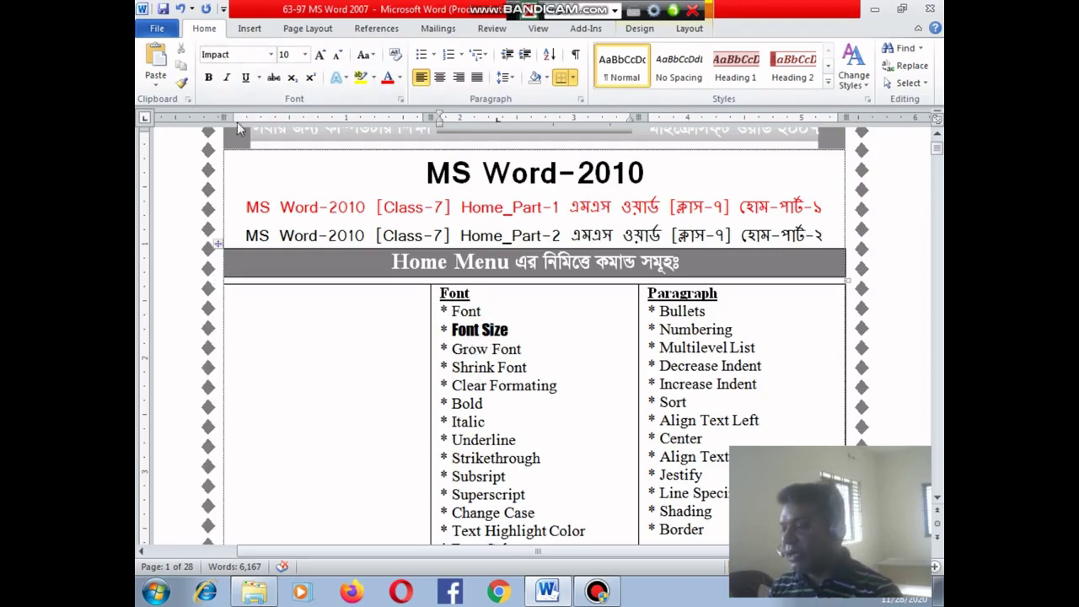
left_click(473, 350)
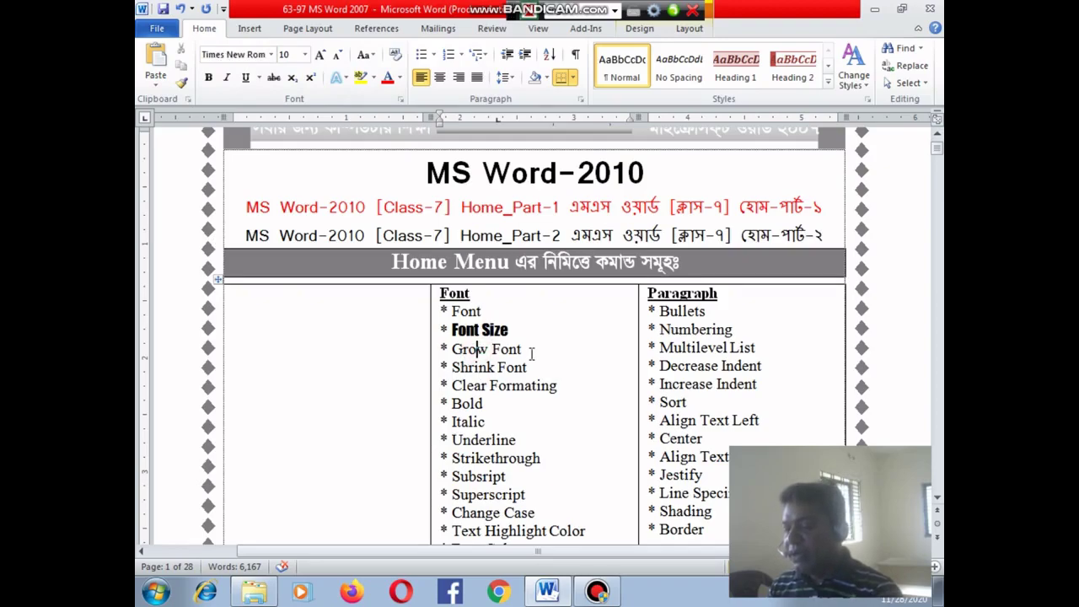
scroll(506, 354, "down", 5)
Select the middle phrase of the Italic description's first sentence, through the word বর্ণিত.
scroll(506, 362, "down", 5)
scroll(510, 374, "down", 3)
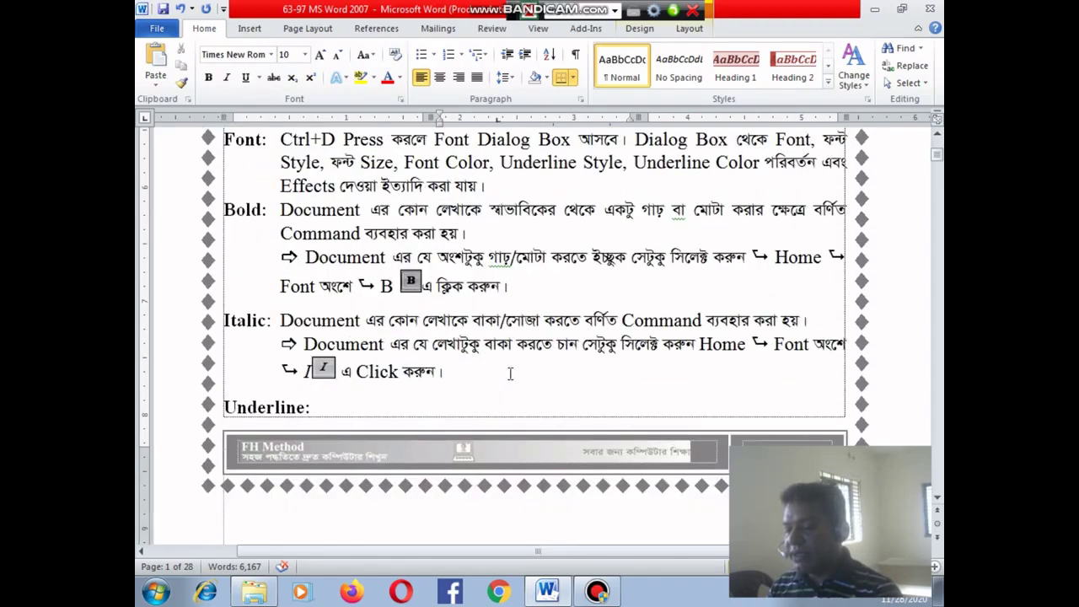
left_click_drag(366, 322, 598, 323)
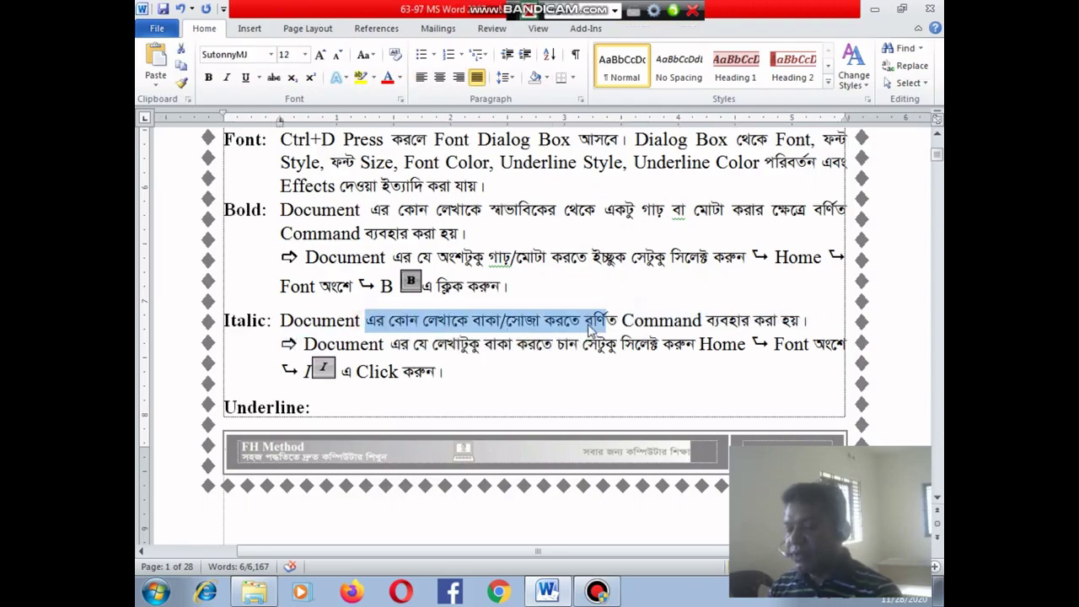
left_click_drag(590, 328, 595, 329)
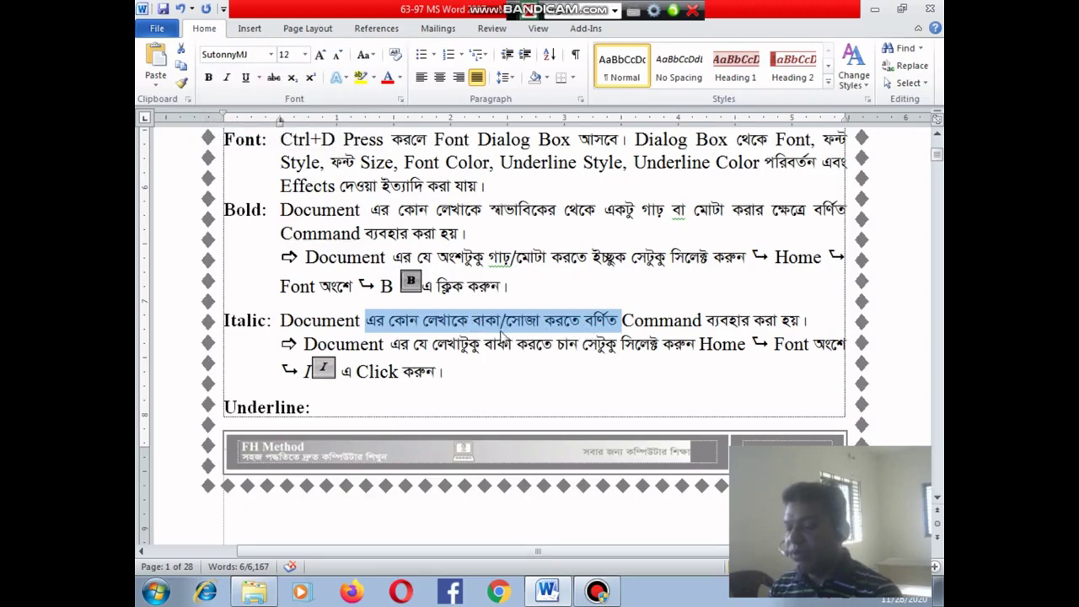
Apply the KarnaphuliSMJ font to the selected Italic phrase.
left_click(272, 57)
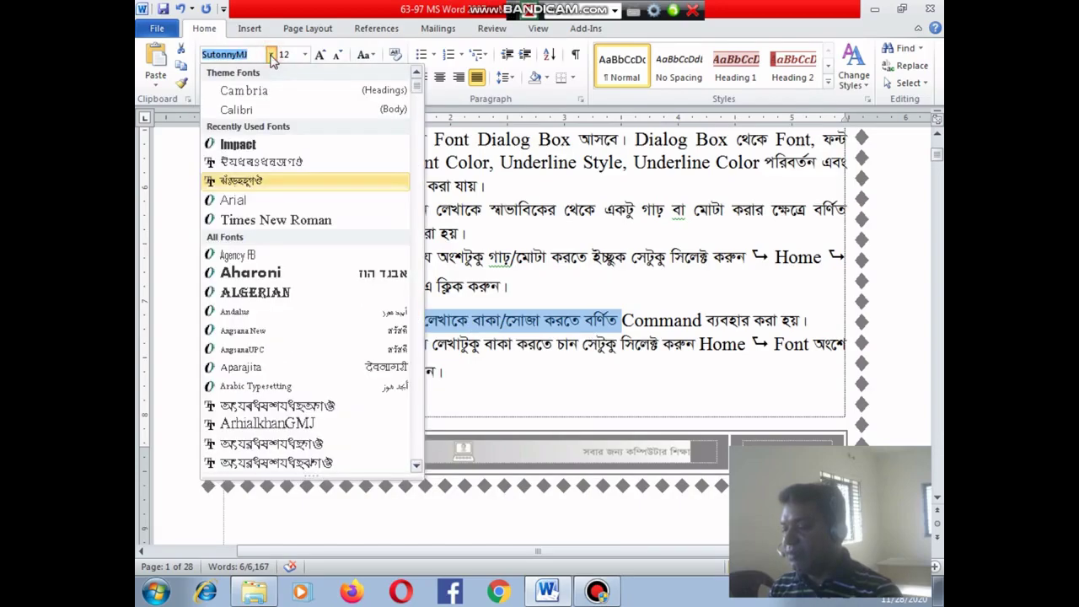
scroll(279, 197, "down", 4)
scroll(278, 214, "down", 6)
scroll(279, 214, "down", 6)
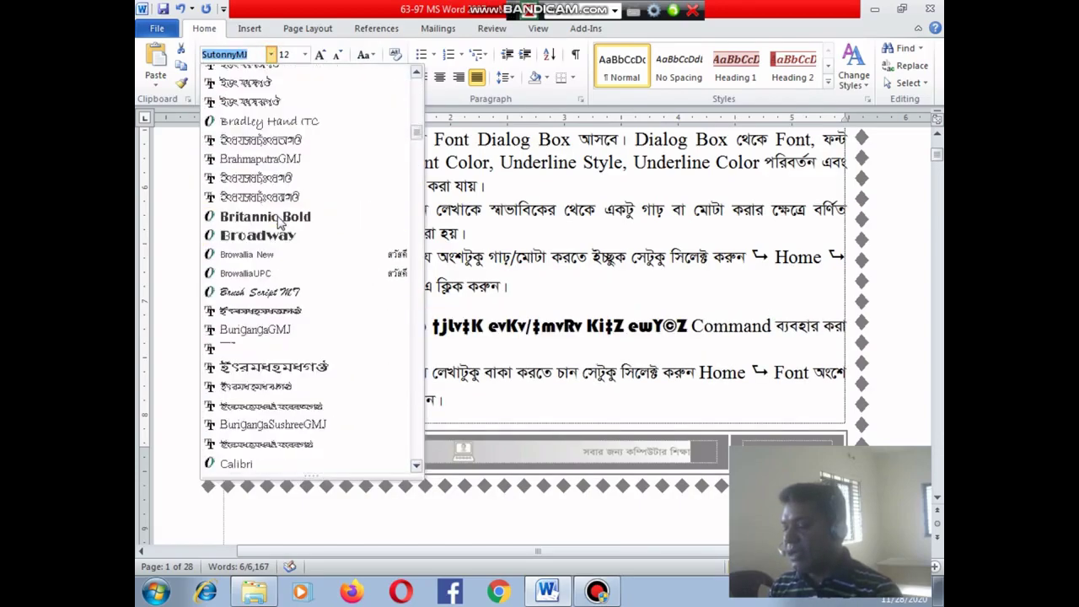
scroll(278, 236, "down", 6)
scroll(278, 236, "down", 6)
scroll(276, 242, "down", 6)
scroll(277, 253, "down", 6)
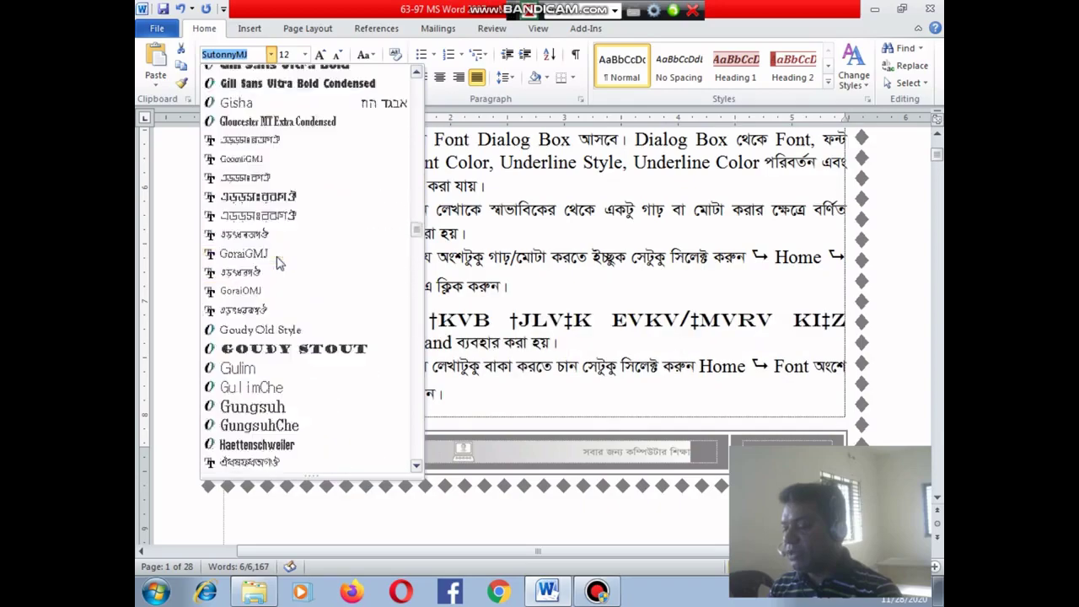
scroll(279, 269, "down", 5)
scroll(278, 270, "down", 10)
scroll(276, 271, "up", 4)
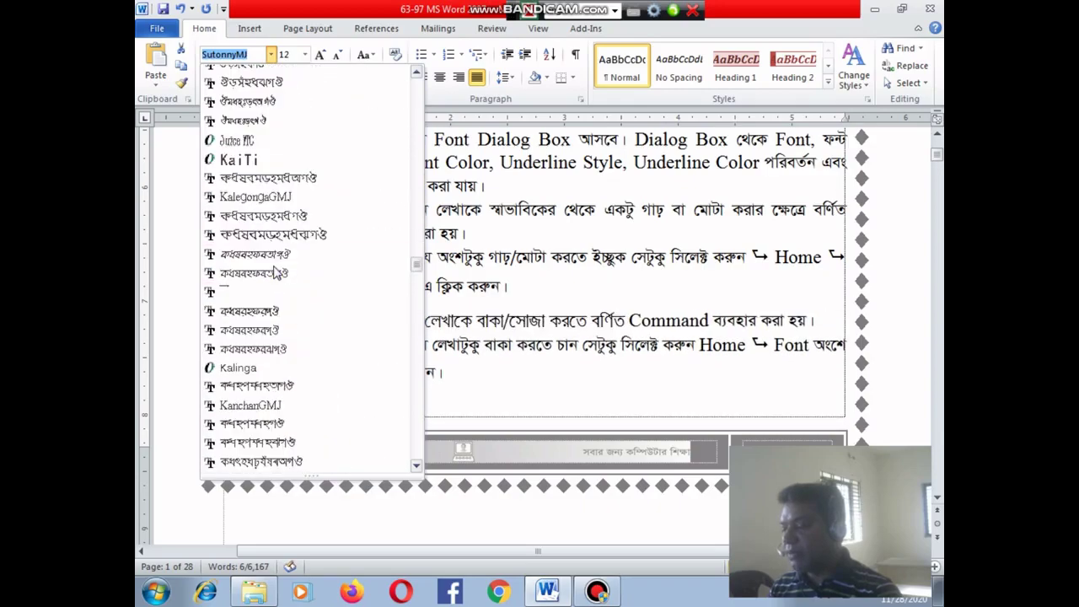
scroll(276, 271, "down", 3)
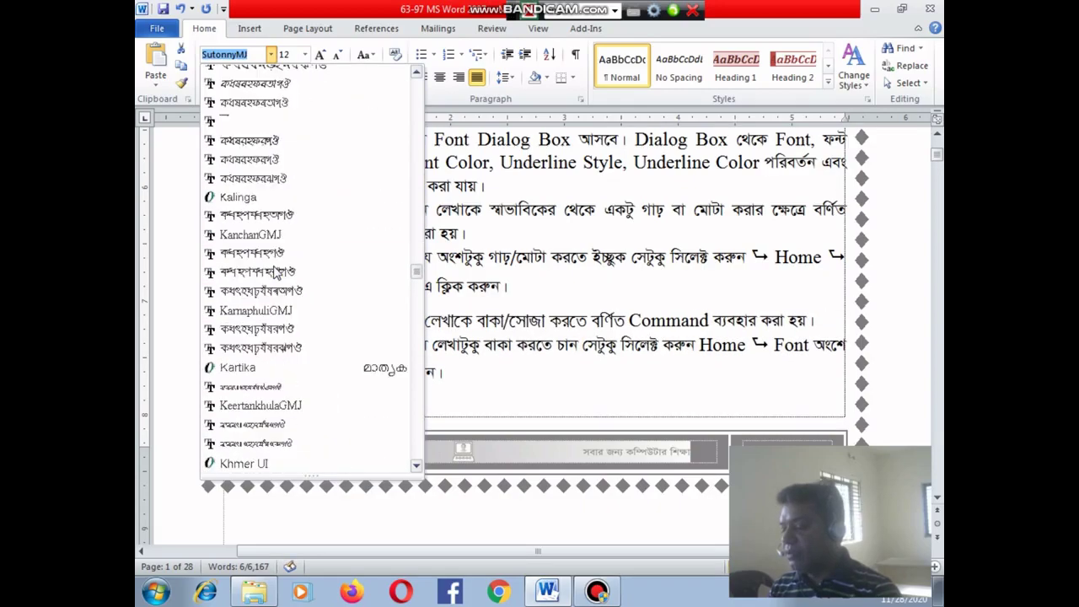
left_click(264, 349)
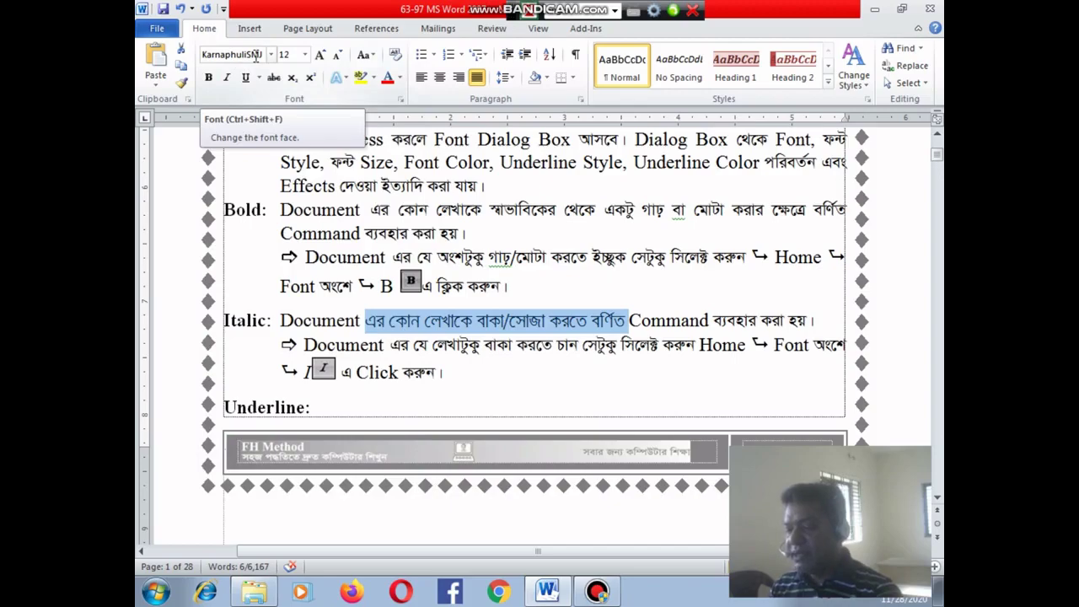
left_click(506, 325)
Colour the phrase in the Italic sentence red.
left_click(485, 346)
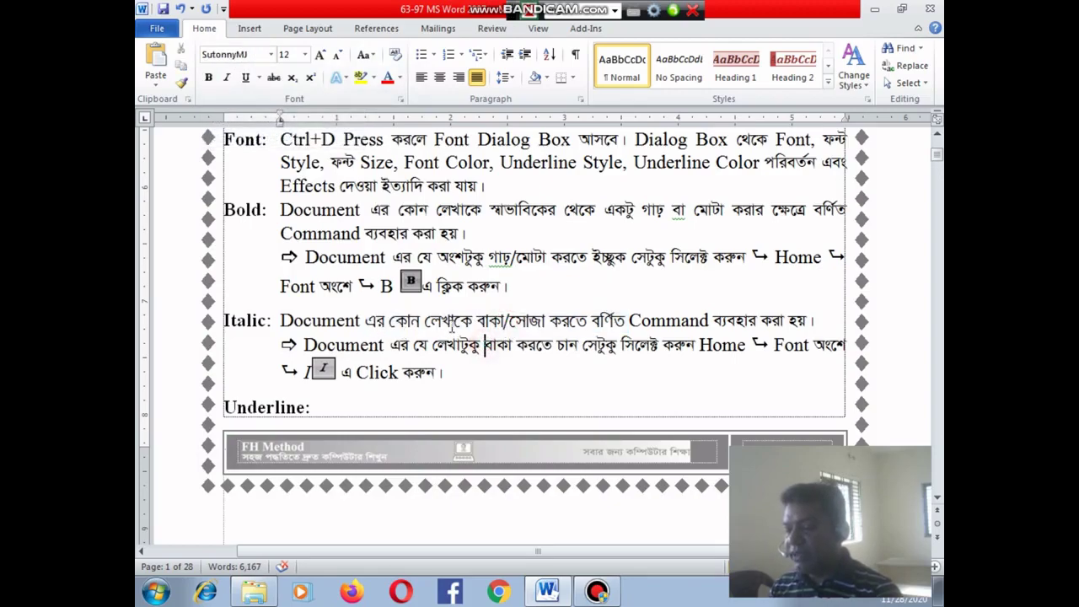
left_click(451, 322)
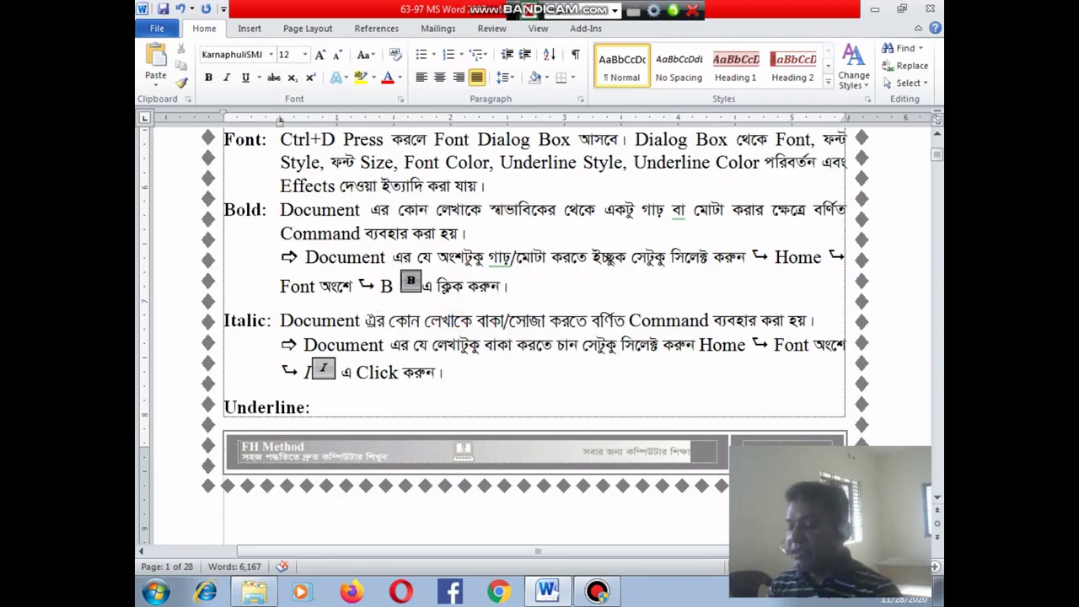
mouse_move(365, 322)
left_mouse_down()
mouse_move(628, 322)
mouse_move(618, 328)
left_mouse_up()
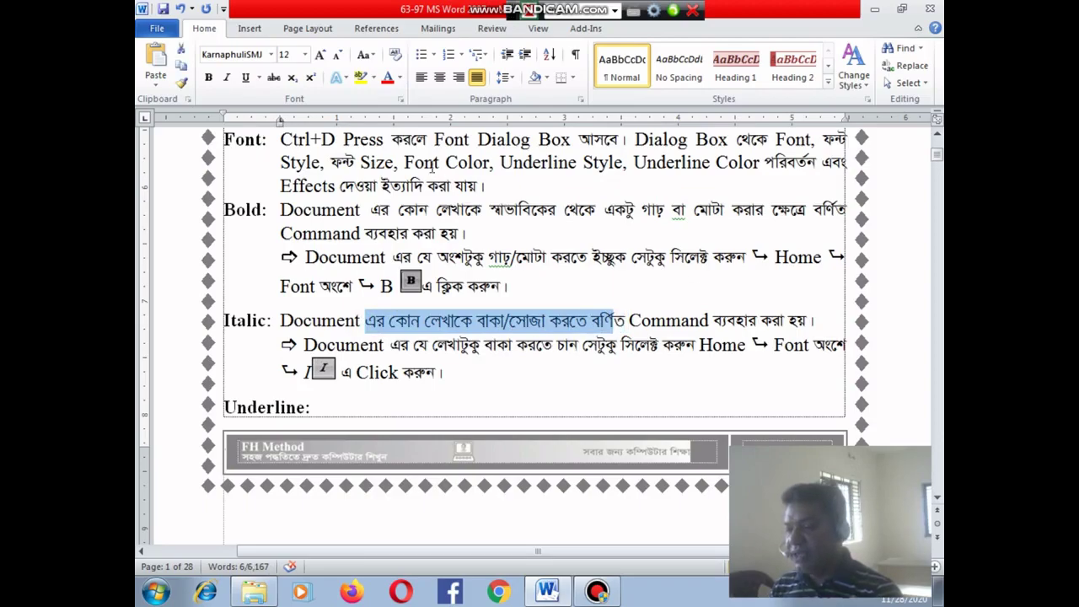
left_click(388, 78)
left_click(453, 348)
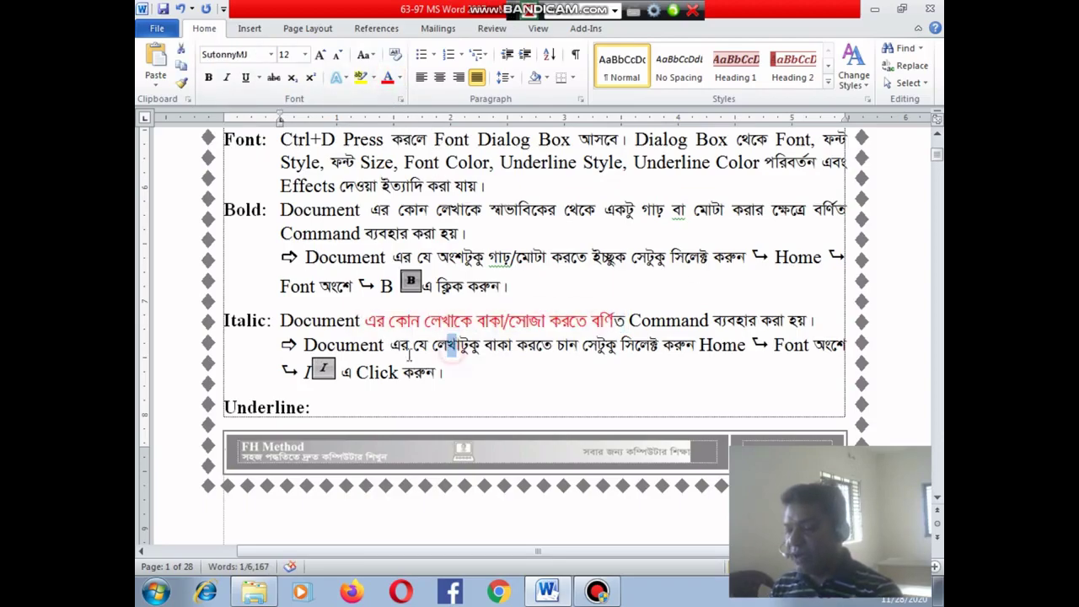
left_click_drag(390, 345, 688, 352)
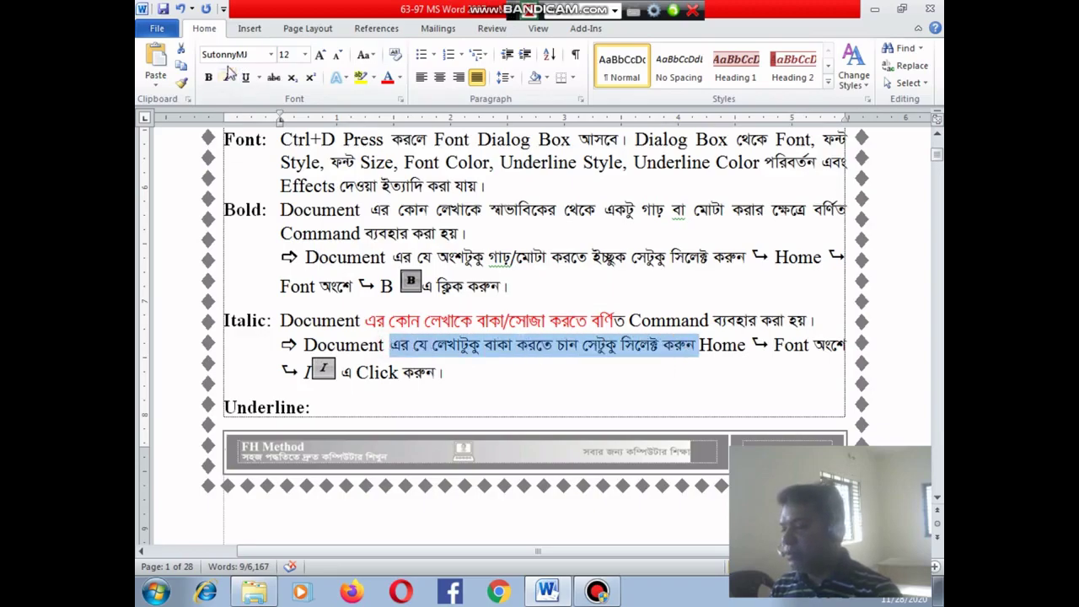
left_click(493, 345)
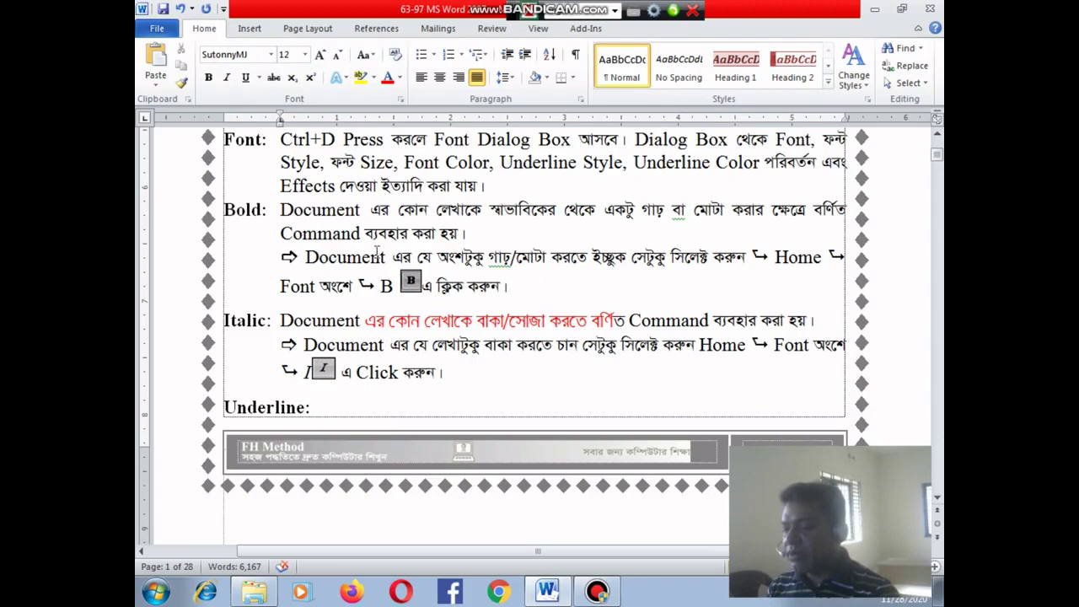
Set the word 'Command' on the Bold line in Impact.
left_click_drag(280, 233, 364, 239)
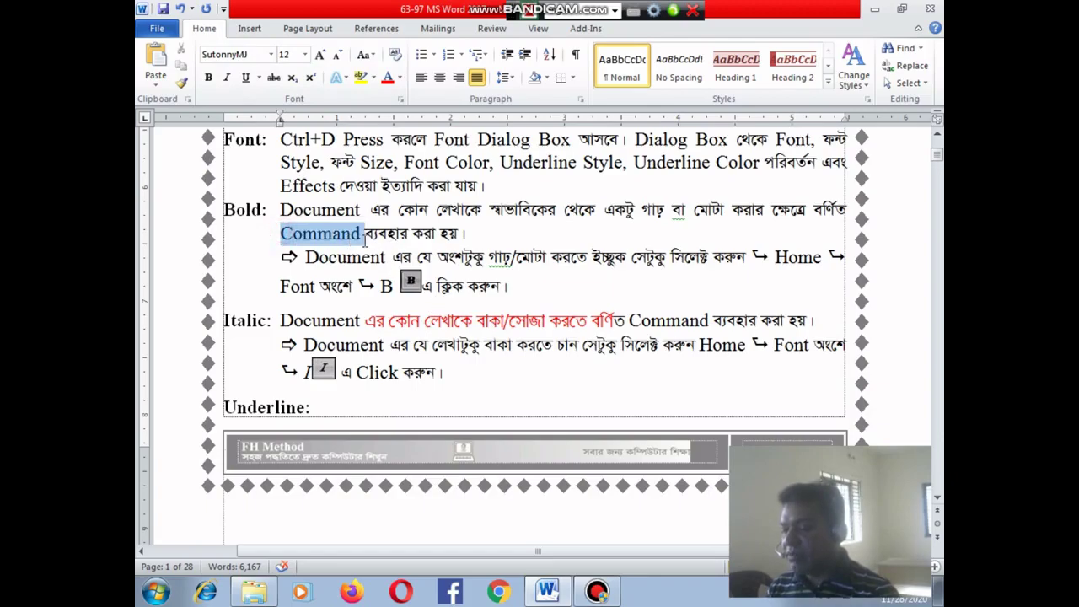
left_click(271, 53)
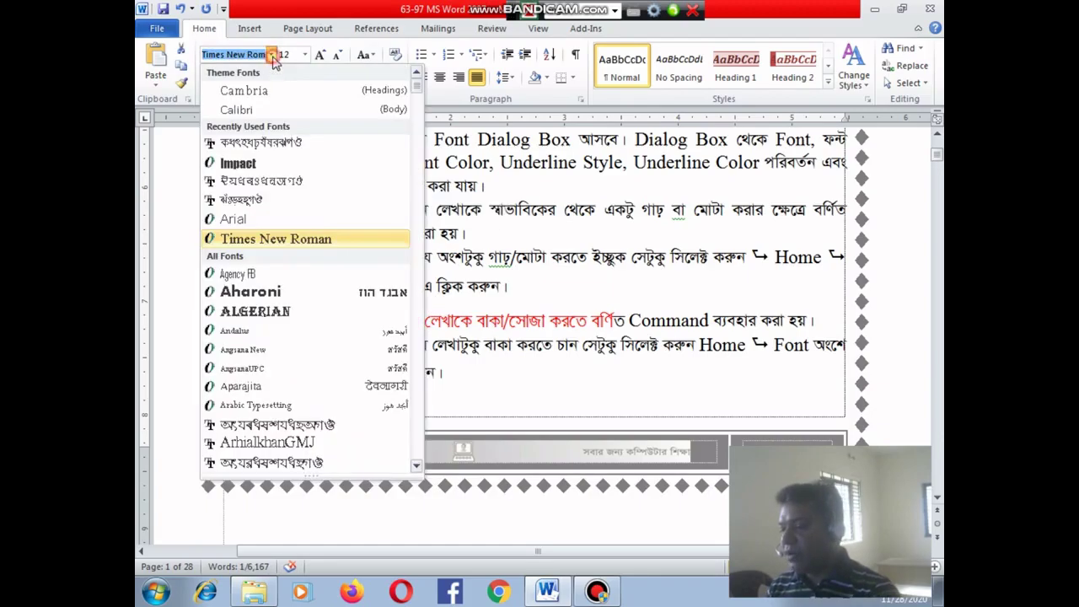
left_click(238, 163)
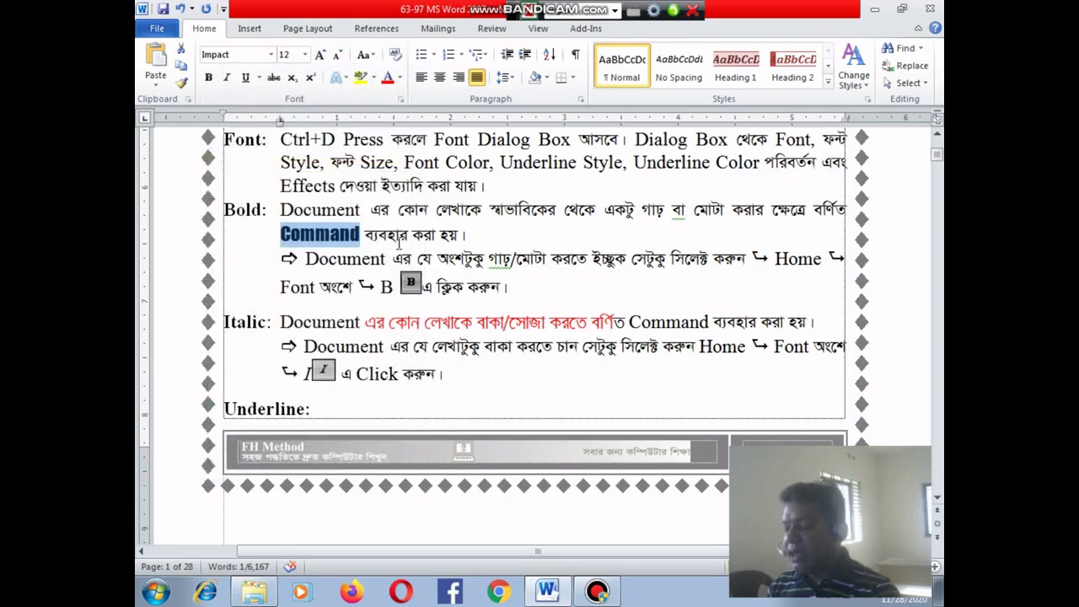
left_click(398, 237)
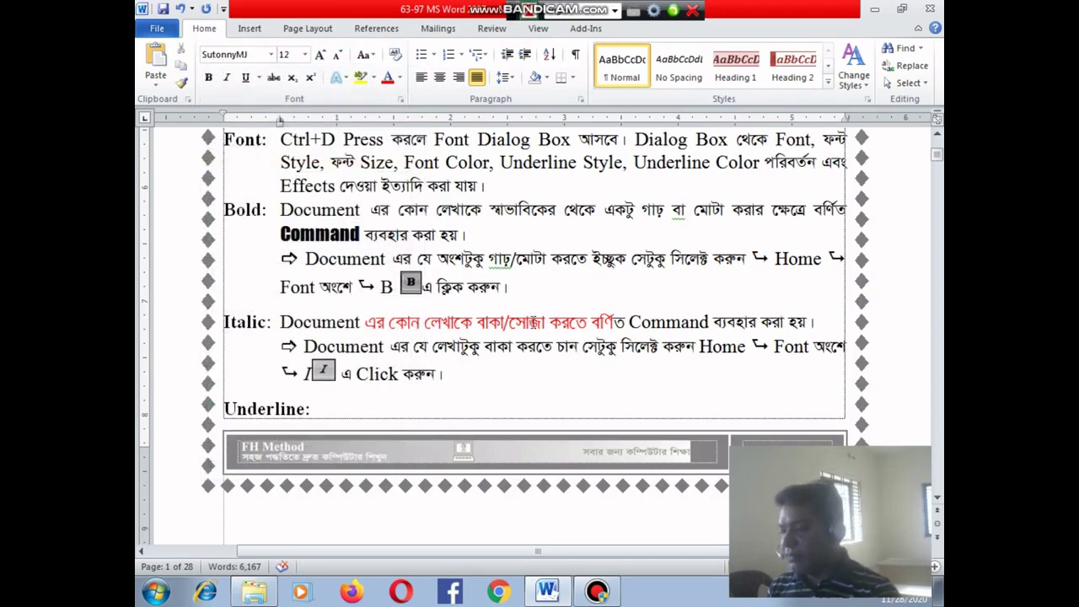
Enlarge Grow Font, Shrink Font, Clear Formating and Bold in the table to 16 pt.
scroll(546, 310, "up", 4)
scroll(506, 329, "up", 2)
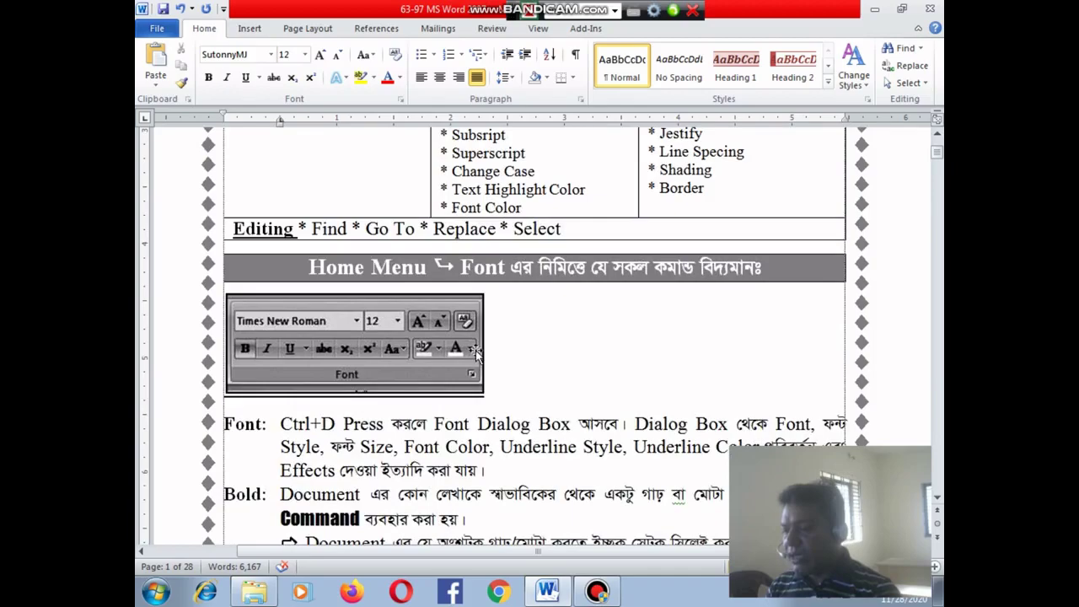
scroll(476, 349, "up", 5)
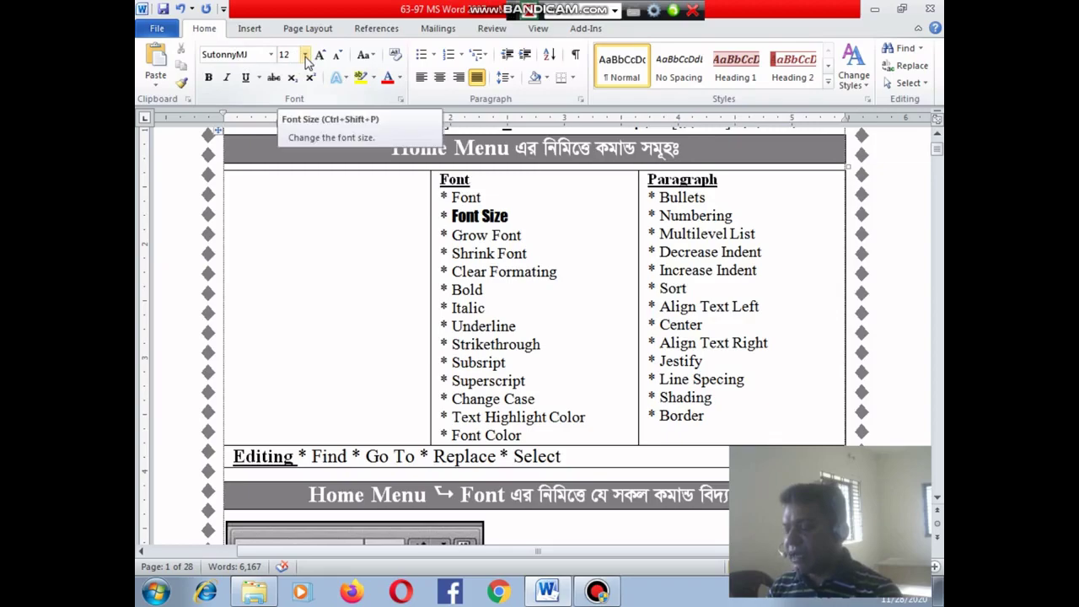
left_click(451, 236)
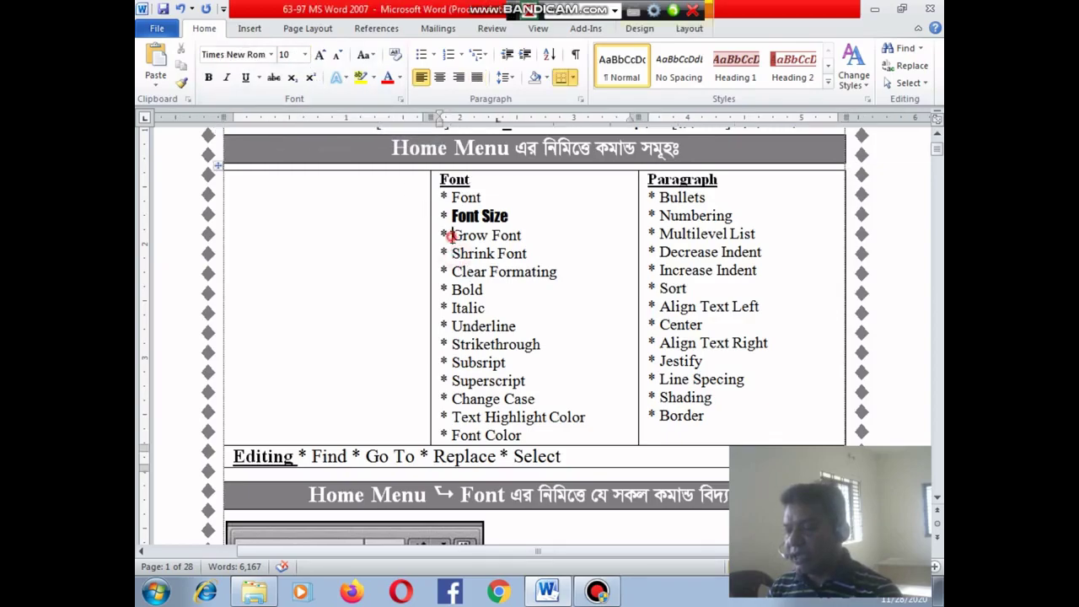
left_click_drag(450, 235, 558, 289)
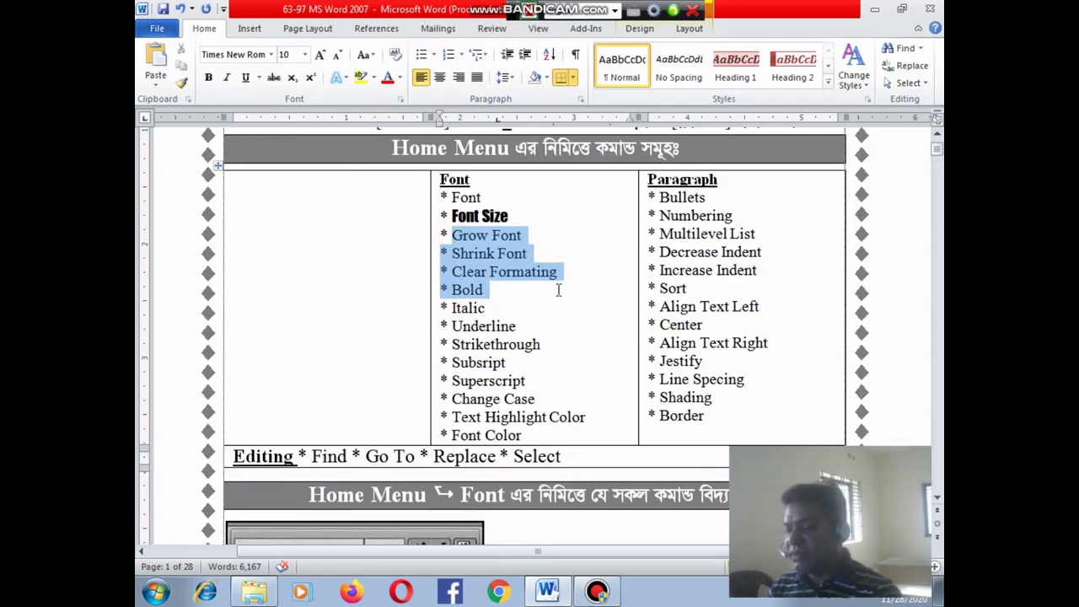
left_click(306, 55)
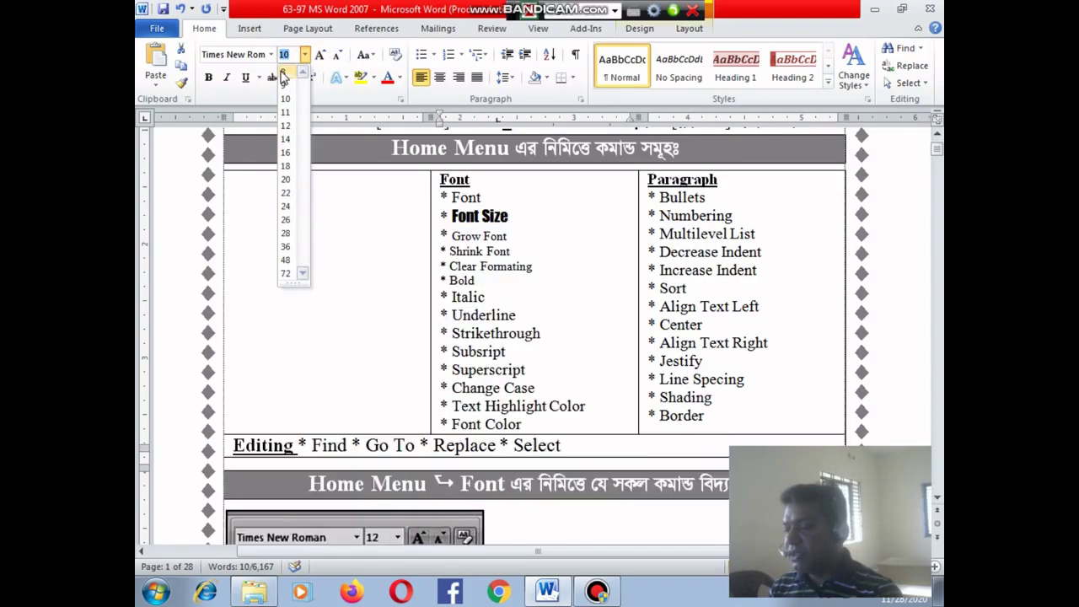
left_click(286, 153)
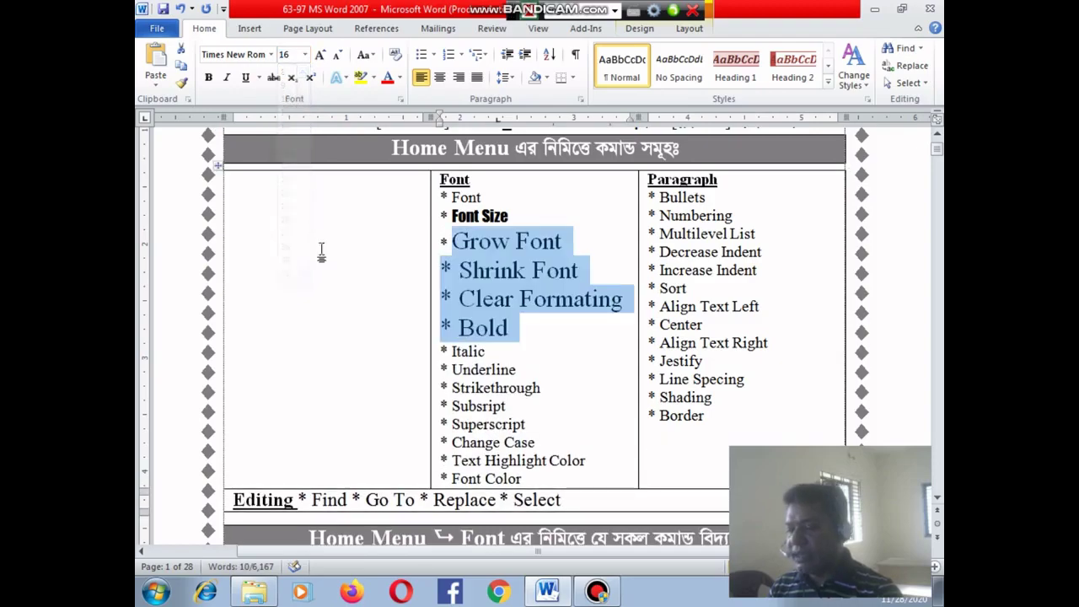
left_click(531, 269)
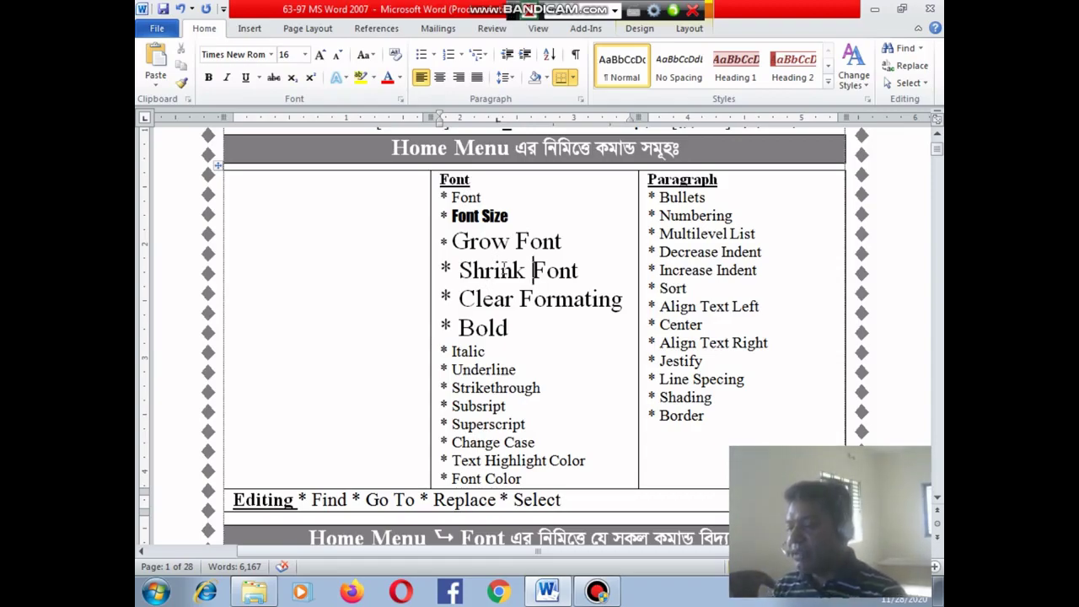
triple_click(448, 218)
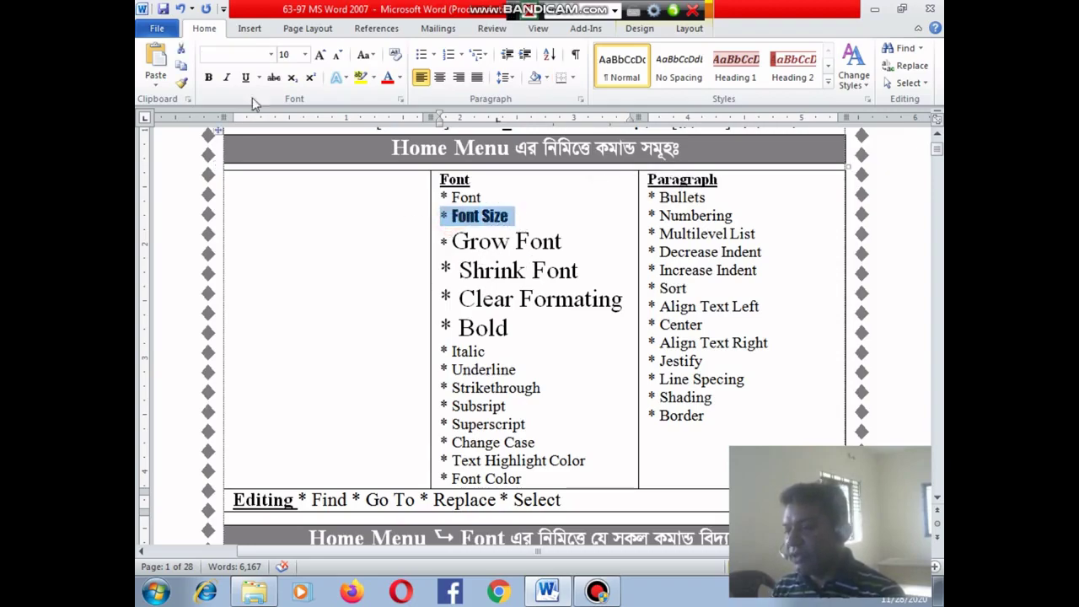
left_click(304, 55)
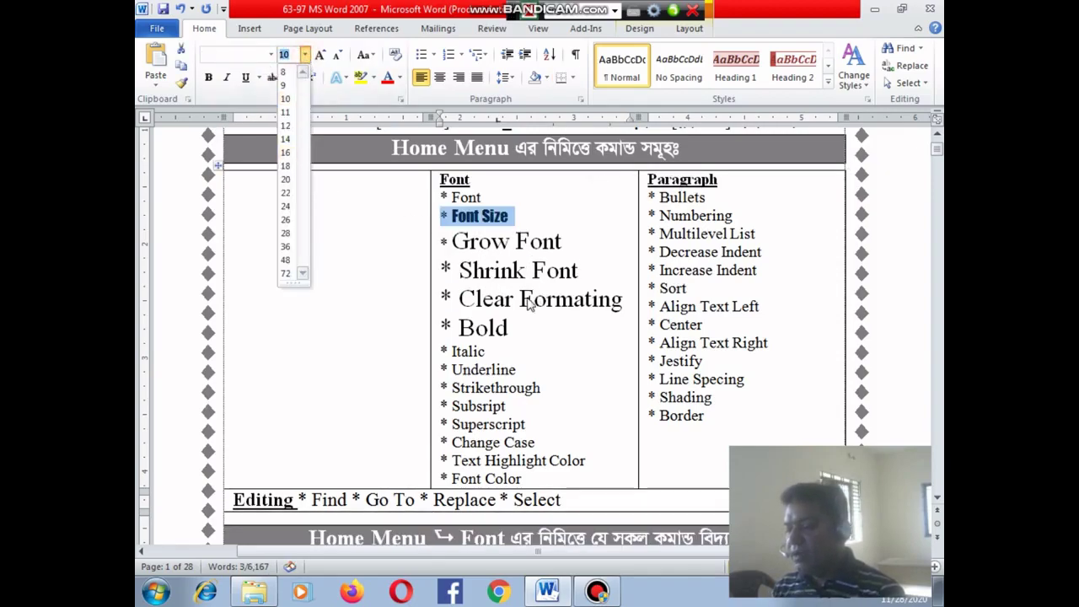
Select the whole '* Font Size' line, asterisk included.
left_click(305, 55)
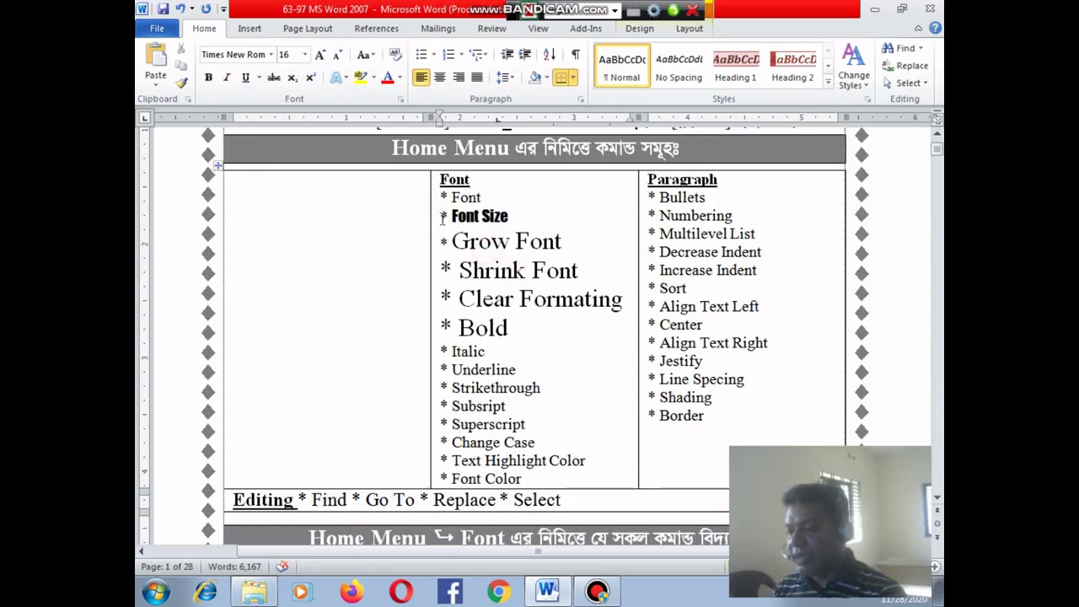
left_click_drag(440, 216, 513, 216)
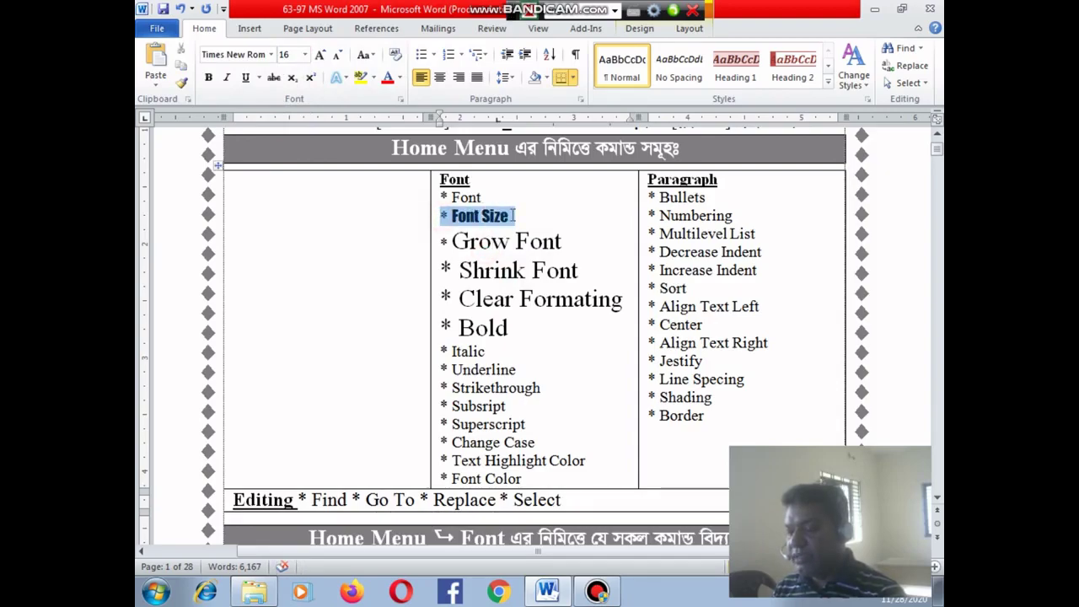
left_click(442, 216)
left_click_drag(442, 216, 516, 216)
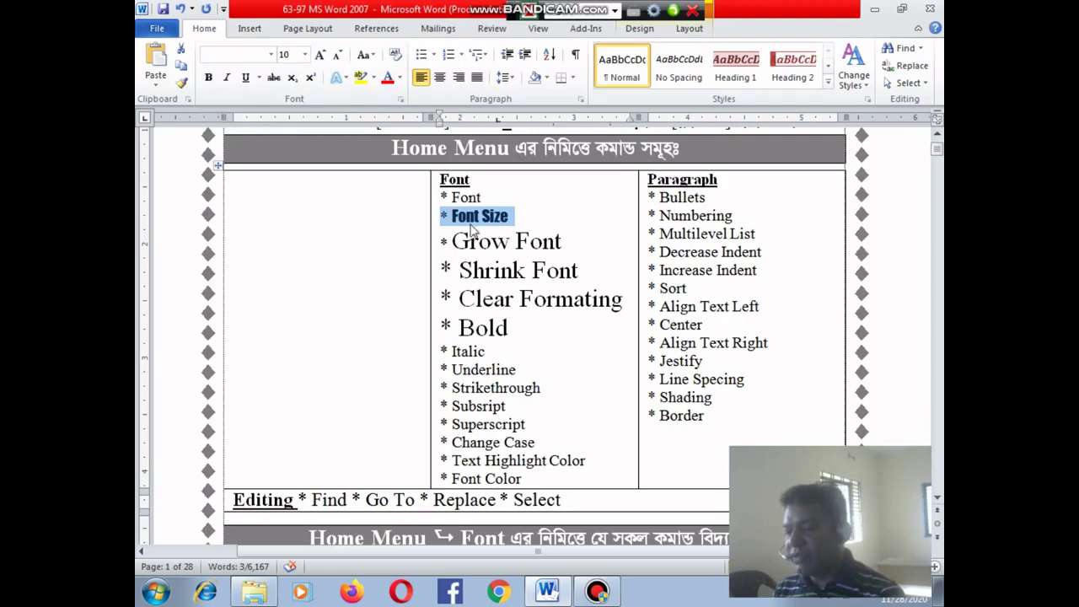
left_click(444, 219)
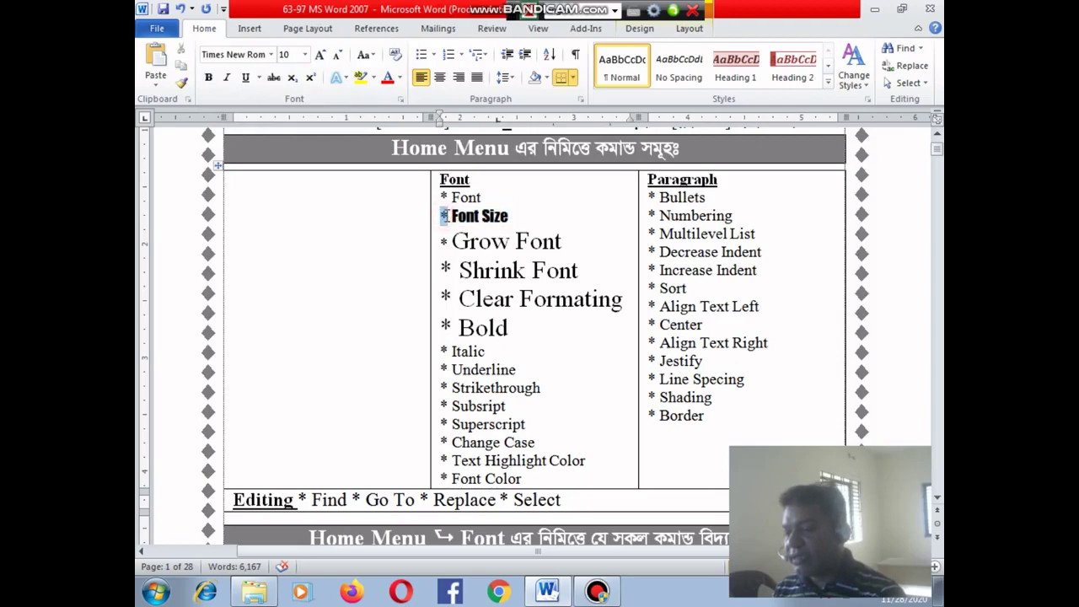
left_click_drag(449, 216, 511, 216)
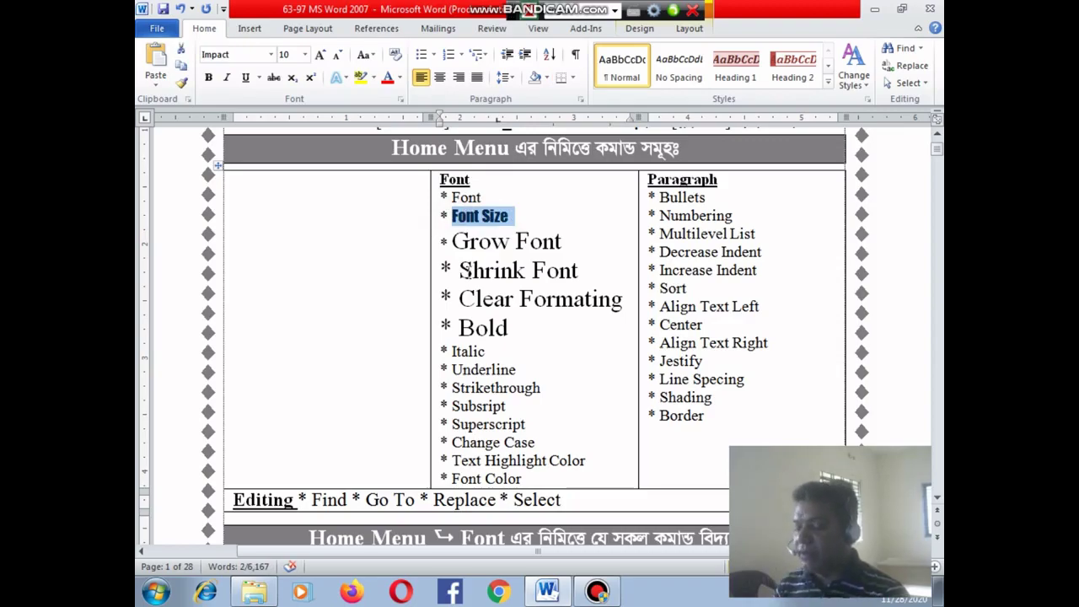
left_click(469, 243)
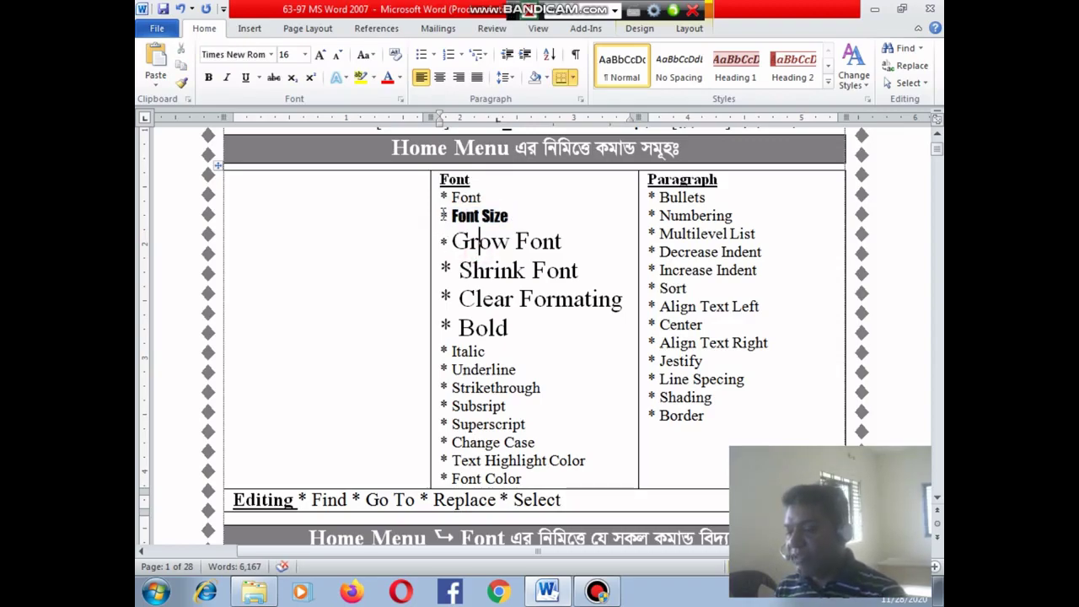
left_click_drag(442, 214, 503, 215)
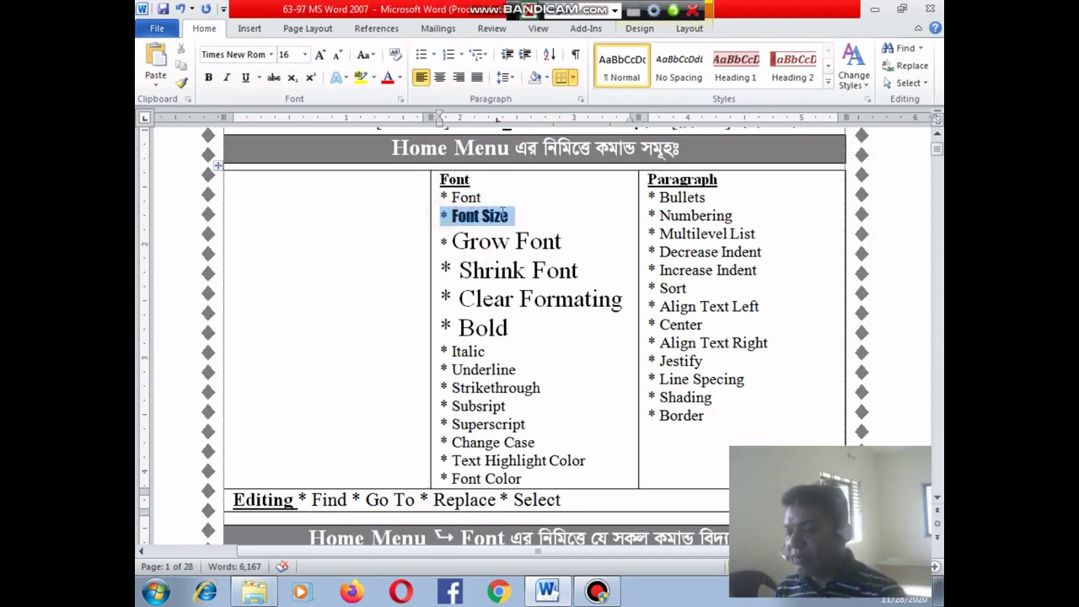
Apply Impact to the '* Font Size' line and confirm its font.
left_click(271, 55)
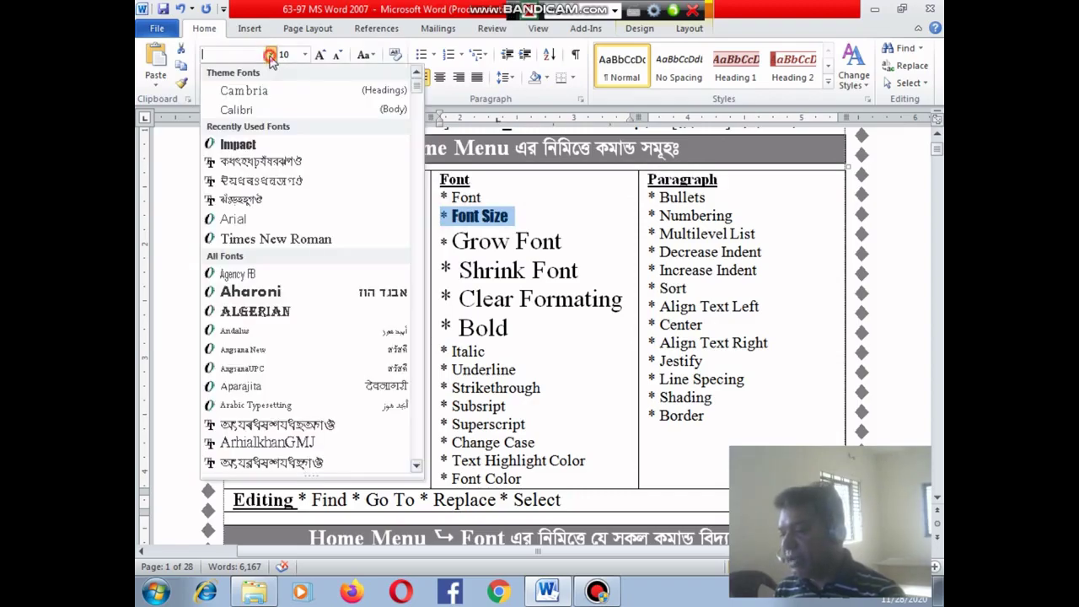
left_click(238, 144)
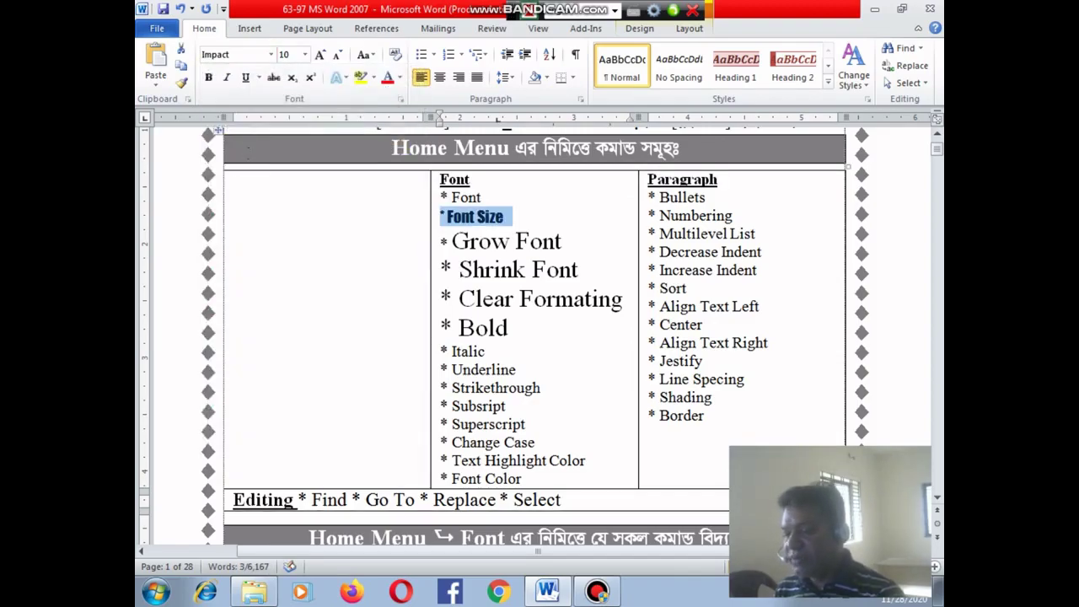
left_click(469, 238)
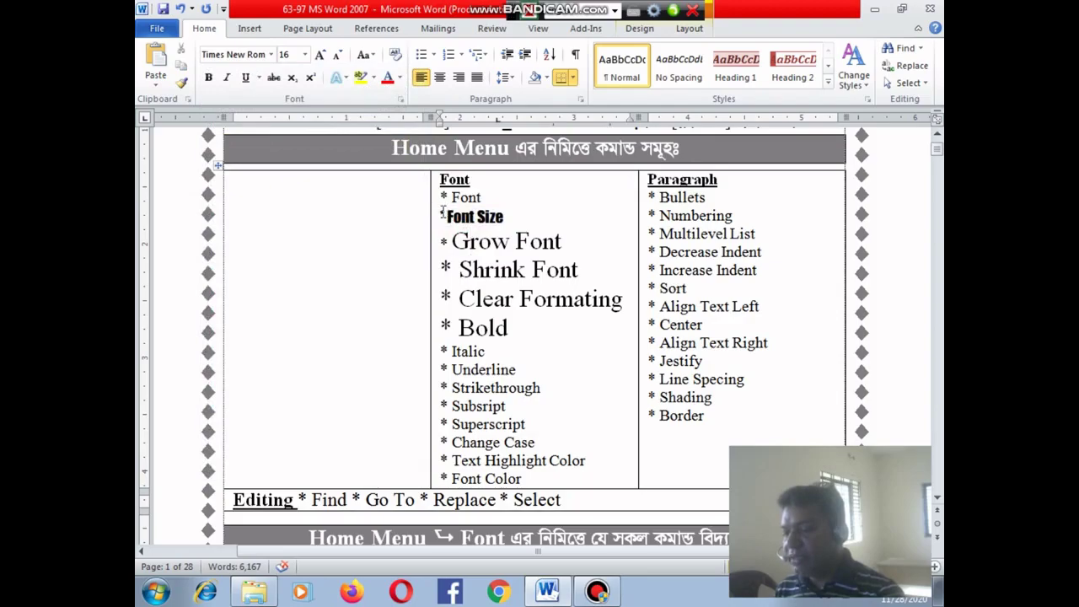
left_click_drag(440, 214, 505, 217)
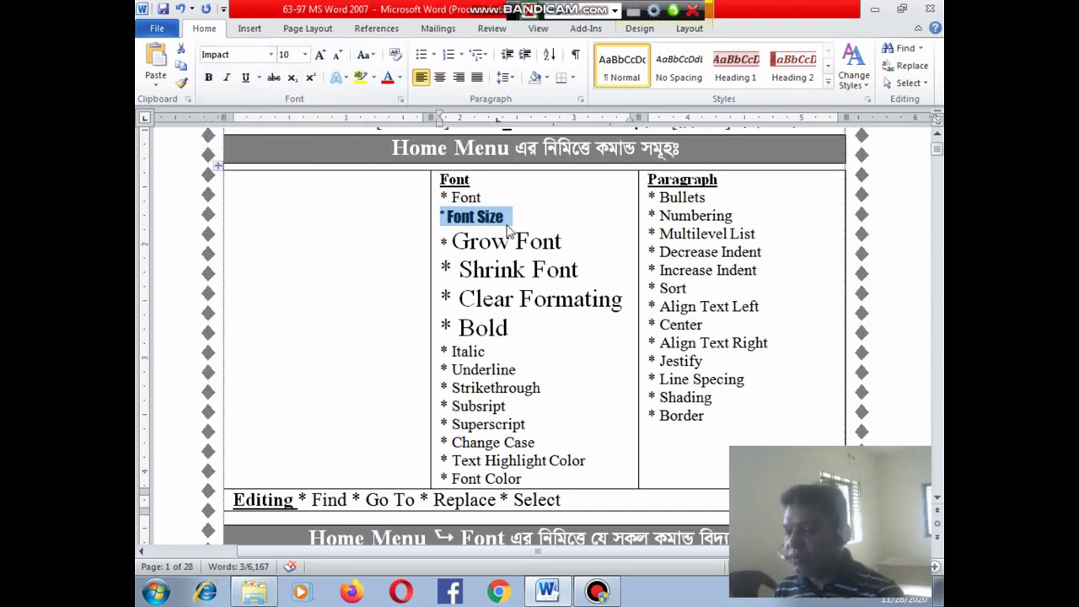
left_click_drag(507, 217, 438, 216)
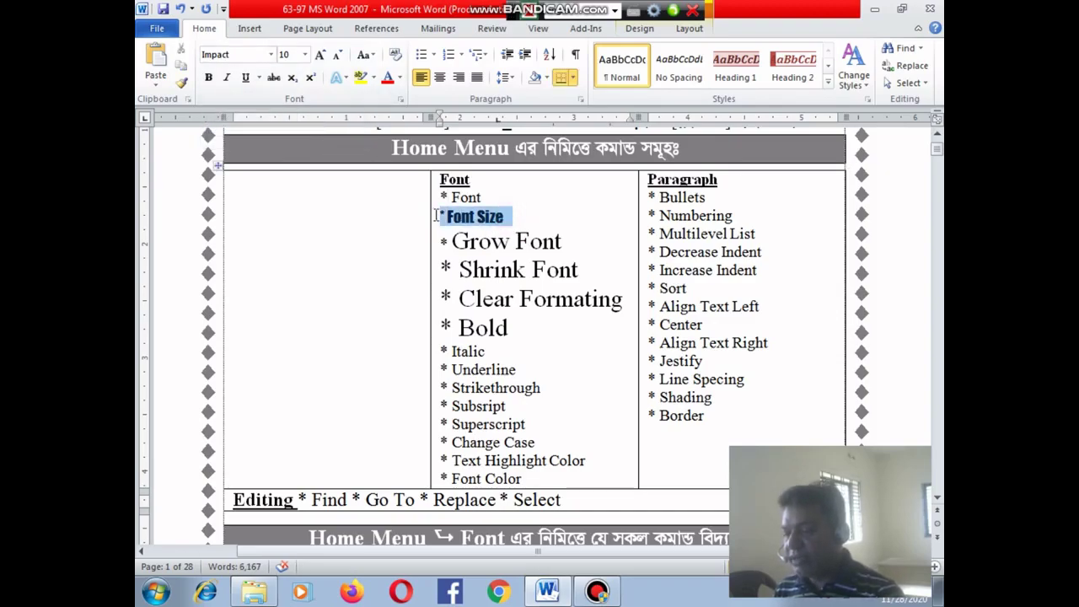
left_click(493, 241)
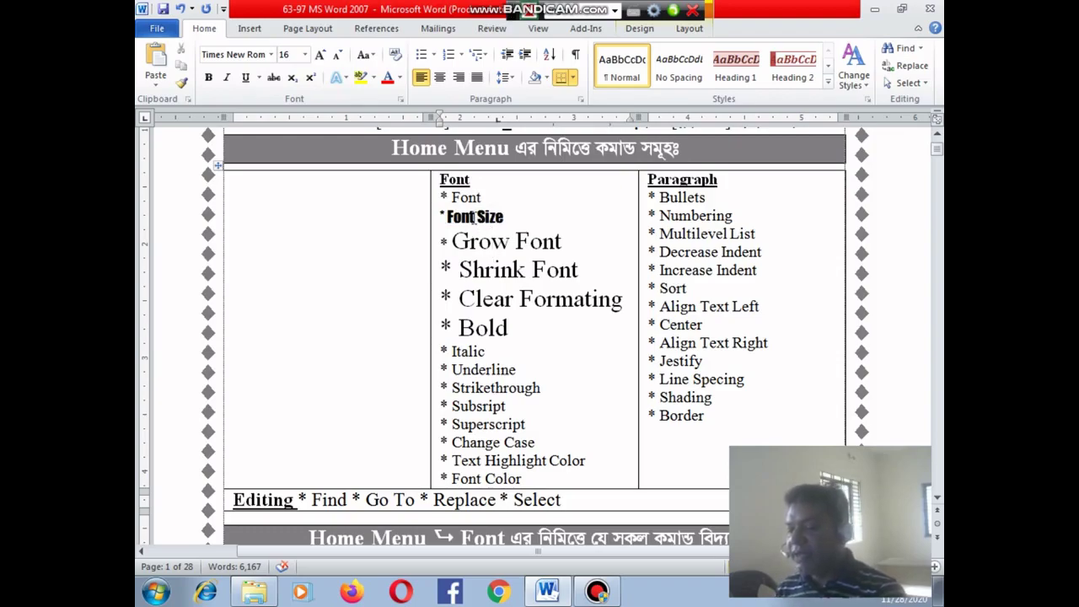
left_click(475, 217)
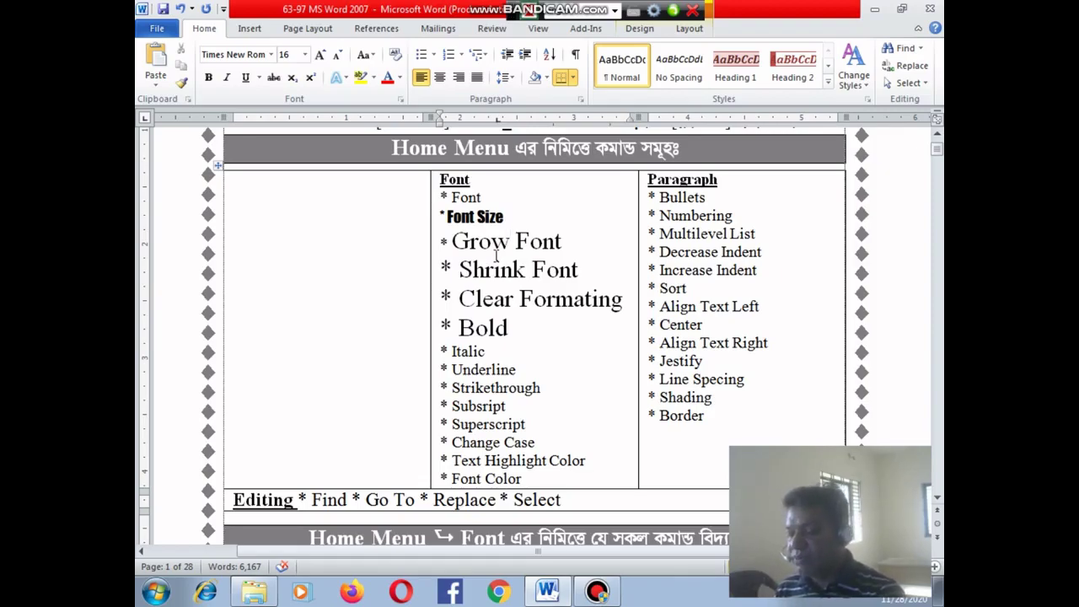
scroll(496, 257, "down", 3)
left_click_drag(441, 238, 580, 344)
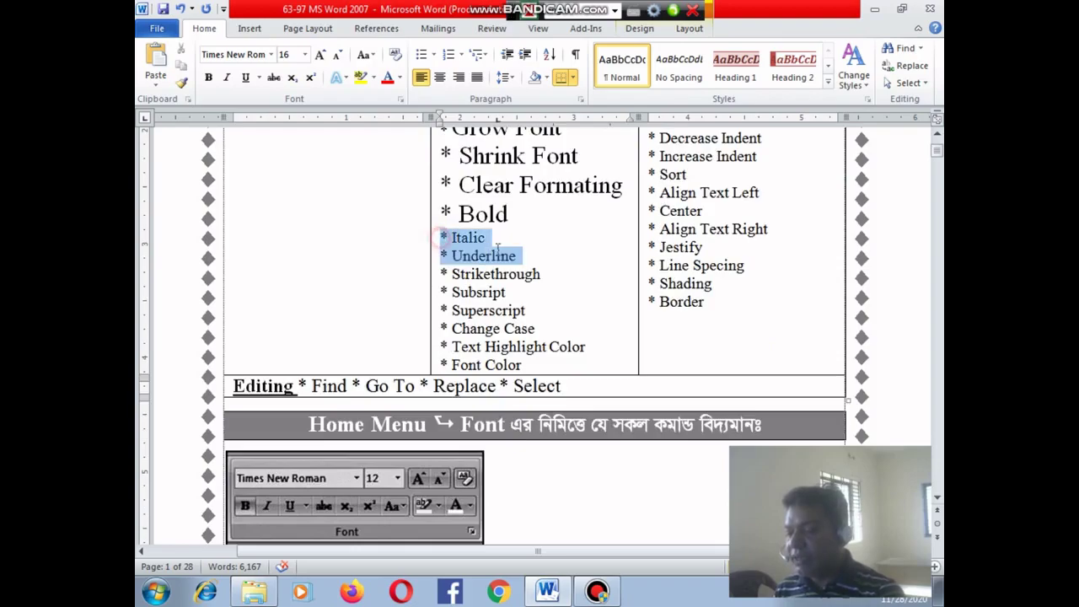
left_click(270, 54)
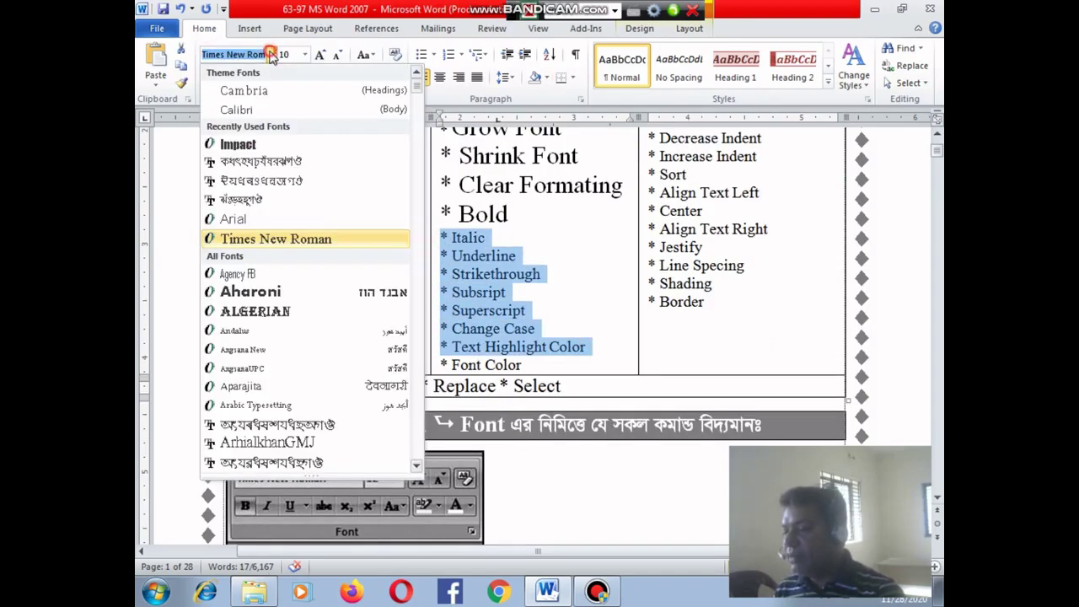
left_click(228, 144)
left_click(305, 53)
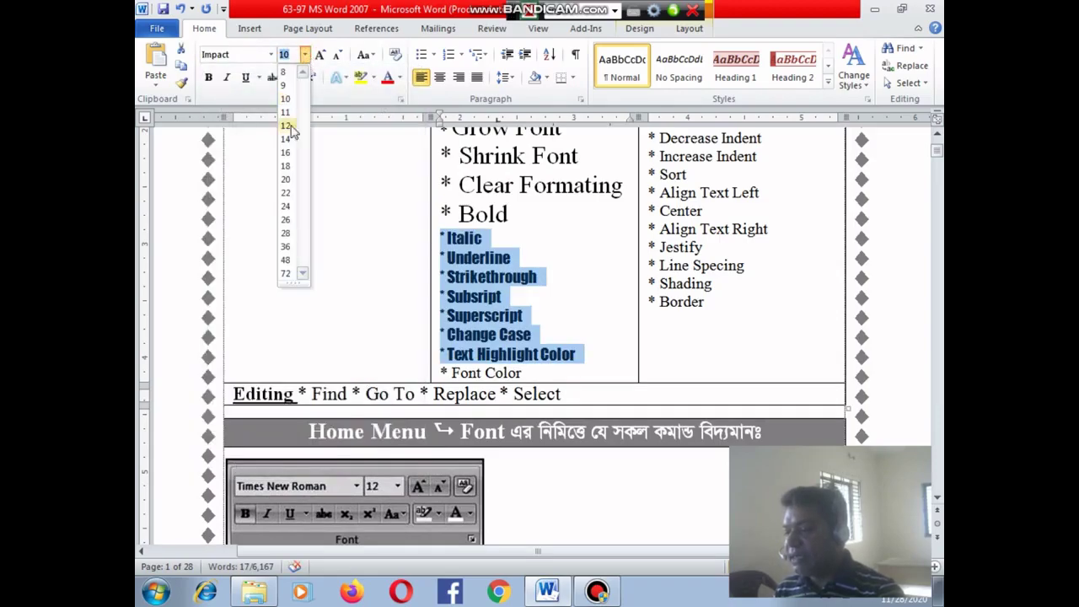
left_click(286, 179)
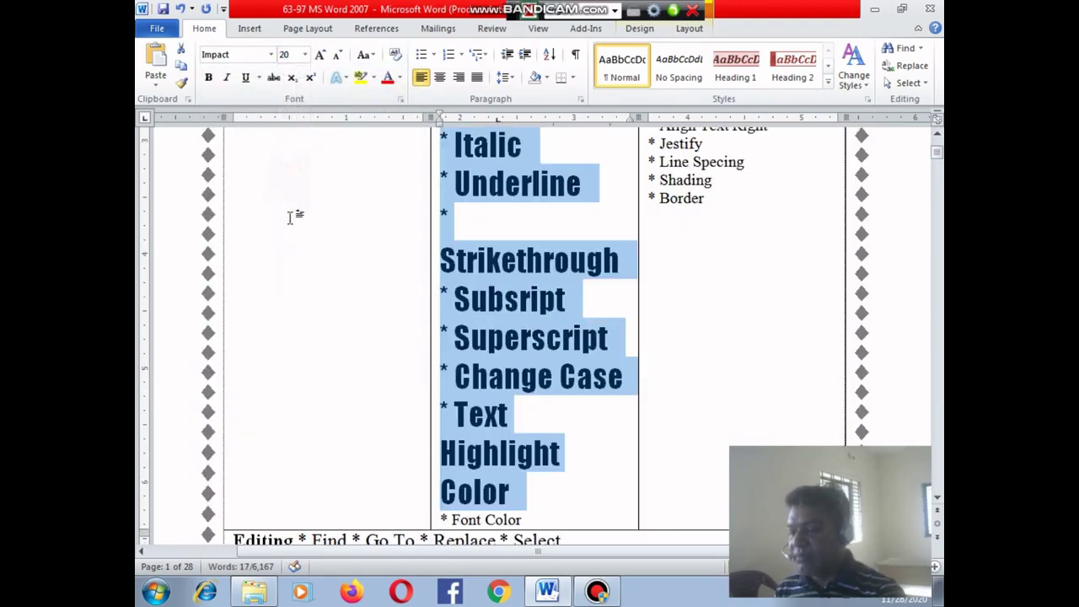
left_click(543, 301)
scroll(543, 304, "up", 3)
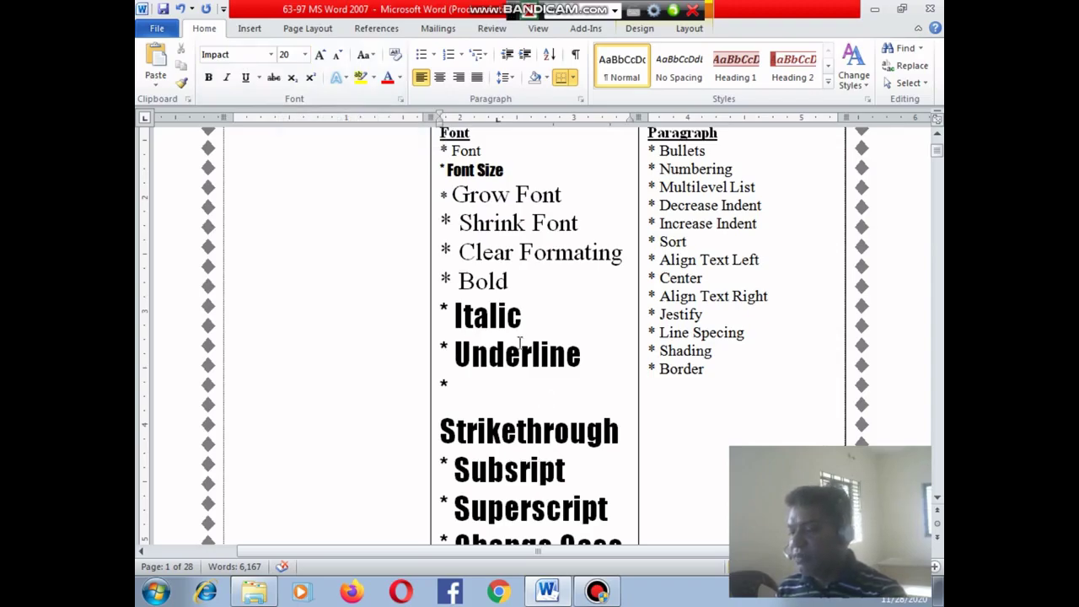
left_click(519, 341)
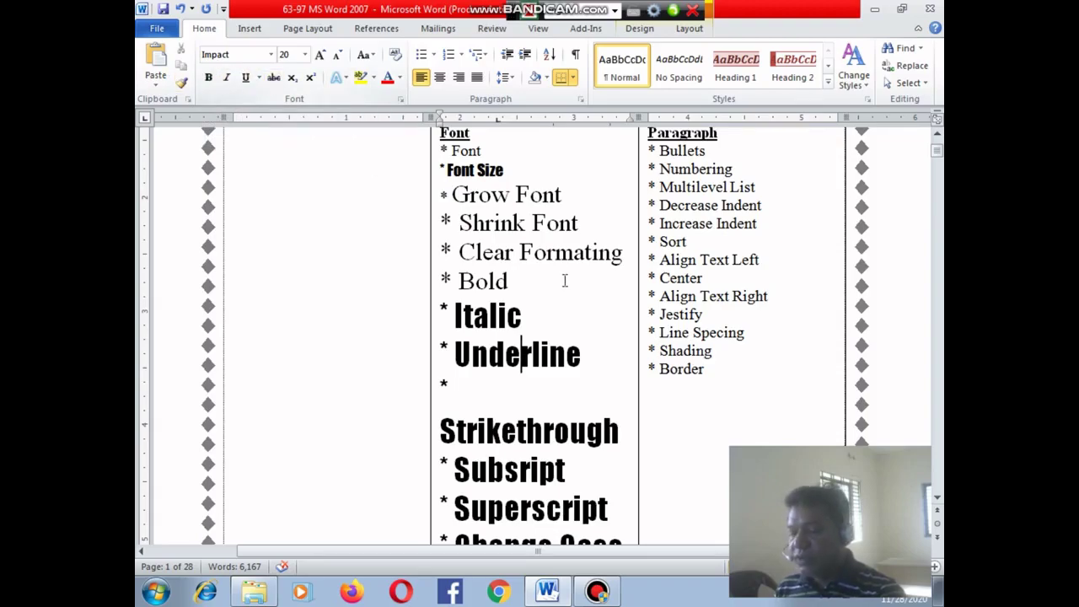
scroll(548, 288, "up", 3)
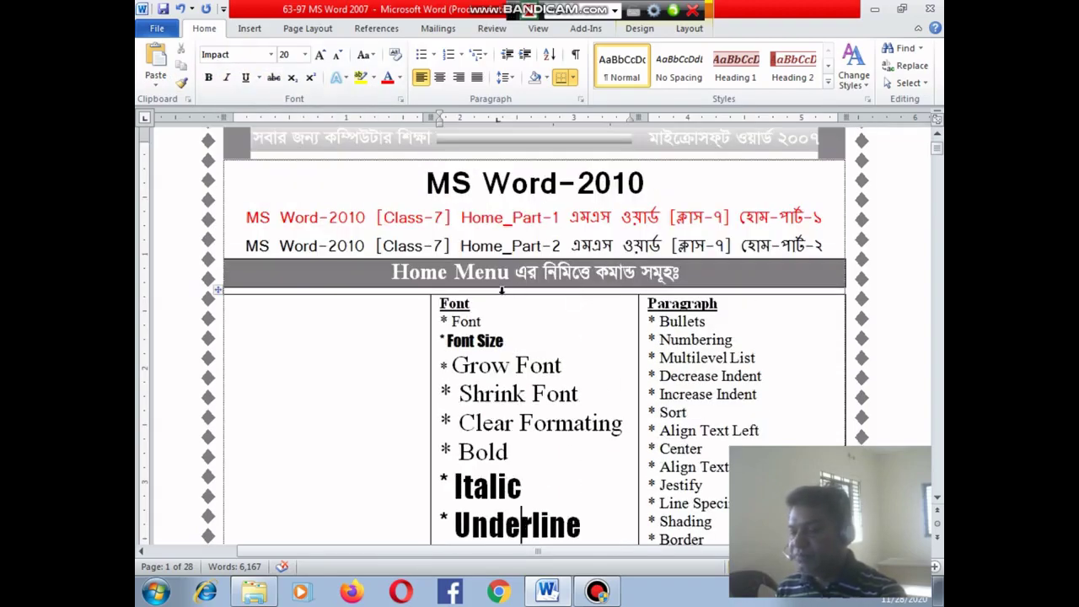
Make the '* Bullets' entry in the Paragraph column bold, italic and underlined.
scroll(502, 289, "down", 1)
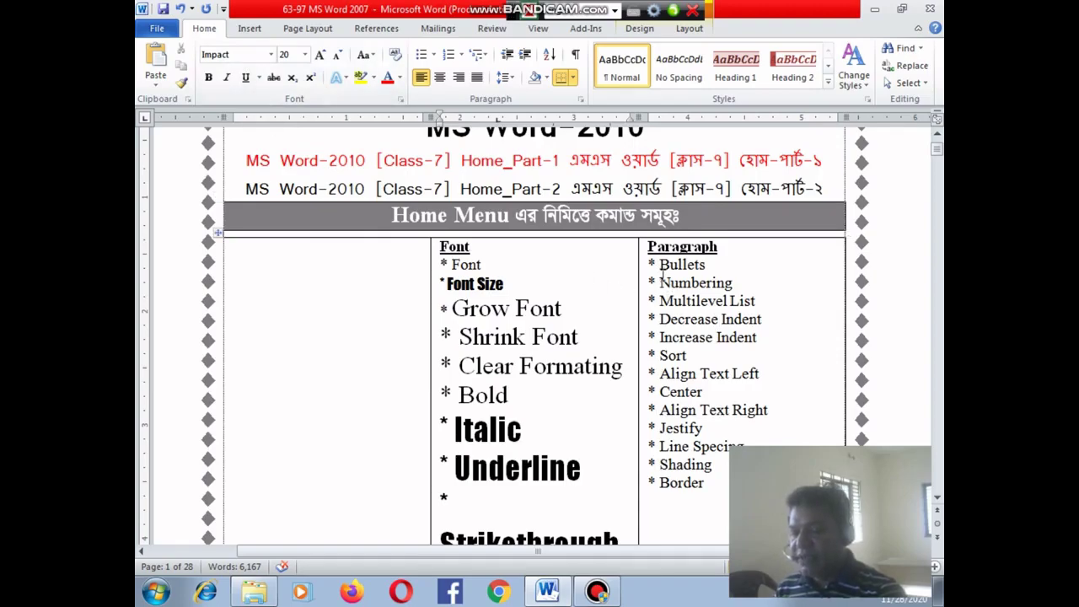
left_click_drag(650, 264, 718, 272)
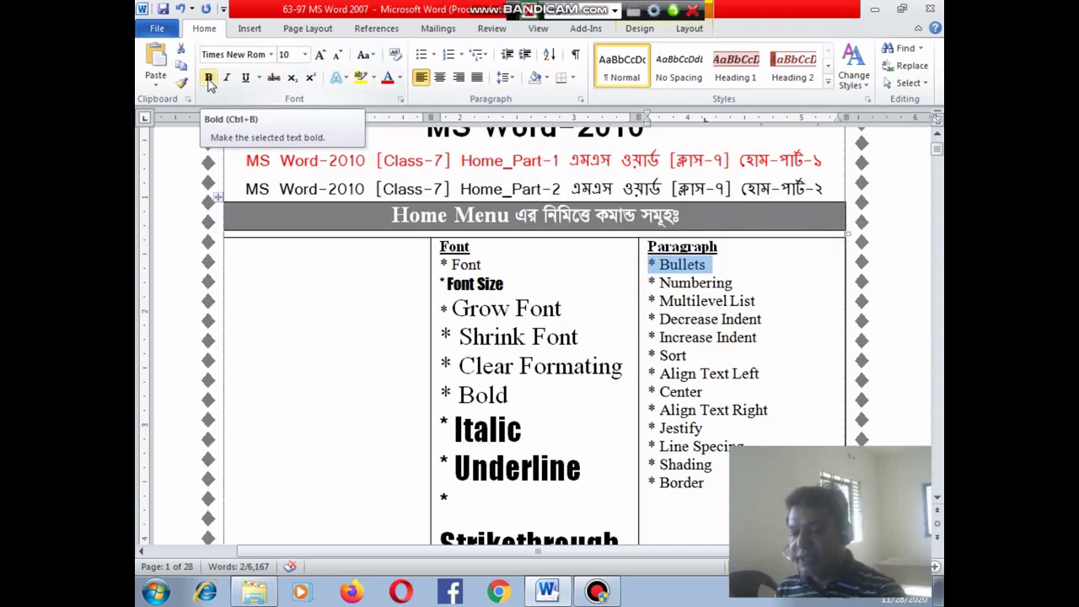
left_click(209, 80)
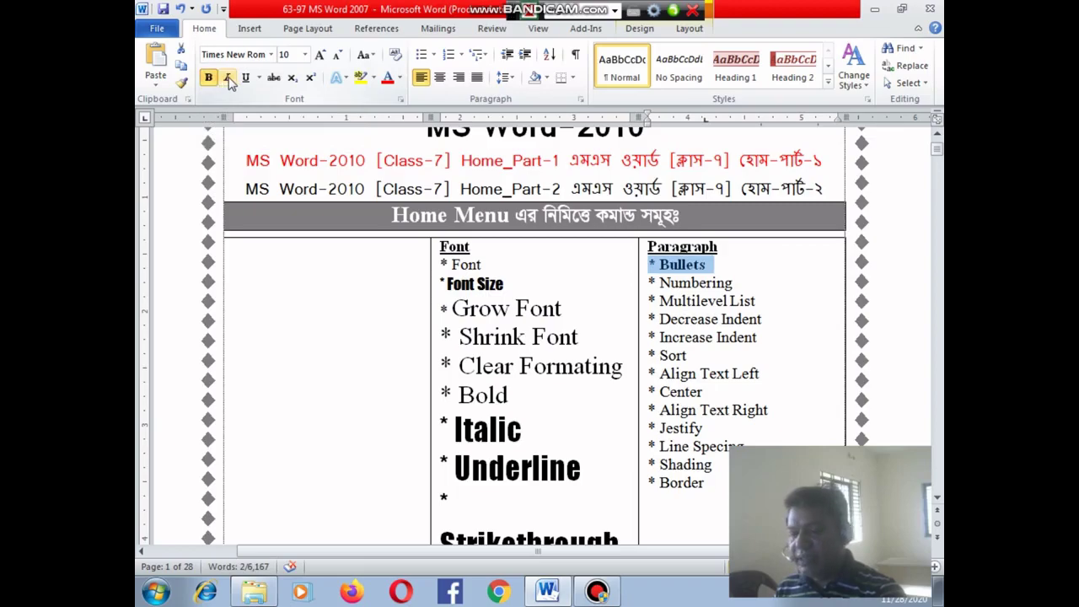
left_click(227, 78)
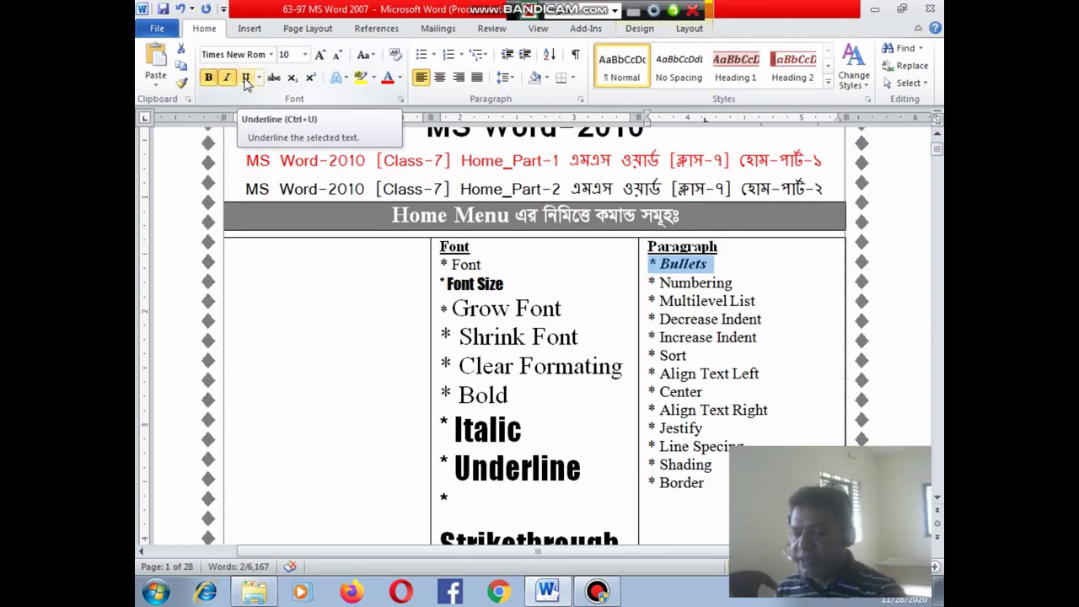
left_click(245, 78)
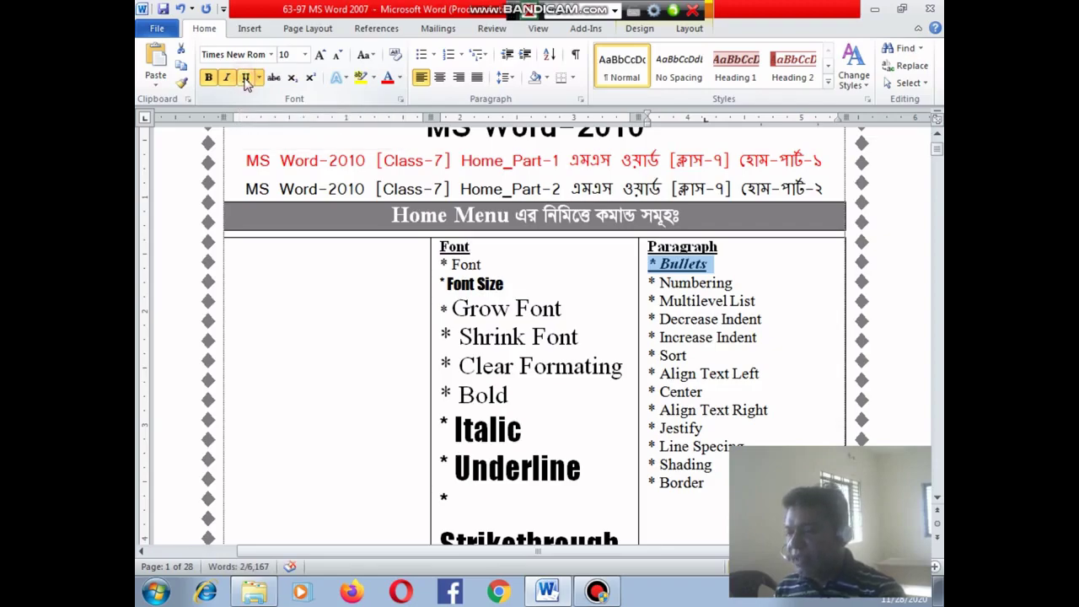
left_click(691, 265)
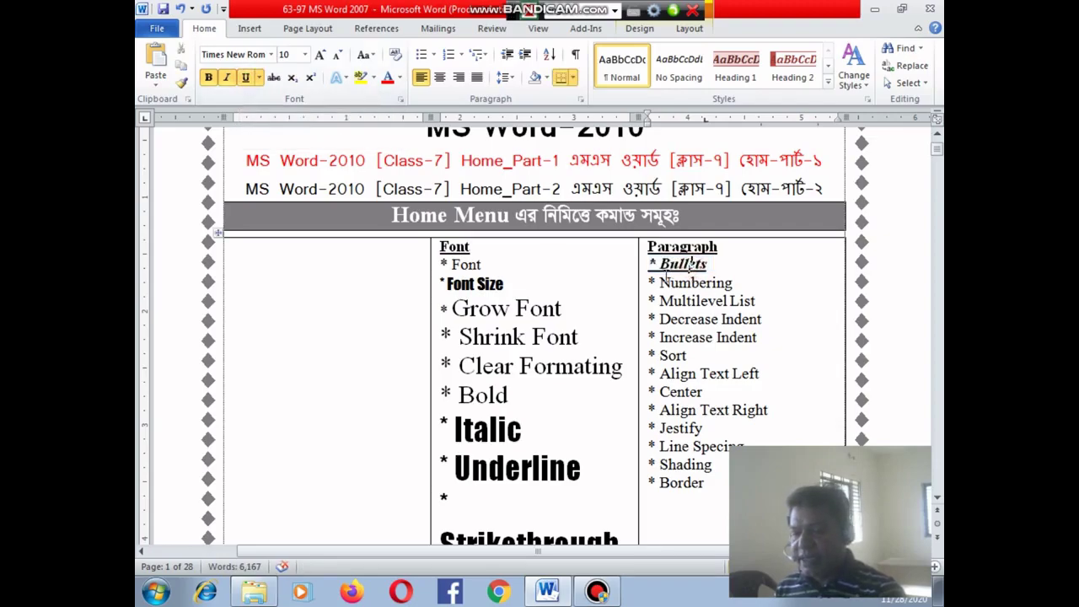
Apply the single underline style to the '* Bullets' entry.
left_click_drag(651, 264, 710, 265)
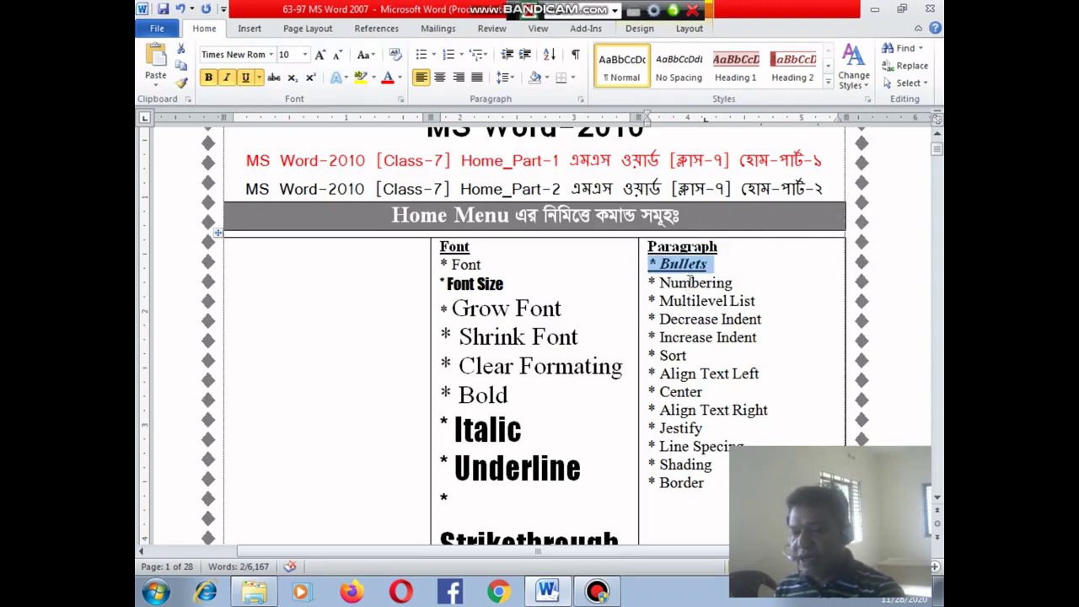
left_click(652, 271)
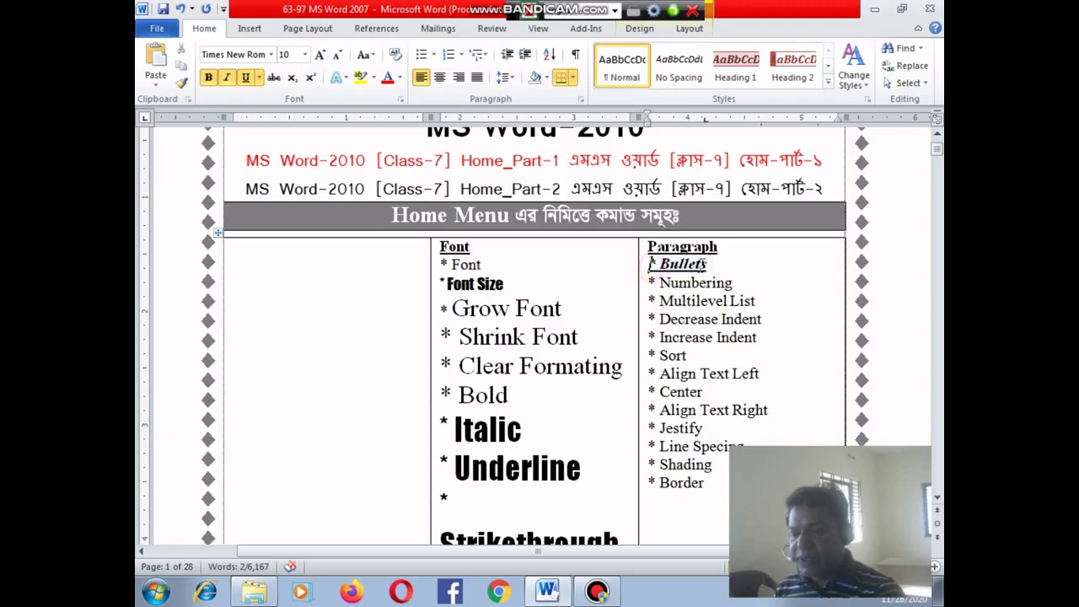
left_click_drag(652, 264, 723, 267)
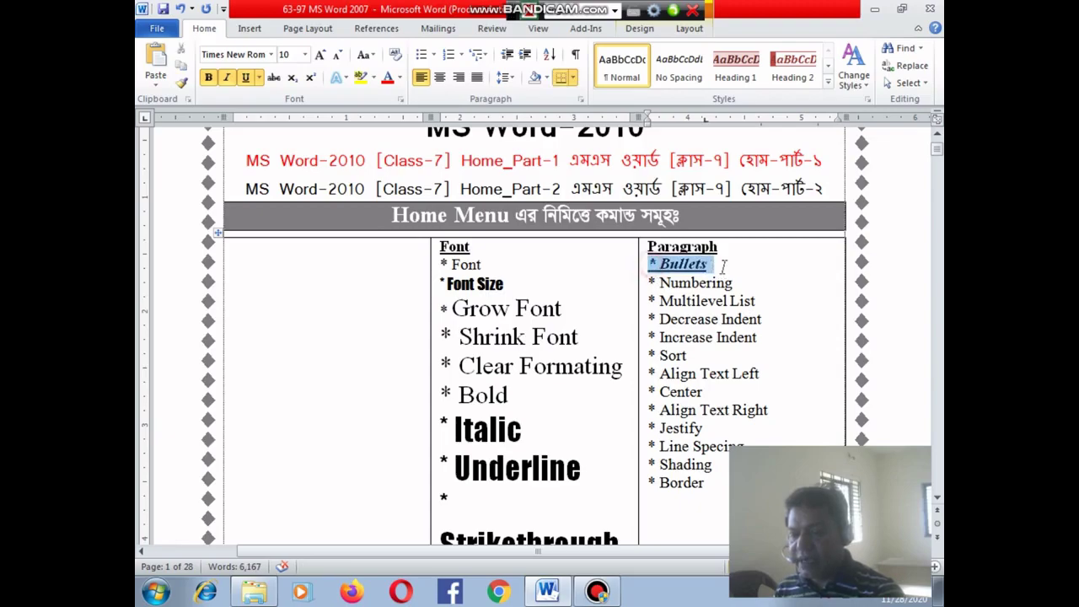
left_click(259, 78)
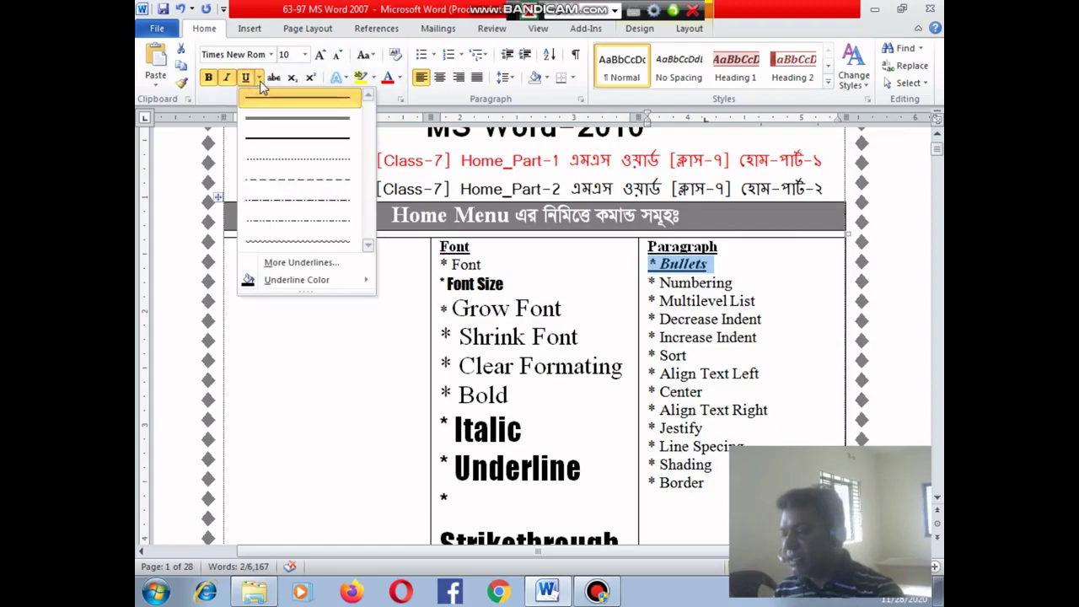
left_click(270, 118)
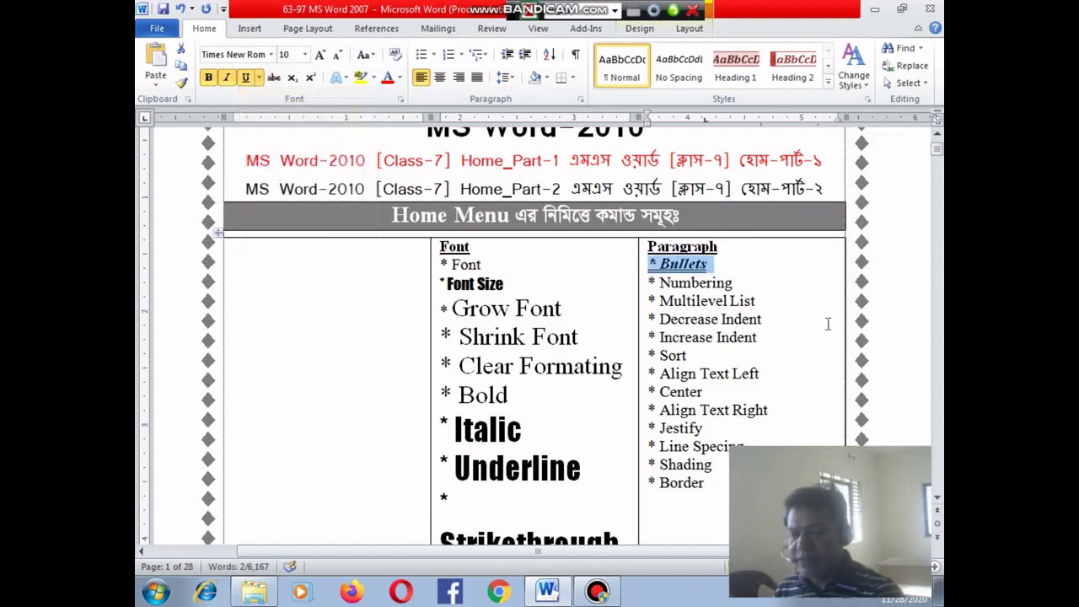
left_click(692, 285)
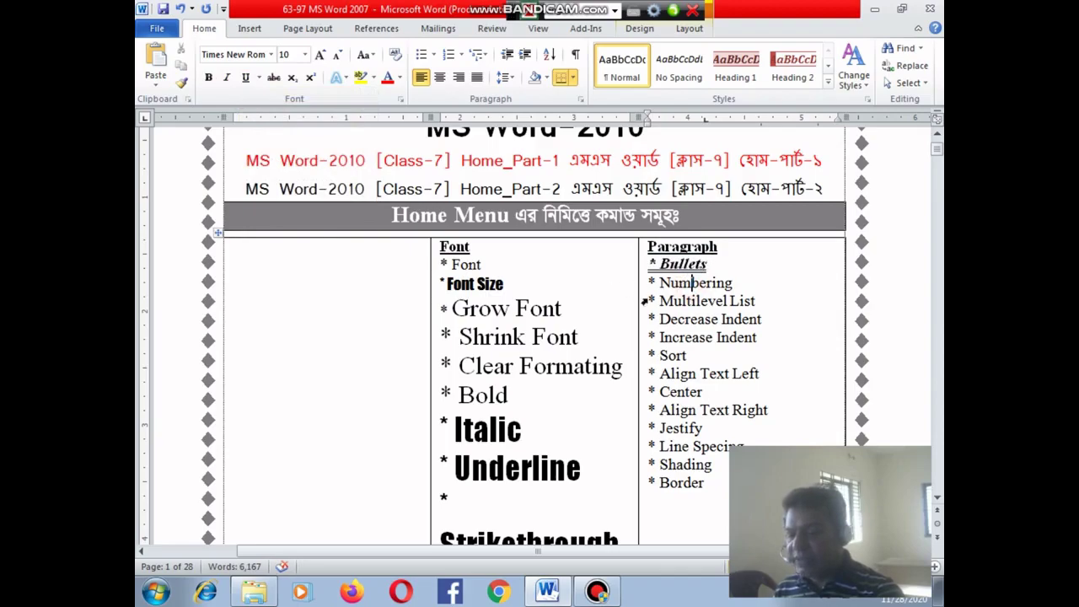
scroll(409, 355, "down", 10)
scroll(410, 355, "down", 5)
scroll(410, 355, "down", 5)
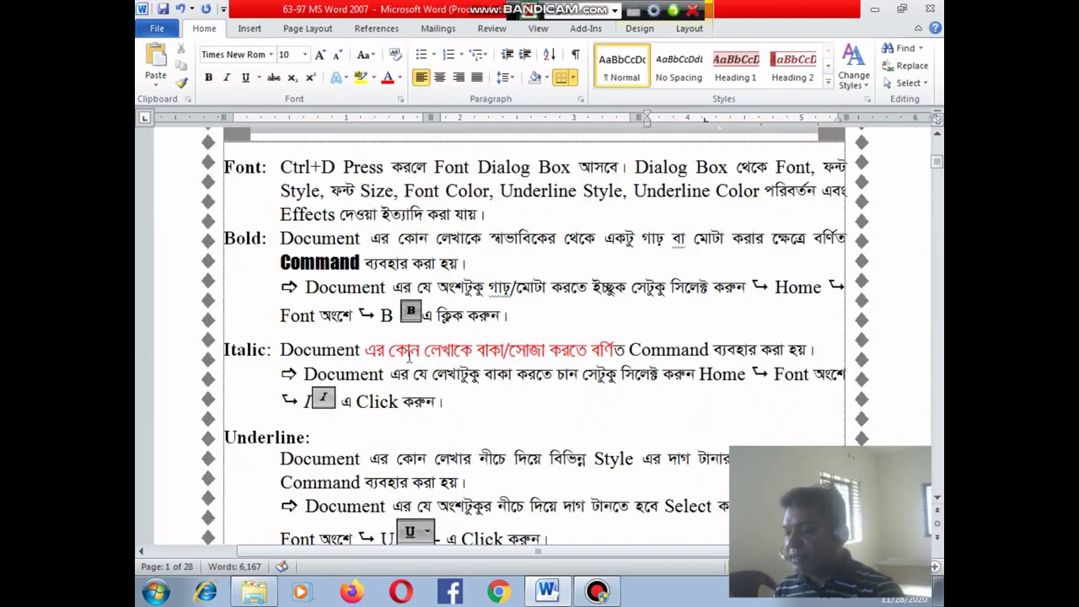
Make the whole Font: explanation paragraph bold, italic and underlined.
triple_click(283, 167)
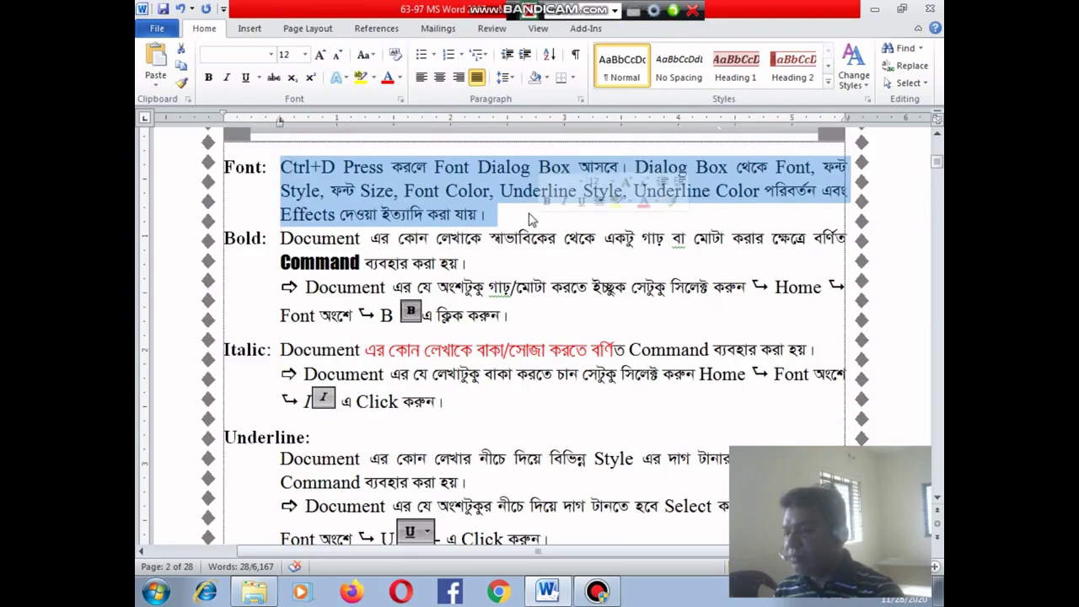
left_click(208, 78)
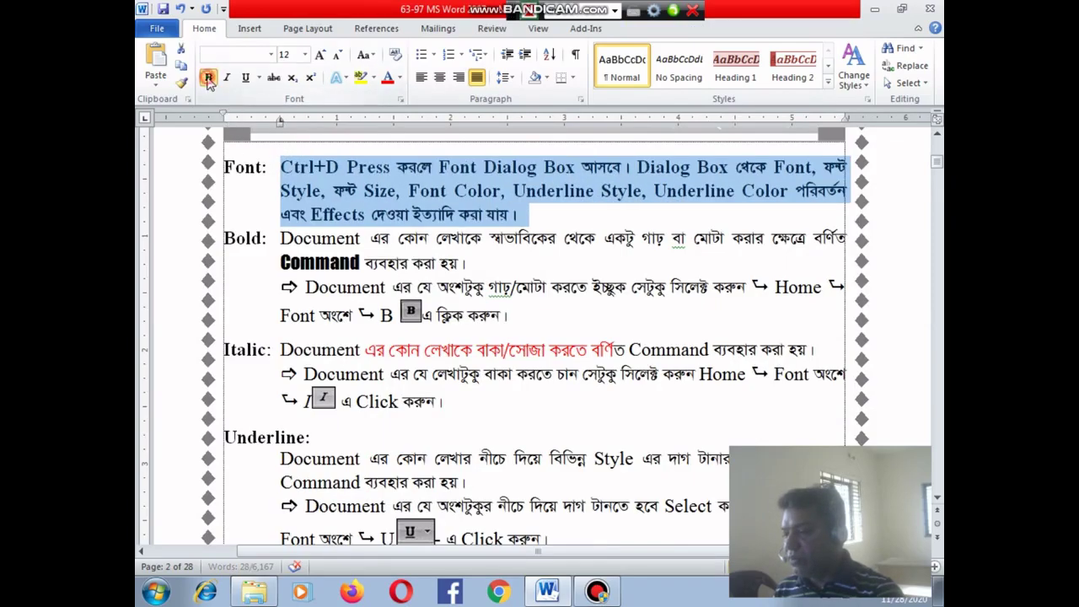
left_click(228, 78)
left_click(245, 78)
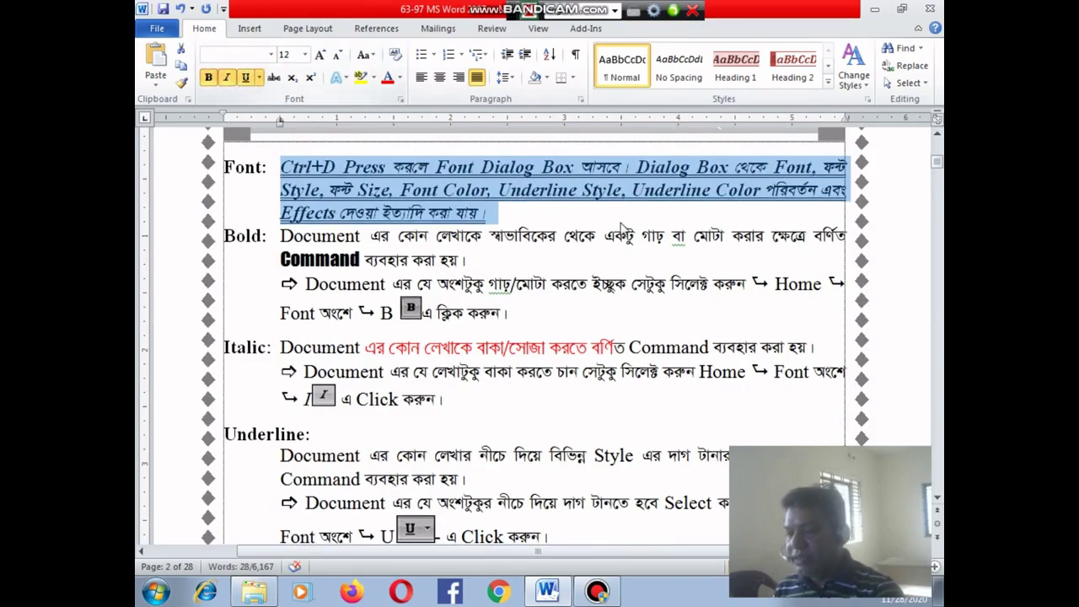
left_click(584, 167)
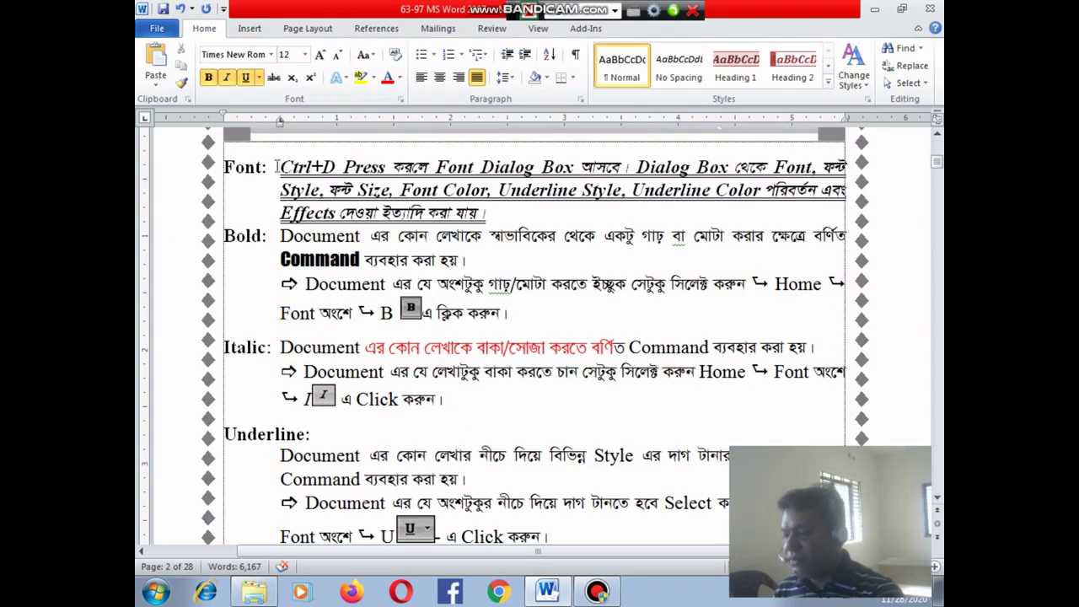
Change the Font paragraph's underline to the dotted style.
left_click_drag(278, 166, 527, 213)
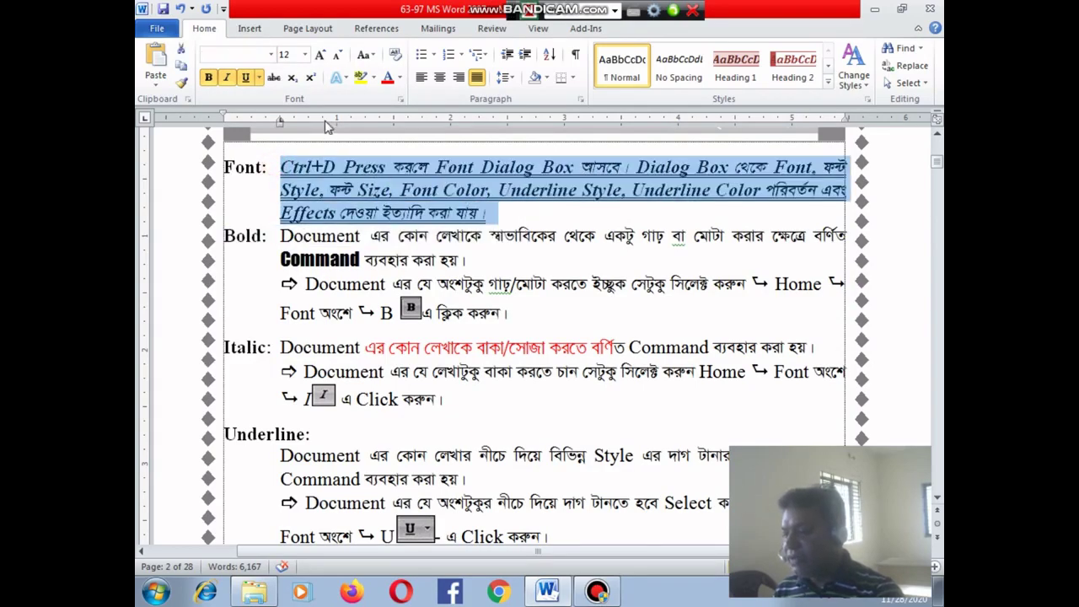
left_click(259, 77)
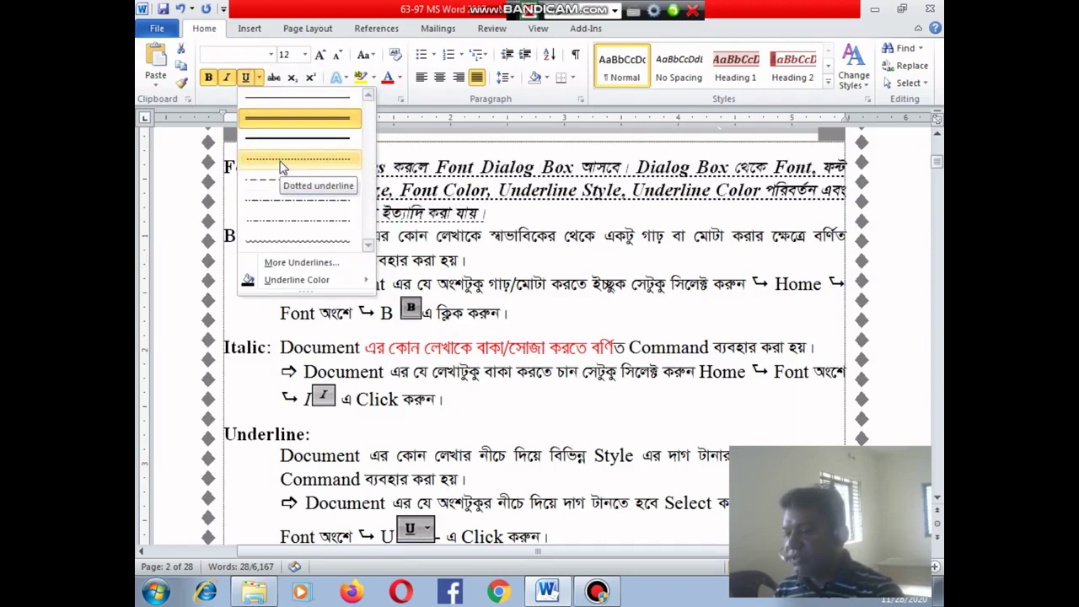
left_click(281, 162)
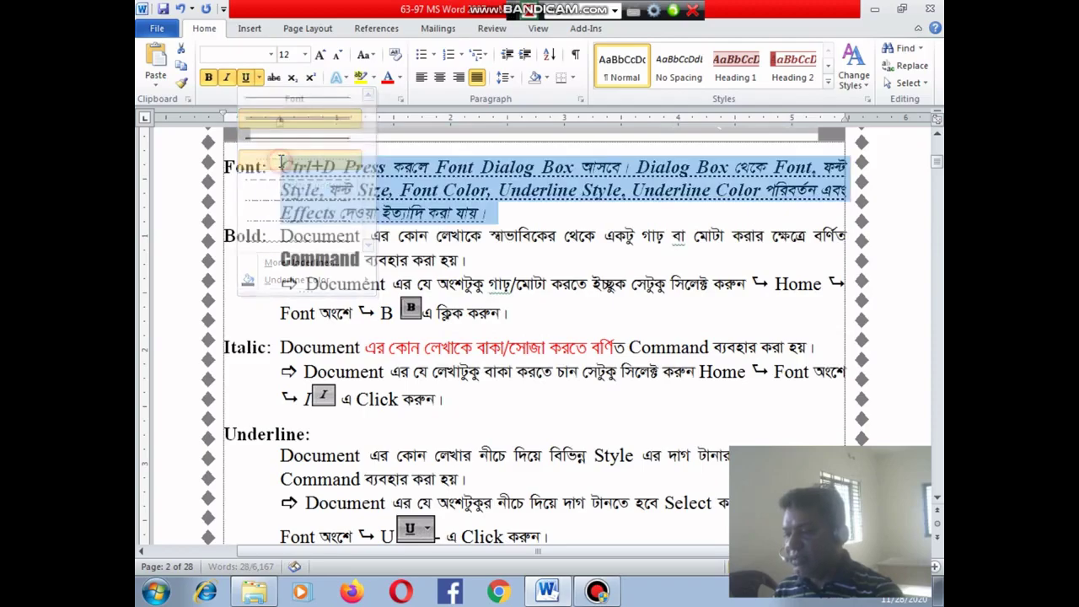
left_click(609, 191)
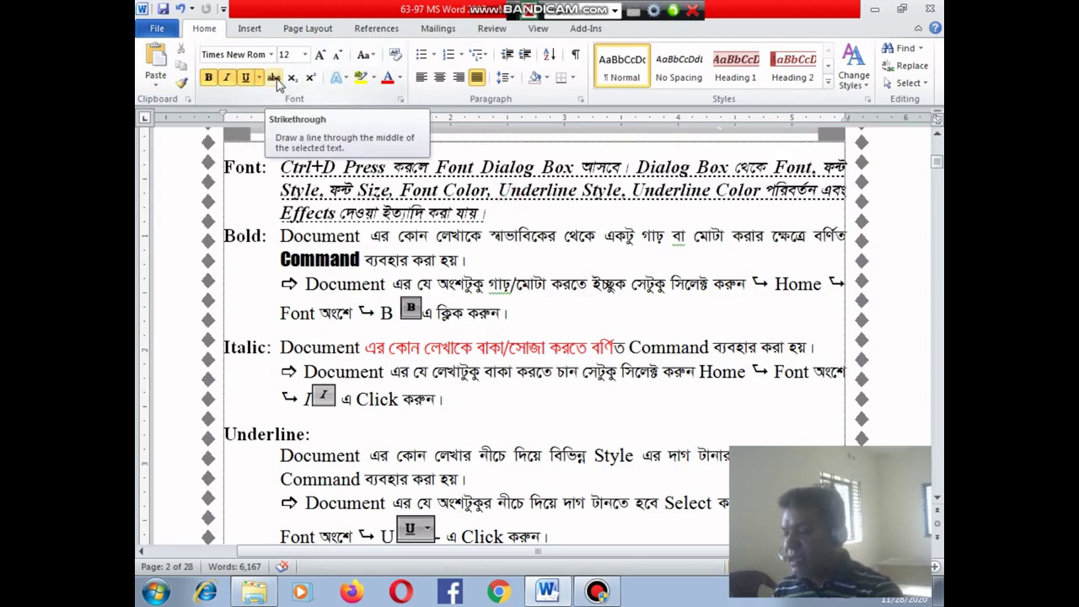
left_click_drag(281, 347, 671, 341)
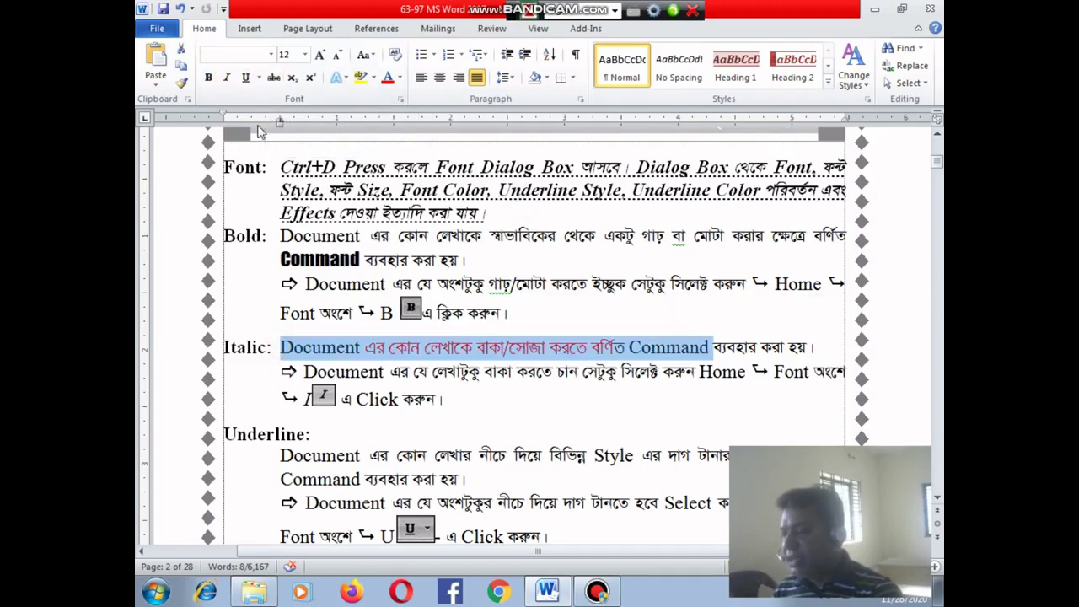
left_click(273, 78)
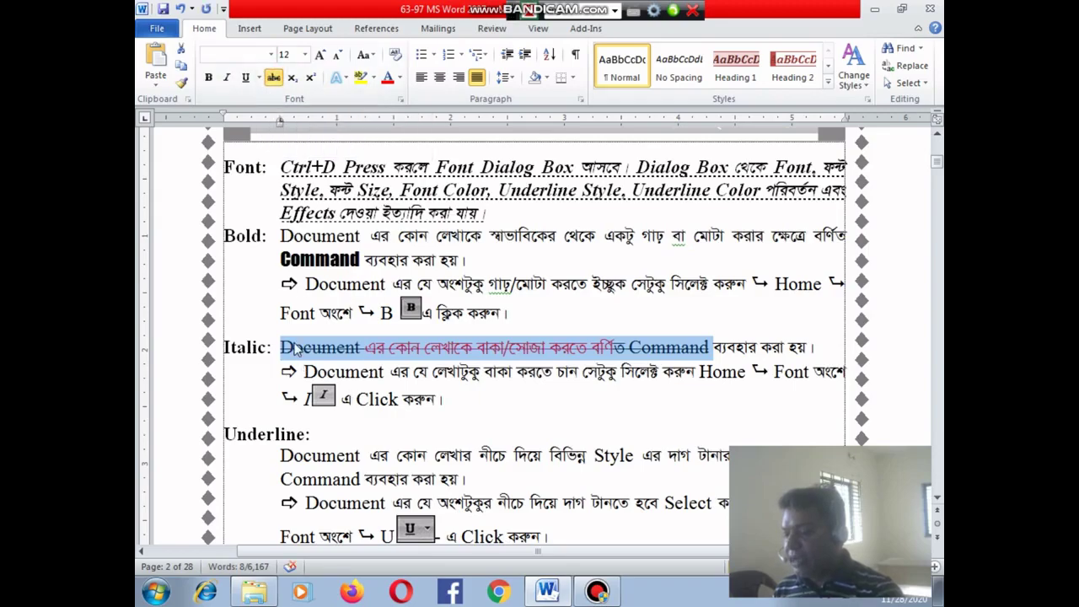
left_click(691, 354)
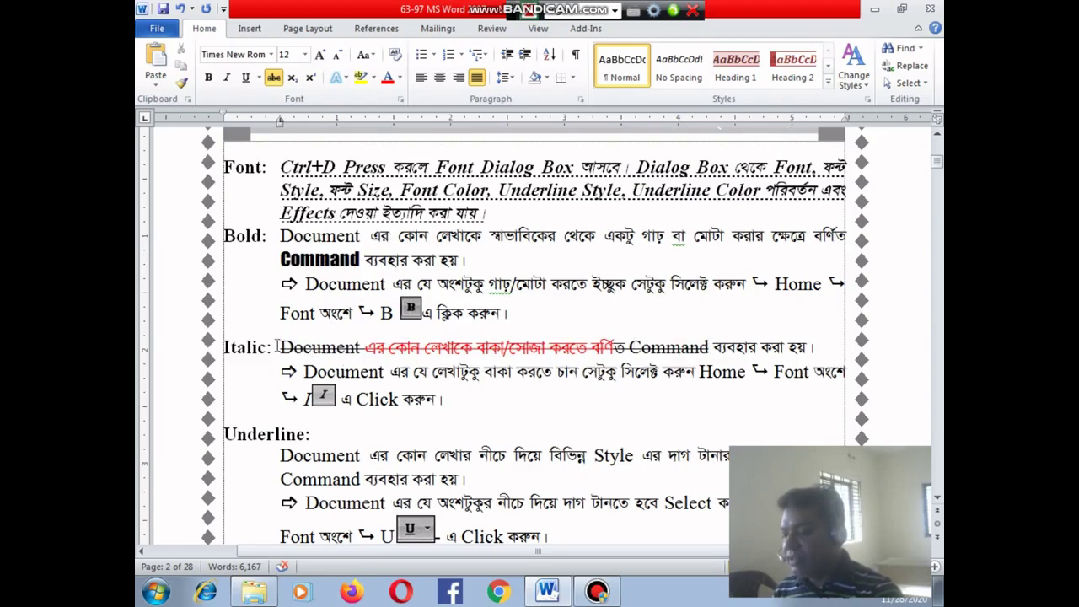
left_click_drag(277, 347, 712, 348)
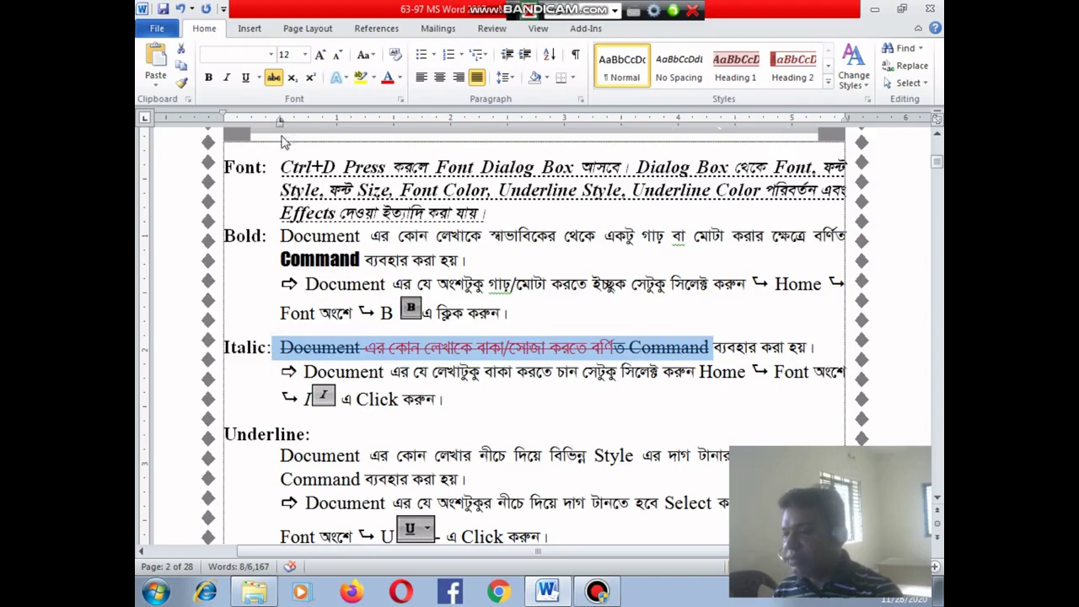
left_click(274, 80)
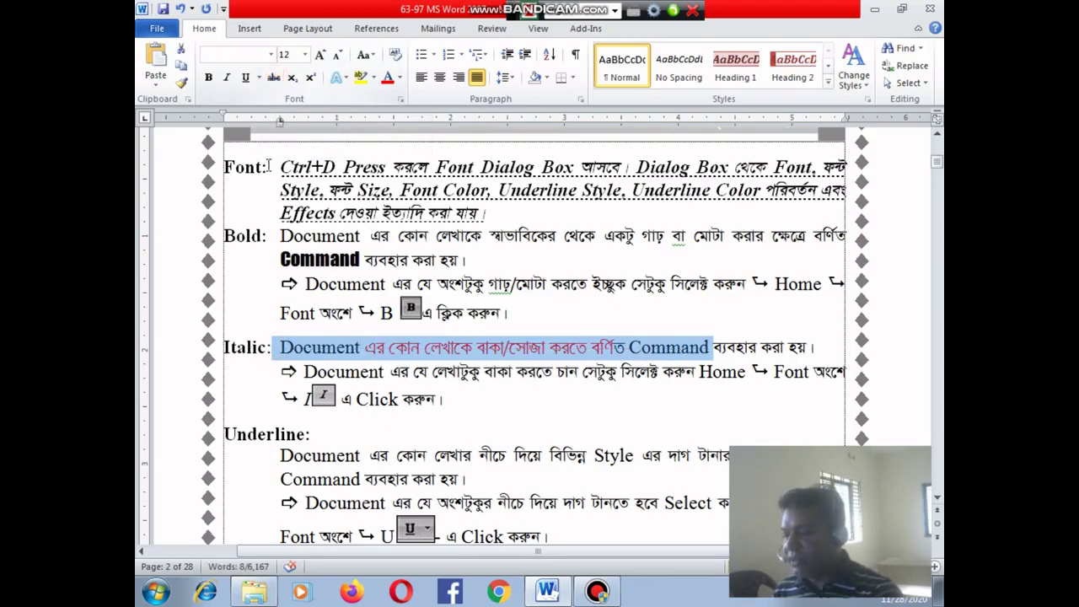
left_click_drag(281, 167, 520, 221)
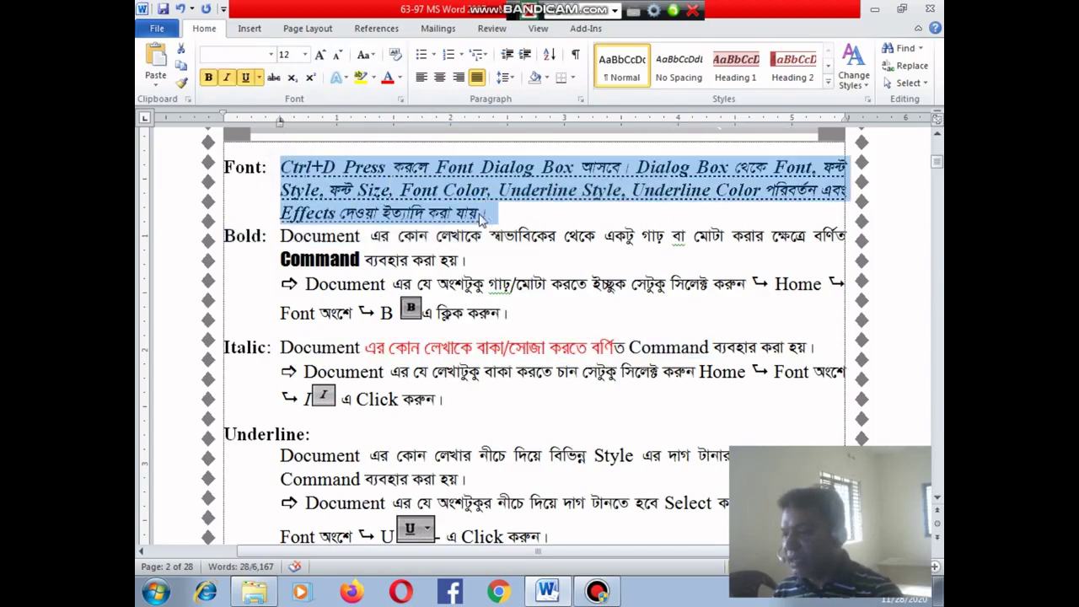
Replace the Font paragraph's dotted underline with a plain single underline.
left_click(246, 77)
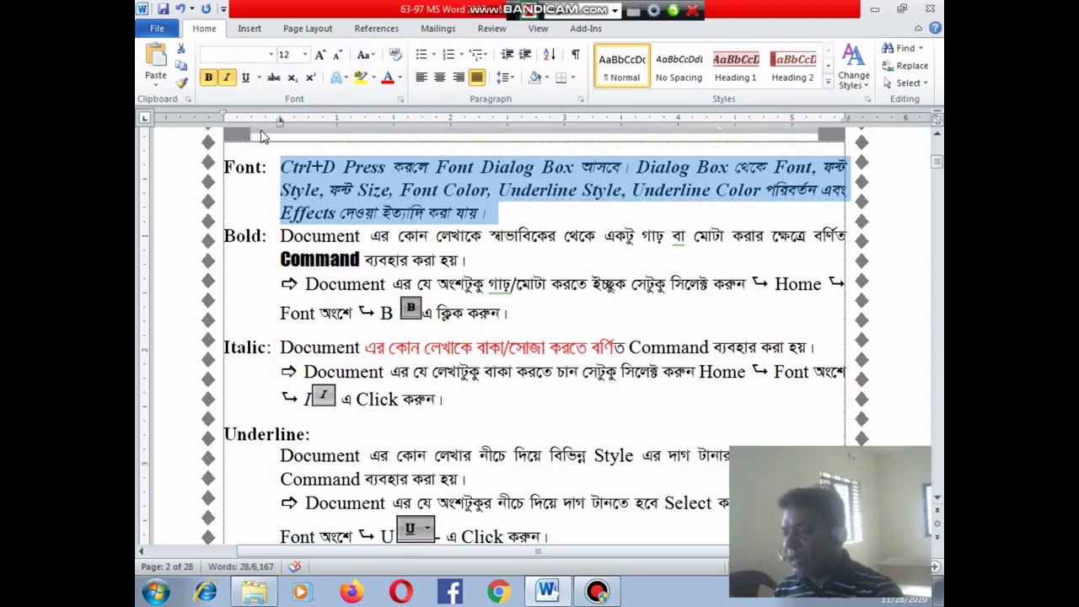
left_click(259, 77)
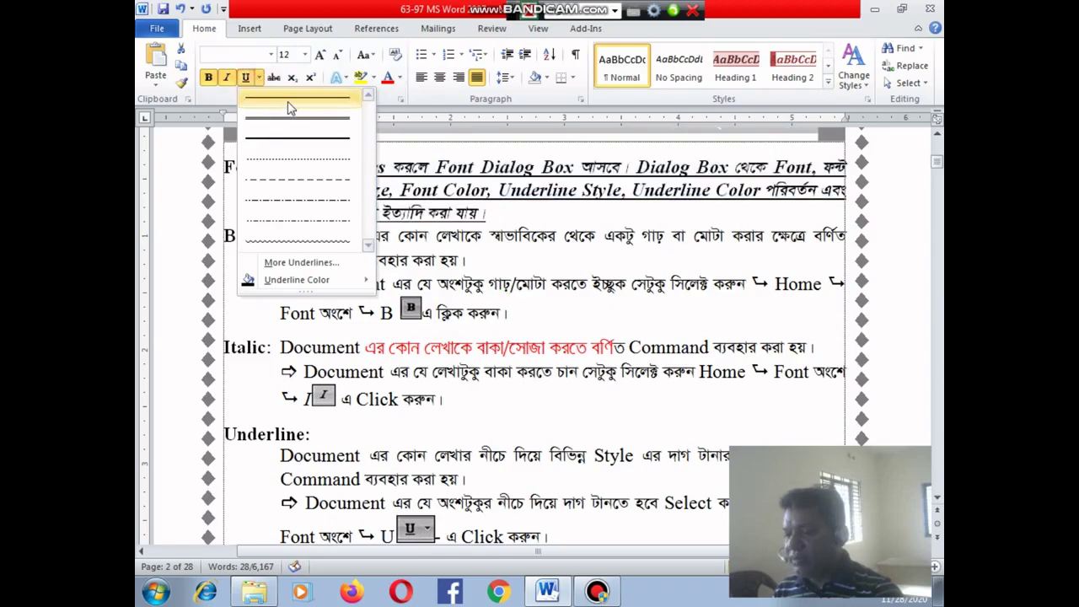
left_click(287, 101)
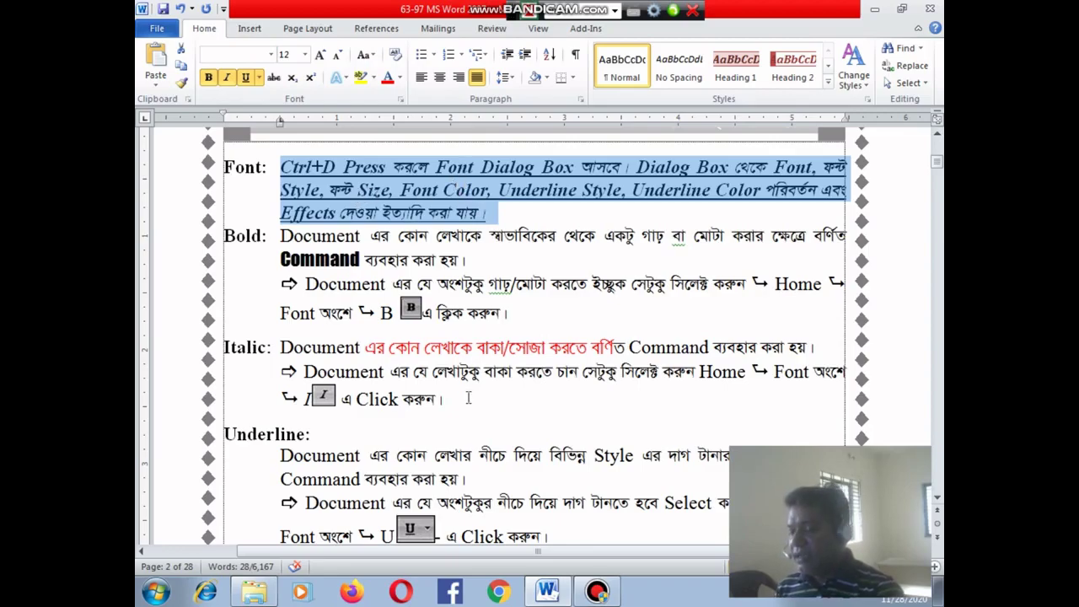
left_click(485, 346)
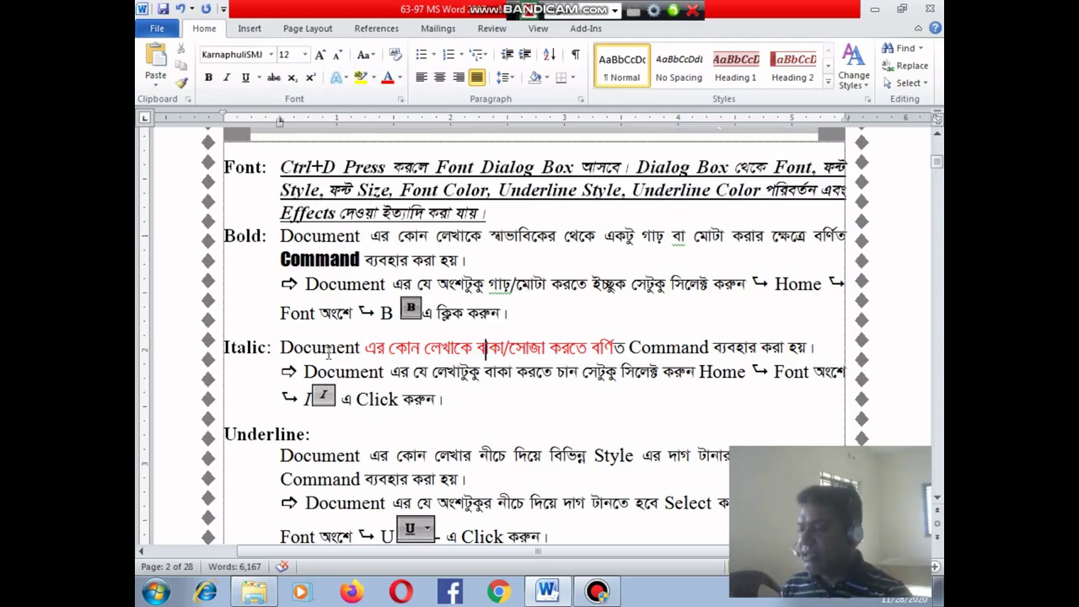
Add 'H2O' after 'Subscript:' and lower its 2 to subscript, giving H₂O.
key("Page_Down")
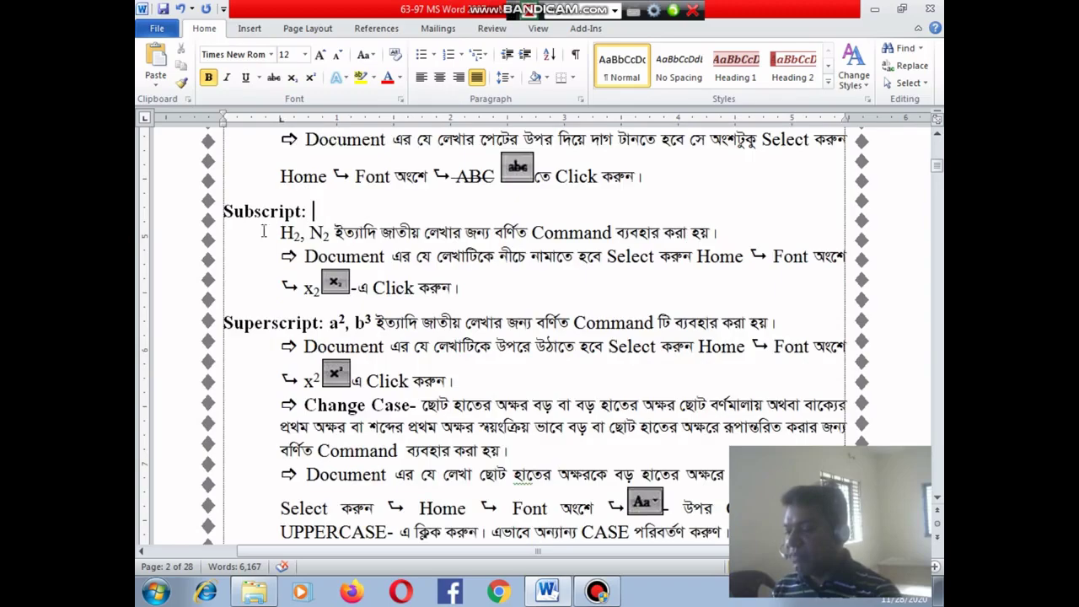
left_click(279, 233)
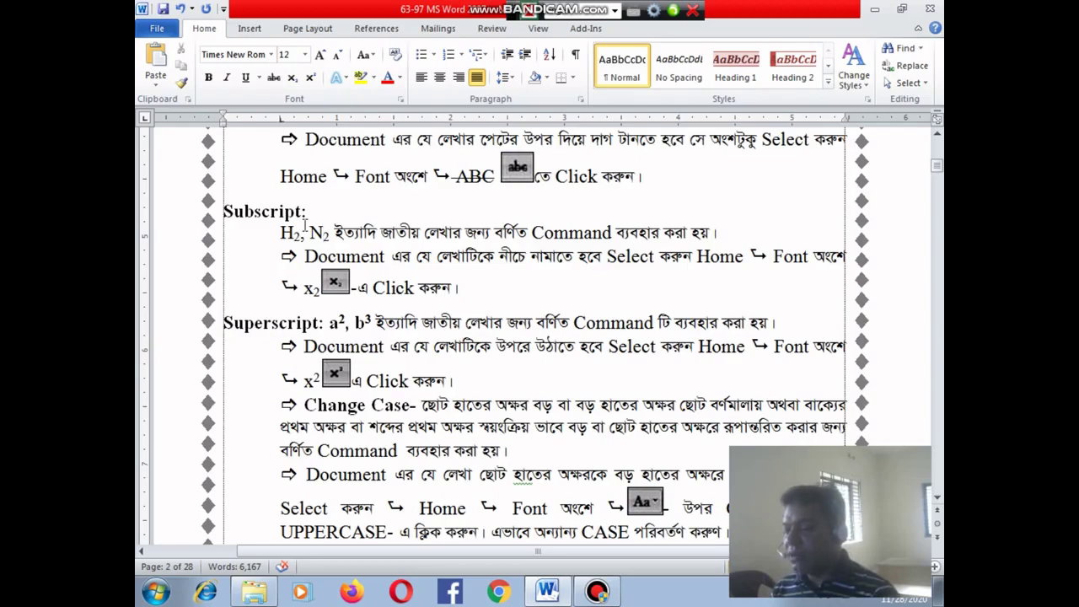
left_click(305, 221)
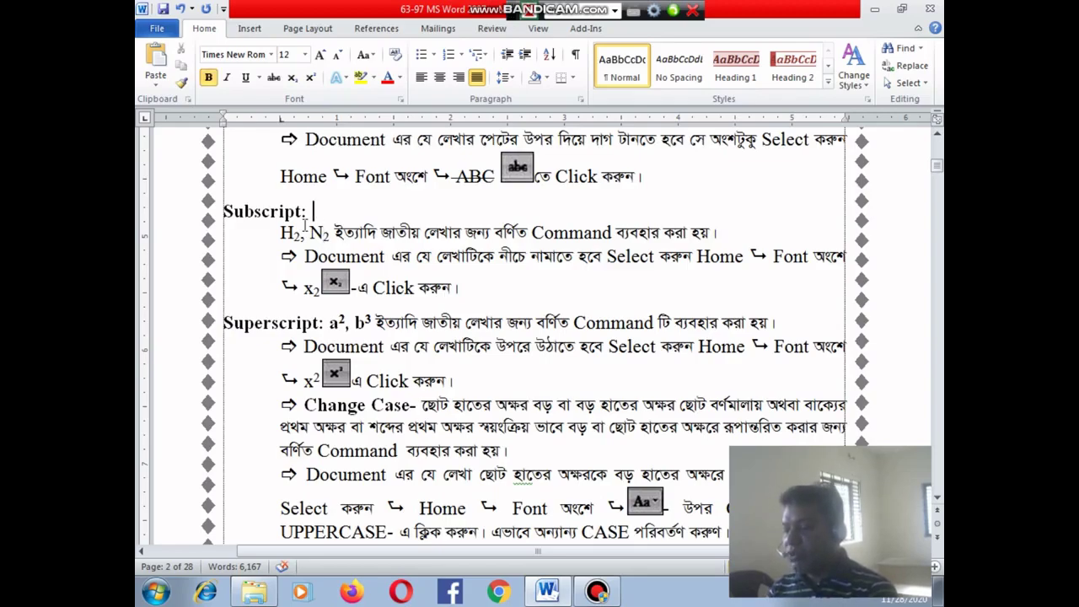
type("H")
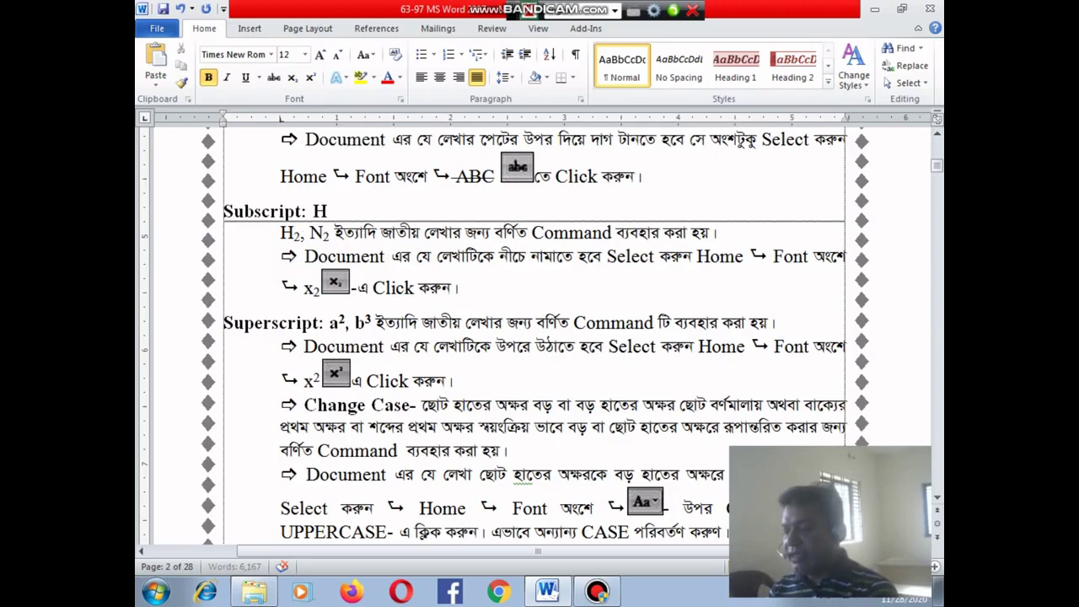
type("2")
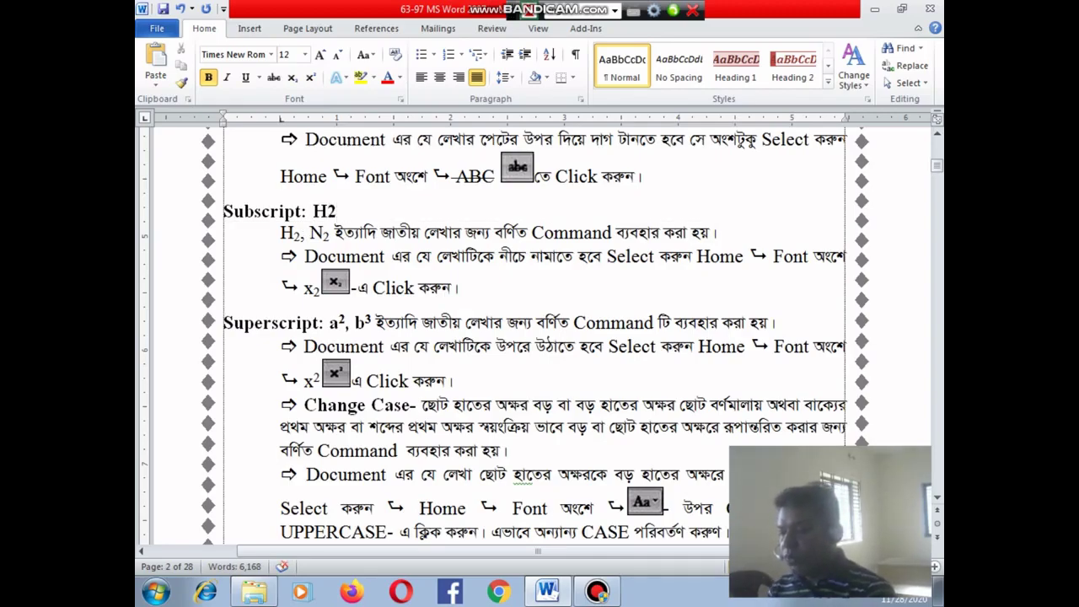
type("O")
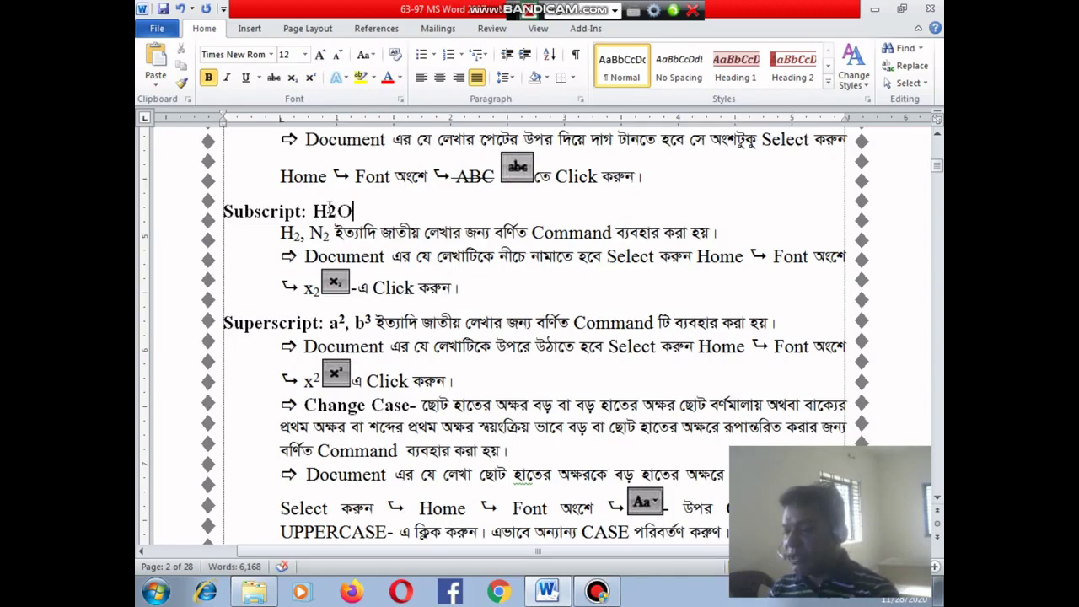
left_click_drag(325, 211, 337, 210)
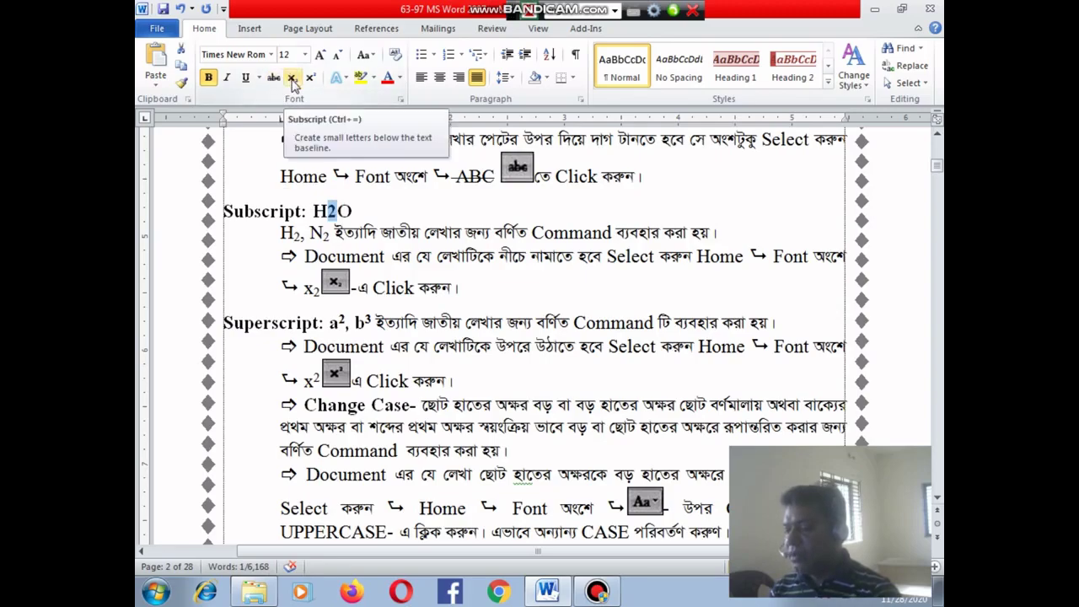
left_click(293, 81)
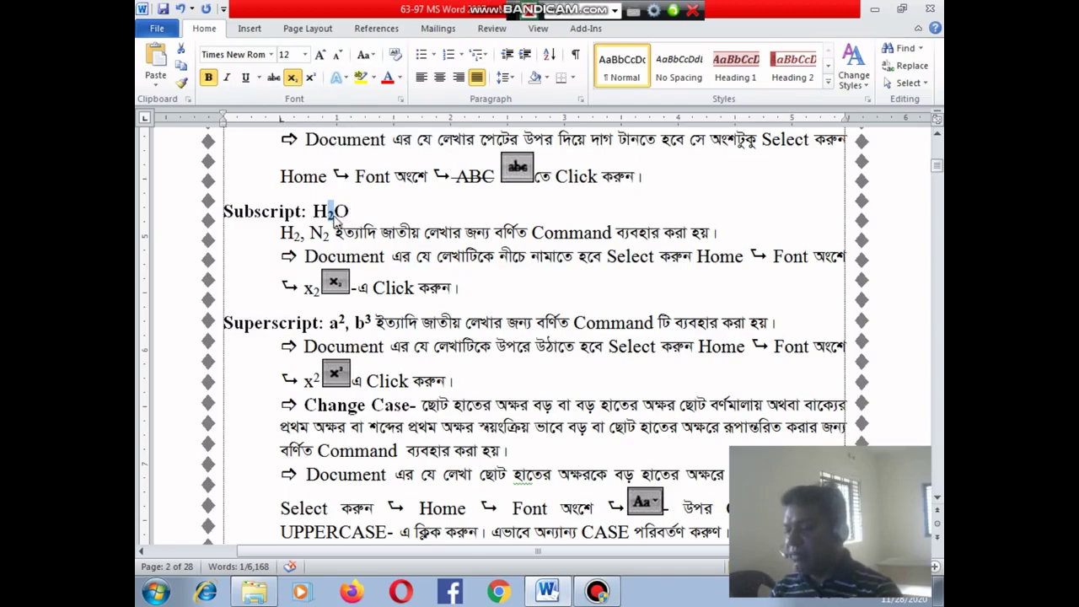
left_click(357, 210)
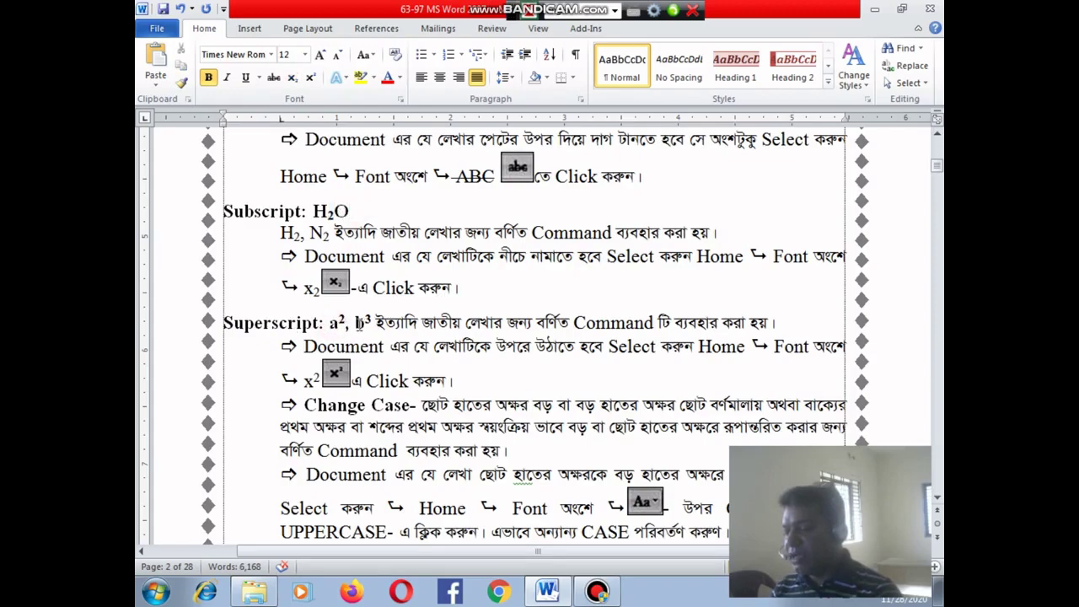
Move the a², b³ description onto its own indented line.
left_click(366, 324)
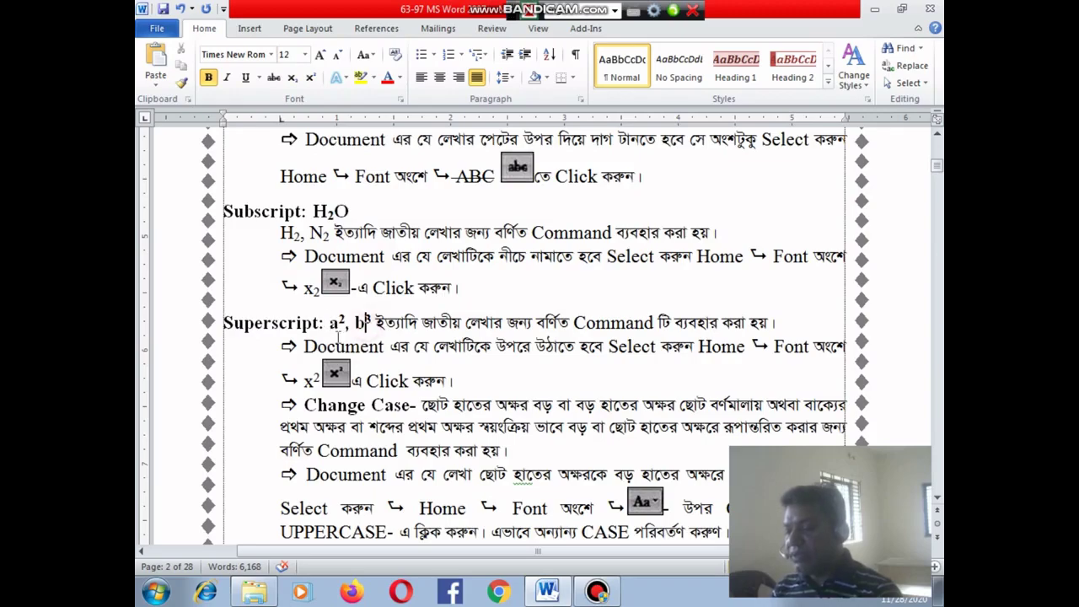
left_click(327, 323)
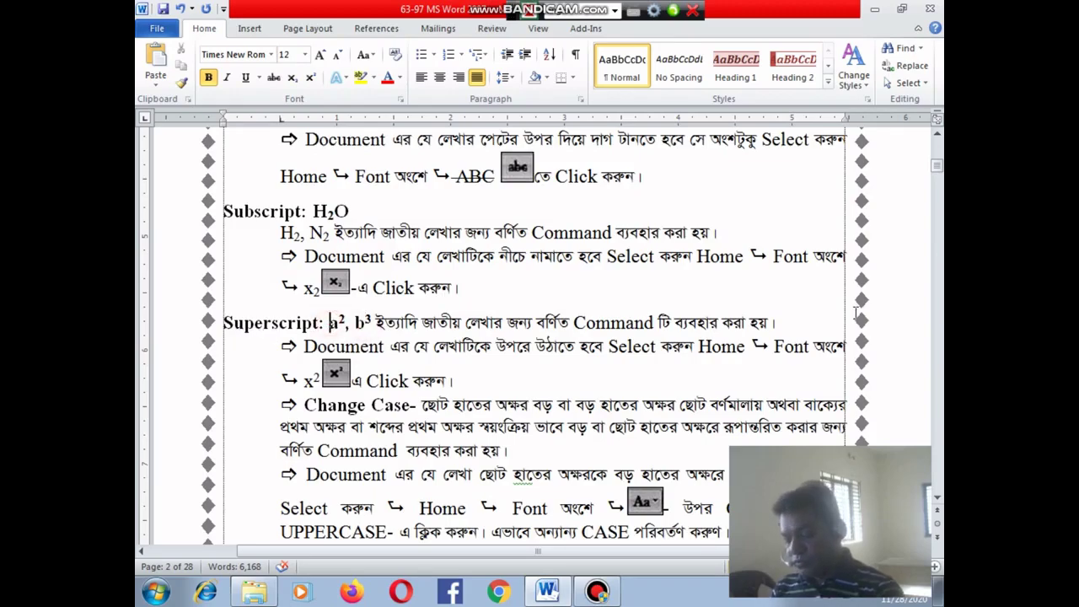
key("Return")
key("Tab")
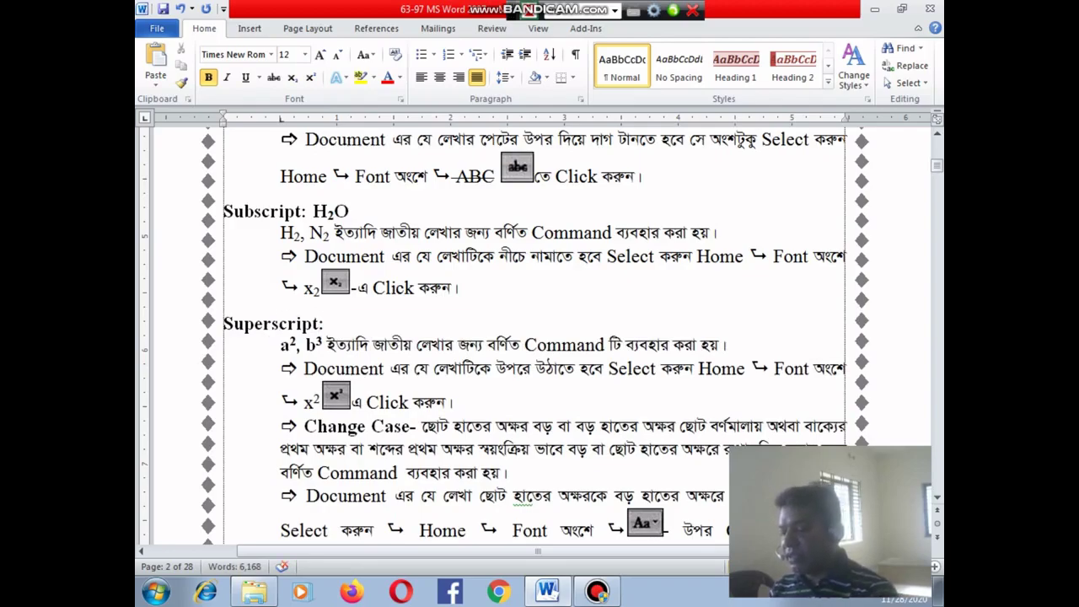
Add 'a2+b2' after 'Superscript:' and raise both 2s to superscript.
type(" a")
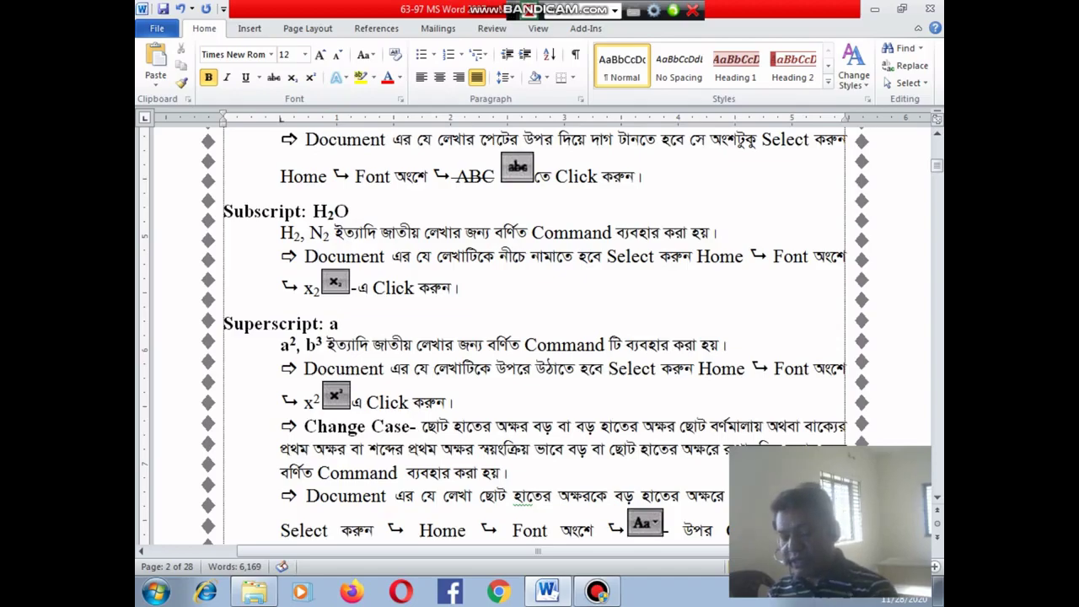
type("2+")
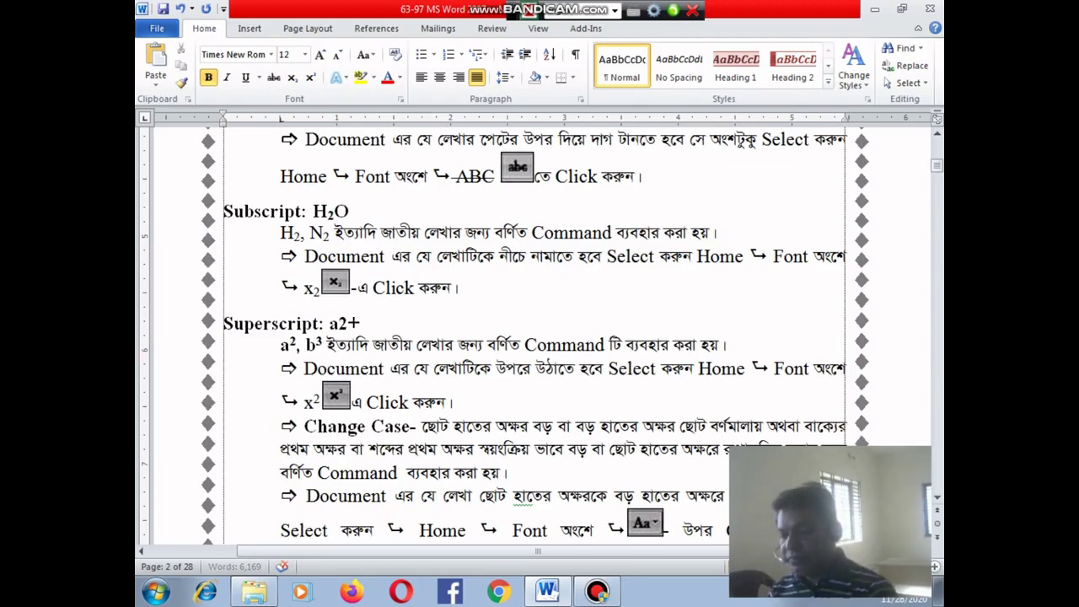
type("b2")
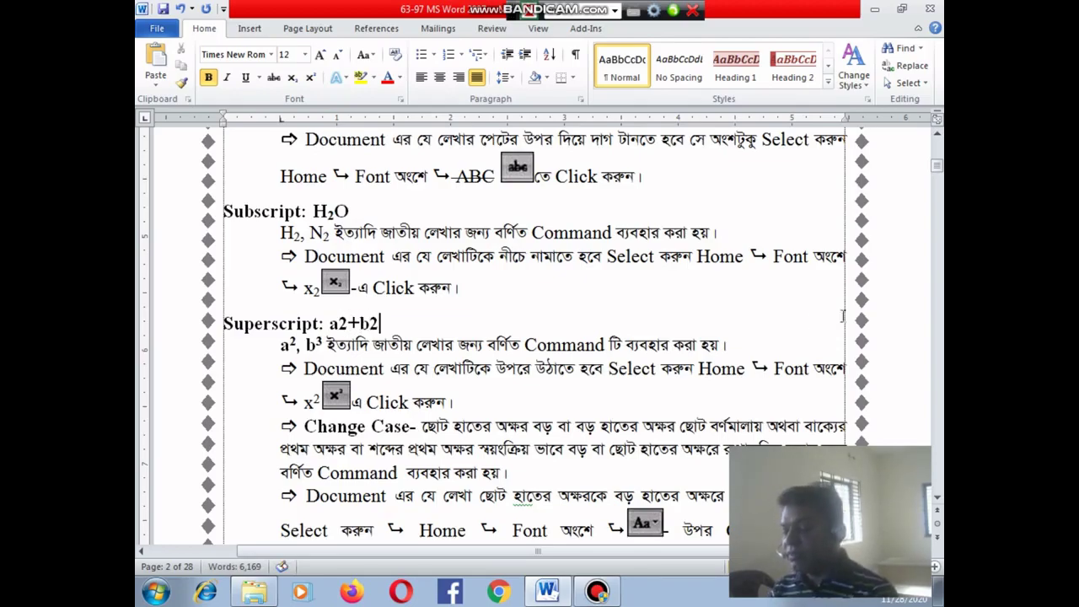
left_click(340, 323)
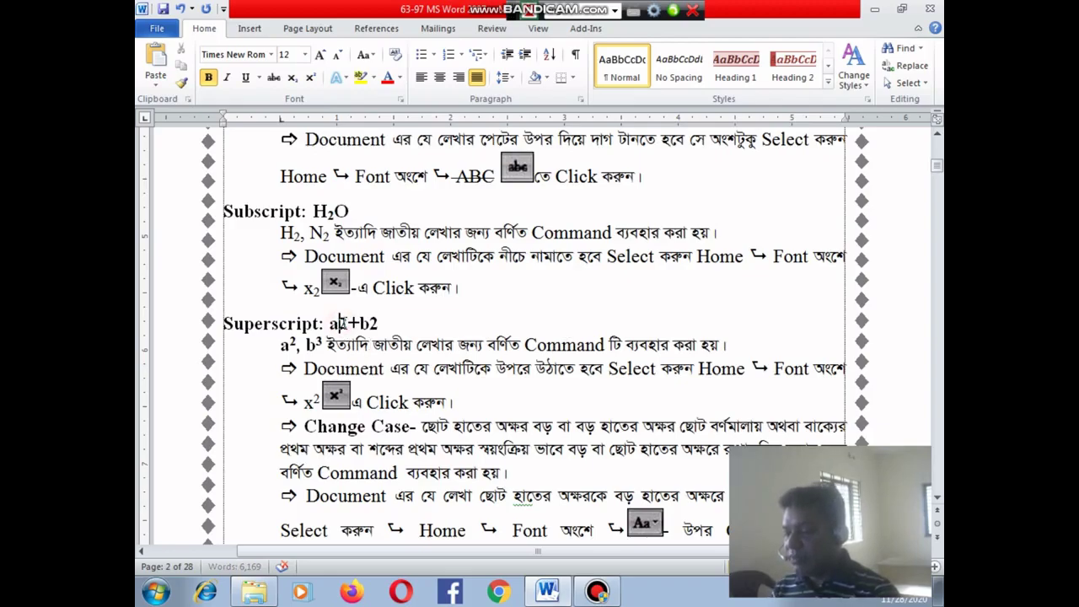
left_click_drag(341, 323, 379, 323)
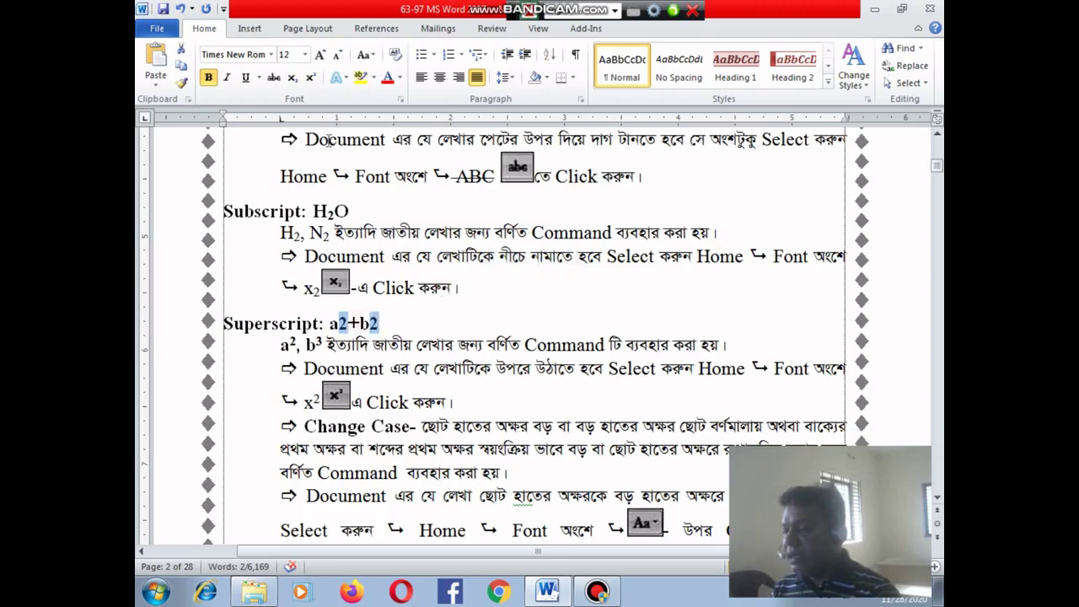
left_click(311, 79)
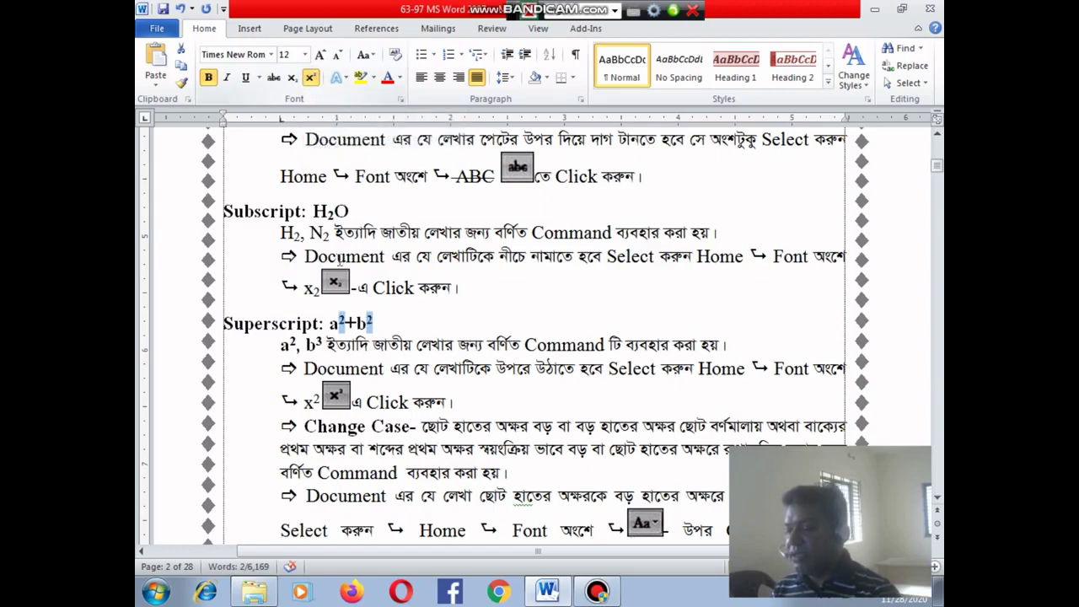
left_click(378, 320)
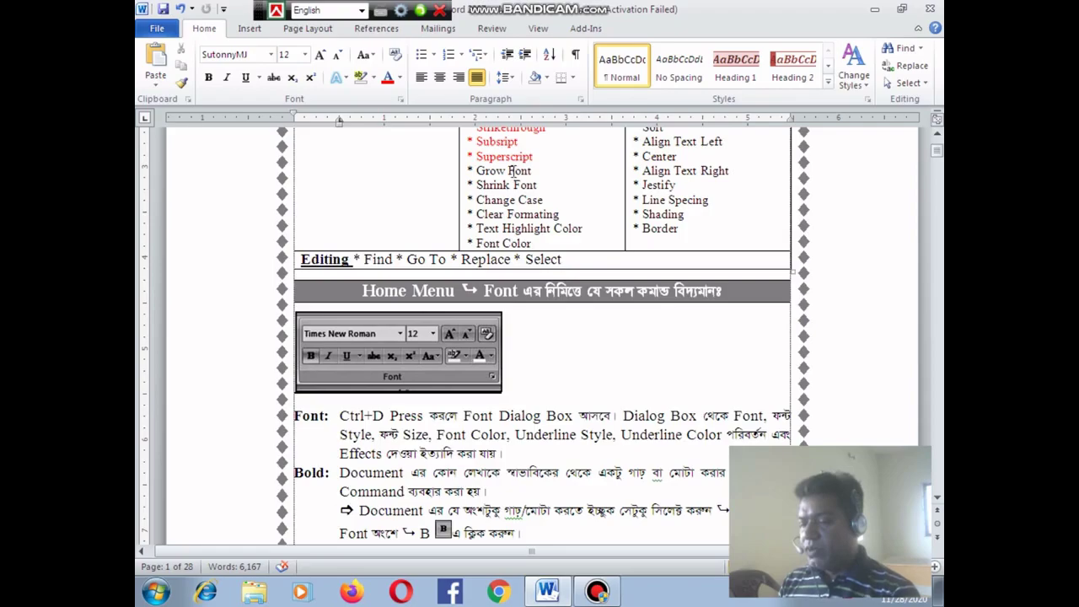
Select the entire 'Font:' description paragraph, from 'Font:' to its end.
left_click(516, 176)
left_click(502, 200)
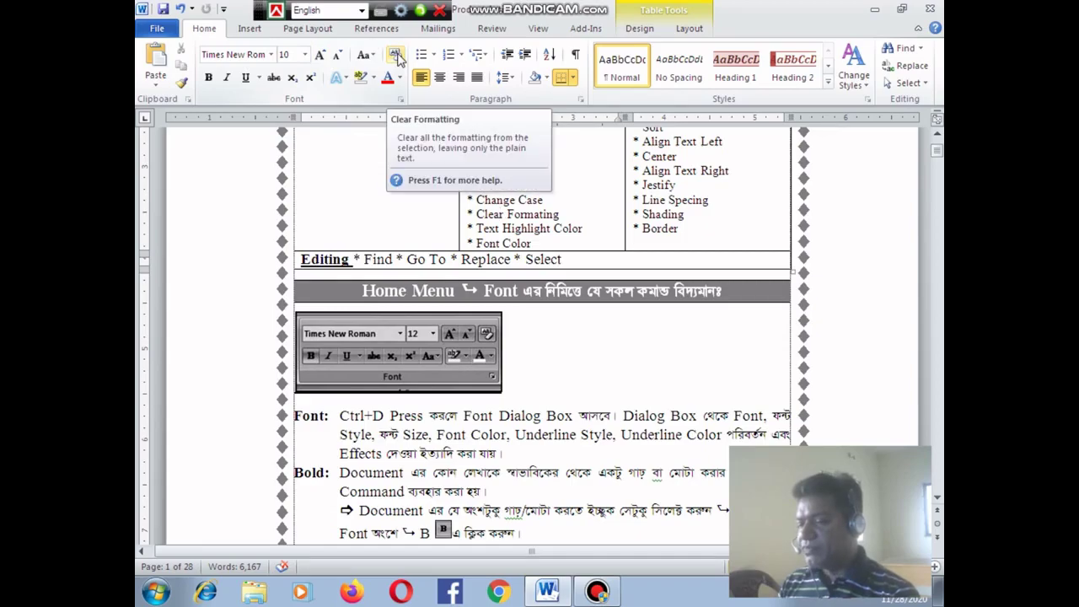
left_click(342, 417)
scroll(342, 418, "down", 2)
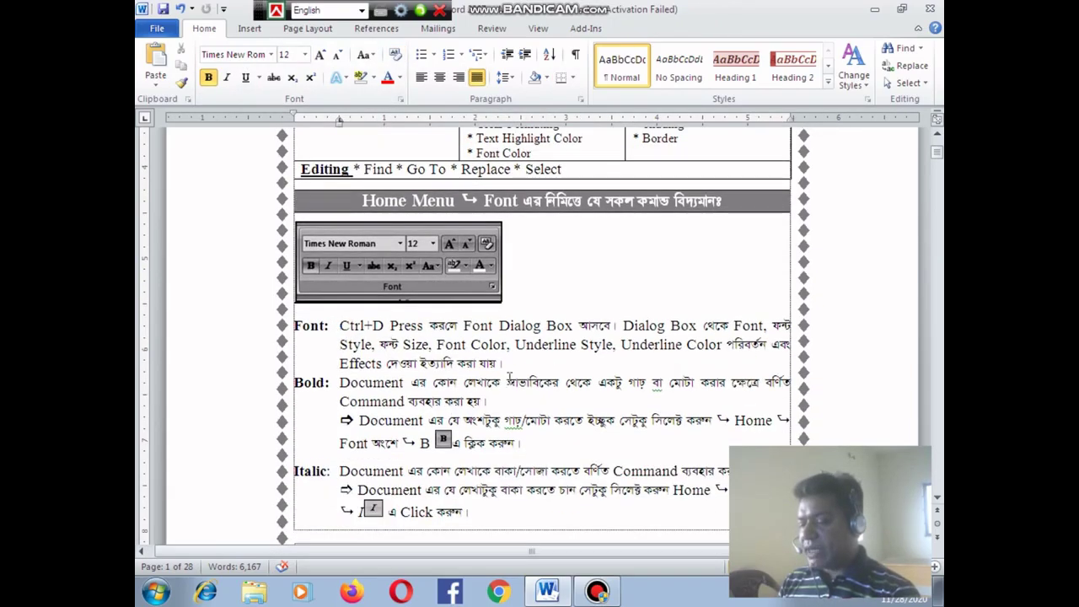
left_click_drag(296, 328, 517, 356)
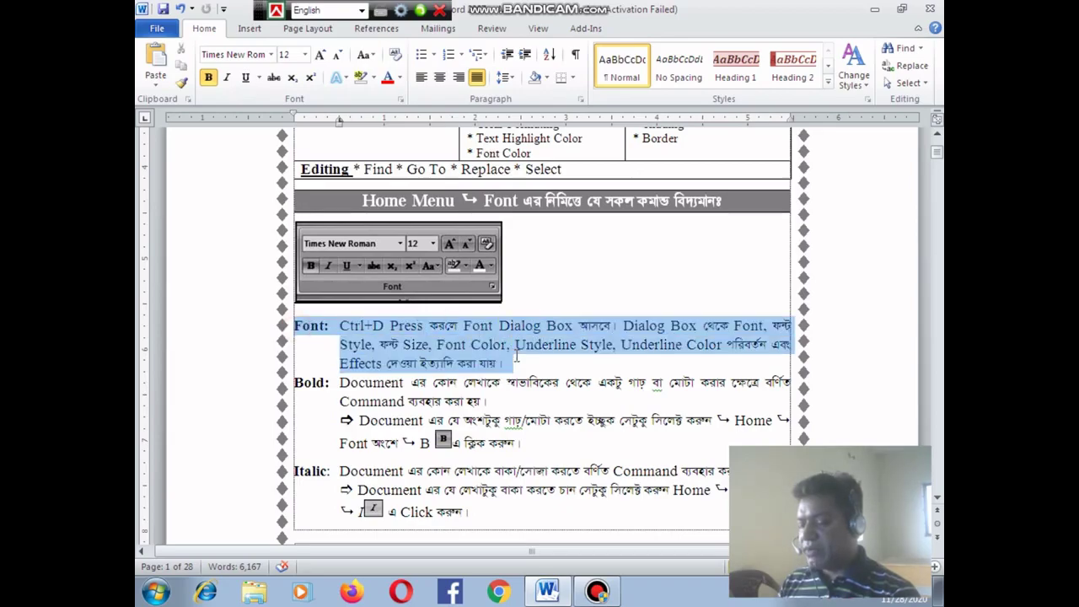
Enlarge the Font: paragraph step by step with Grow Font up to 130 pt.
left_click(321, 57)
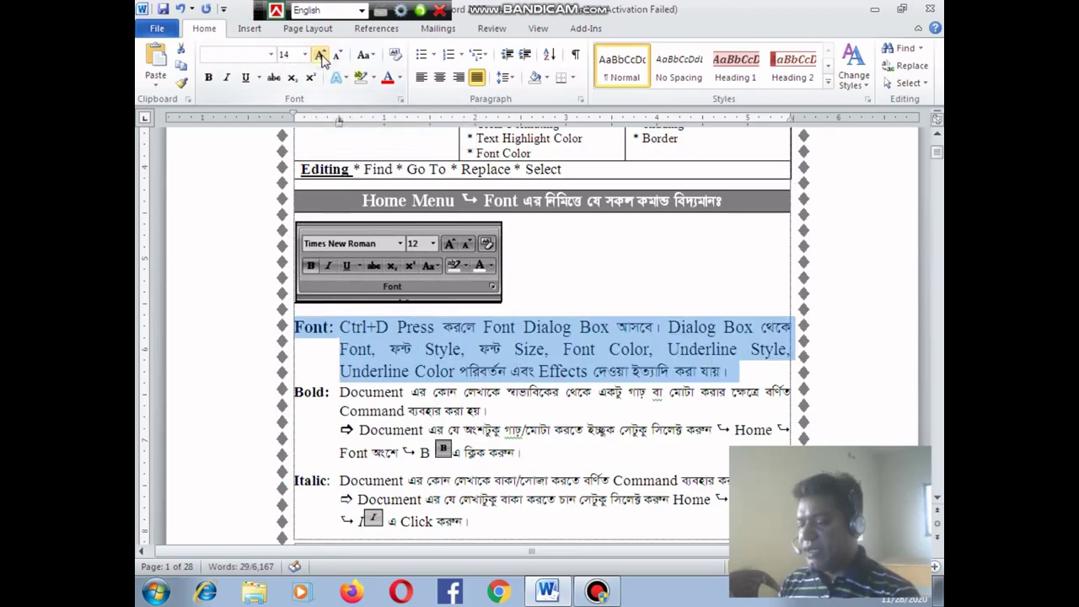
left_click(322, 57)
left_click(321, 58)
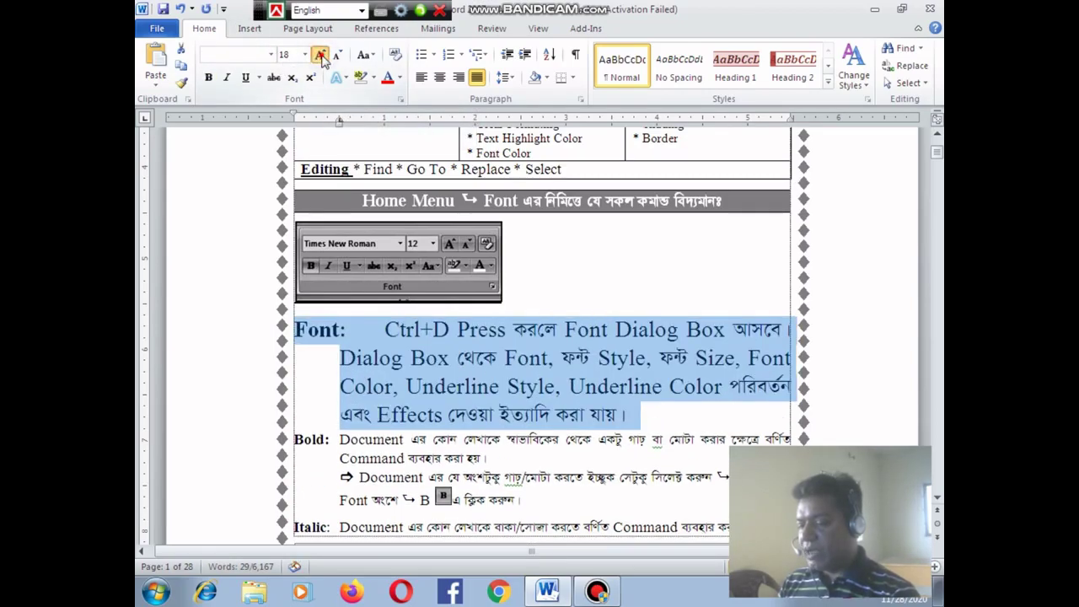
left_click(322, 57)
left_click(322, 58)
left_click(321, 58)
left_click(321, 58)
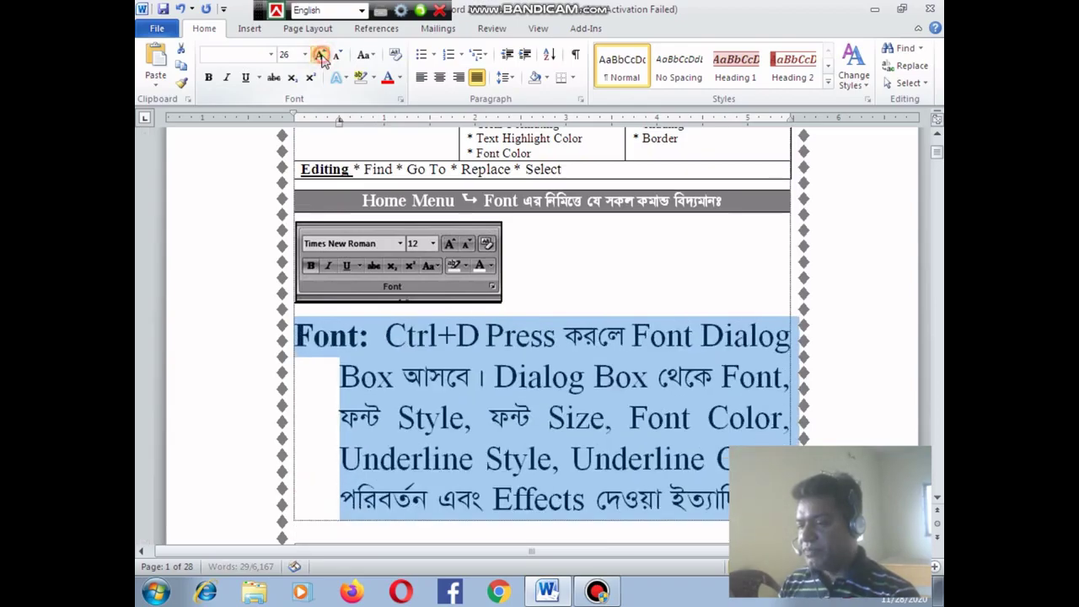
left_click(322, 57)
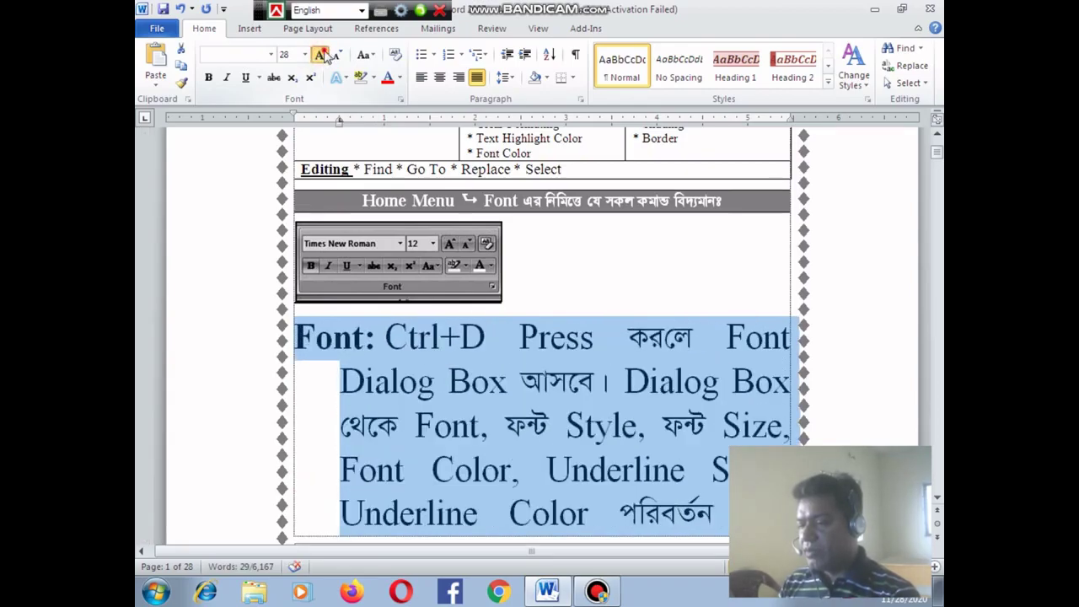
left_click(321, 57)
left_click(321, 57)
left_click(321, 58)
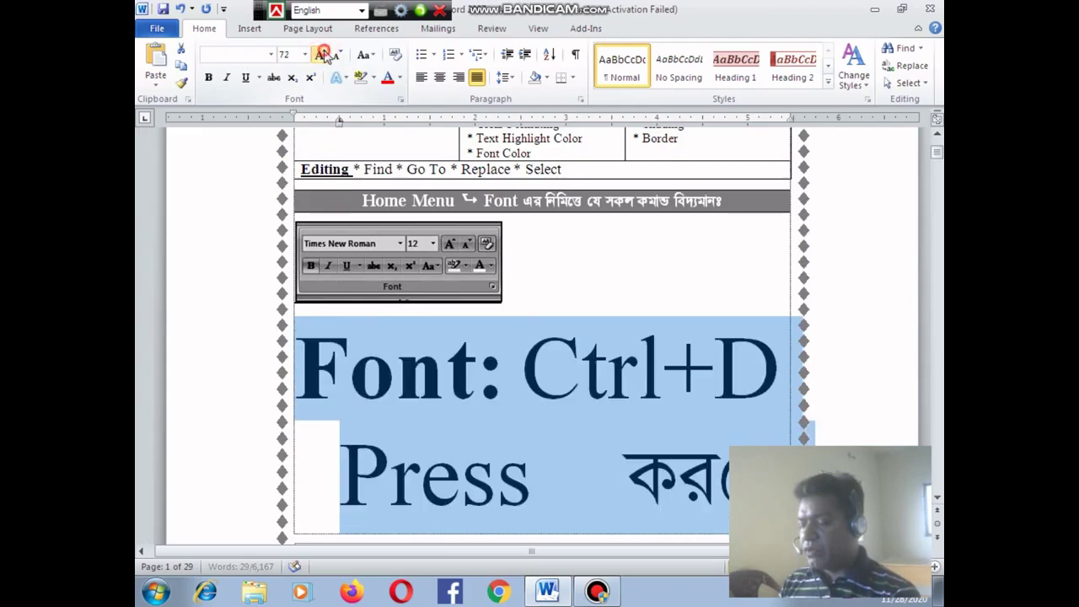
left_click(321, 57)
left_click(321, 58)
left_click(322, 57)
left_click(322, 58)
left_click(321, 57)
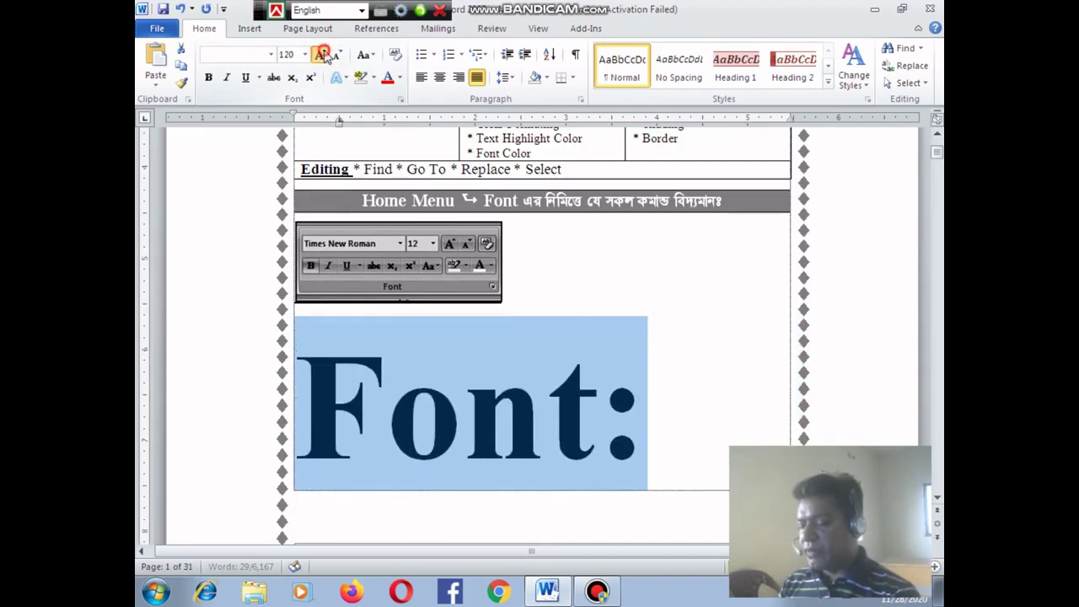
left_click(323, 55)
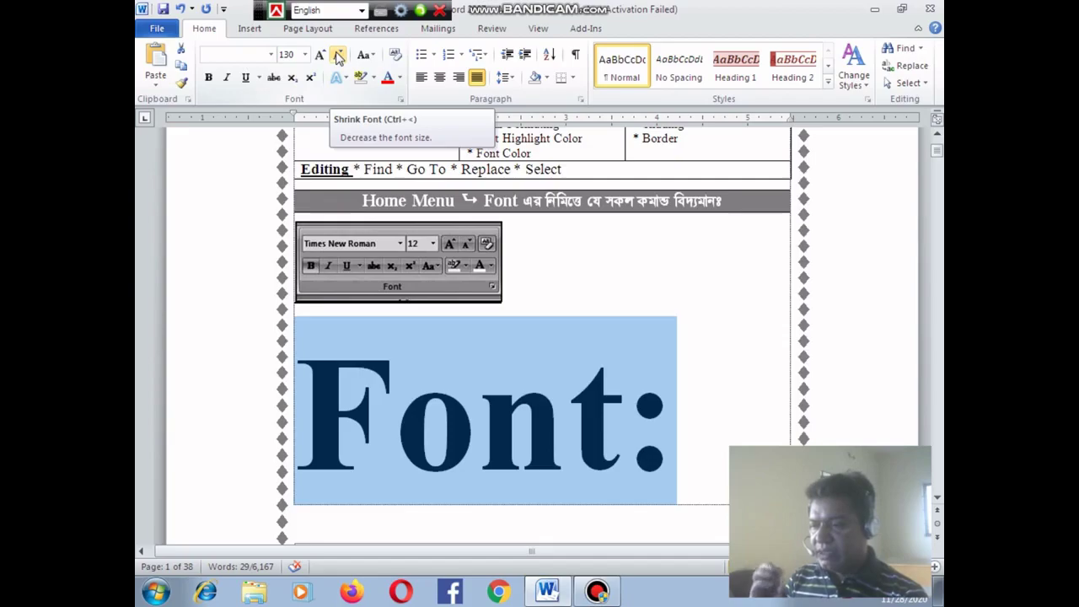
Shrink the Font: paragraph repeatedly with Shrink Font down to very small text.
left_click(337, 55)
left_click(337, 55)
left_click(337, 56)
left_click(337, 56)
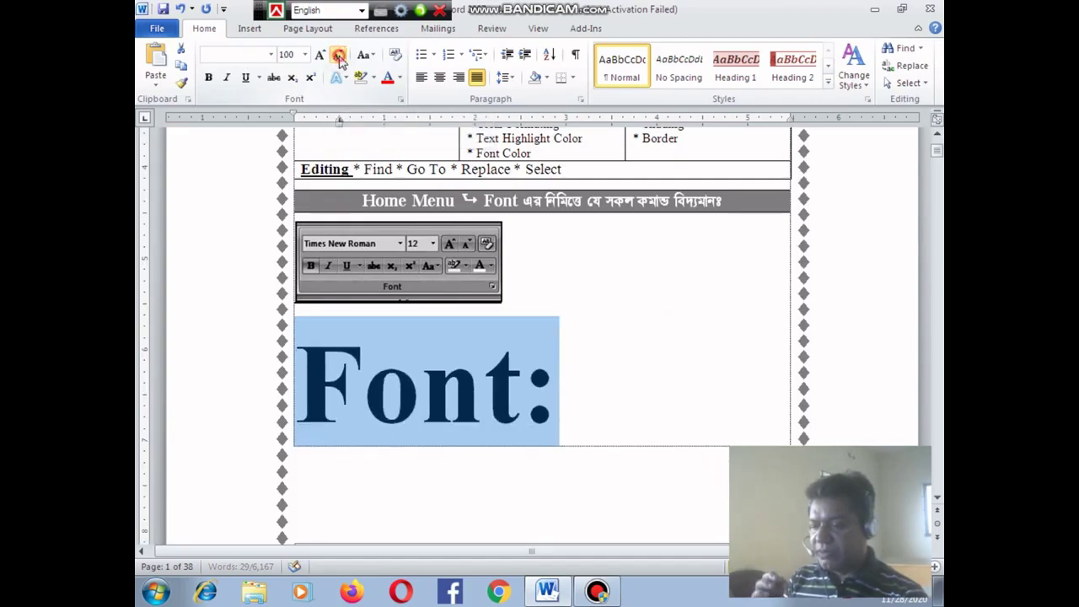
left_click(338, 56)
left_click(338, 55)
left_click(338, 56)
left_click(339, 55)
left_click(338, 56)
left_click(338, 56)
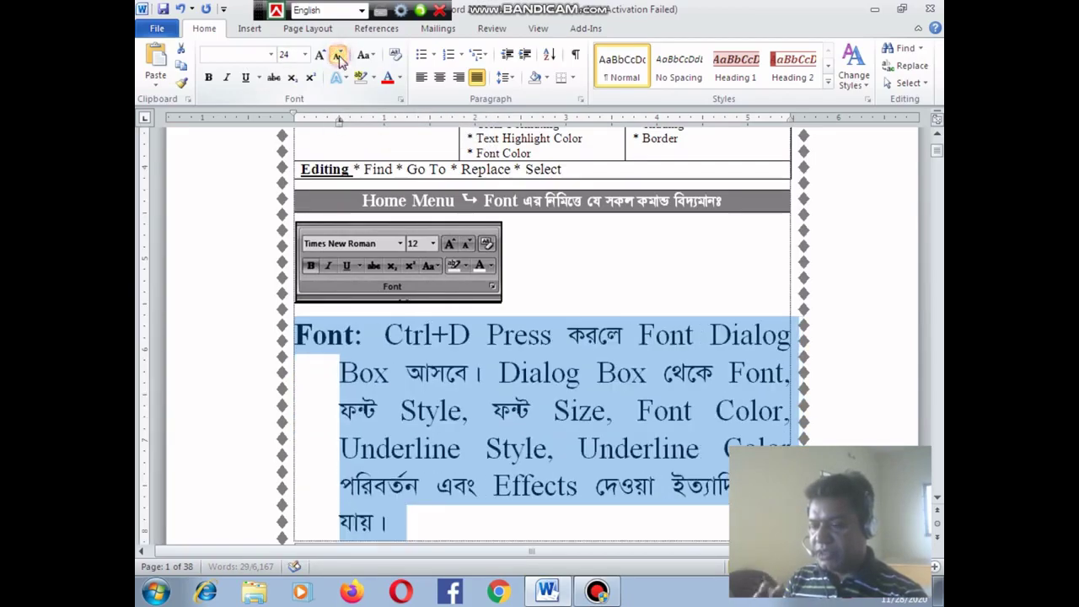
left_click(338, 55)
left_click(338, 55)
left_click(339, 56)
left_click(338, 55)
left_click(338, 56)
left_click(339, 56)
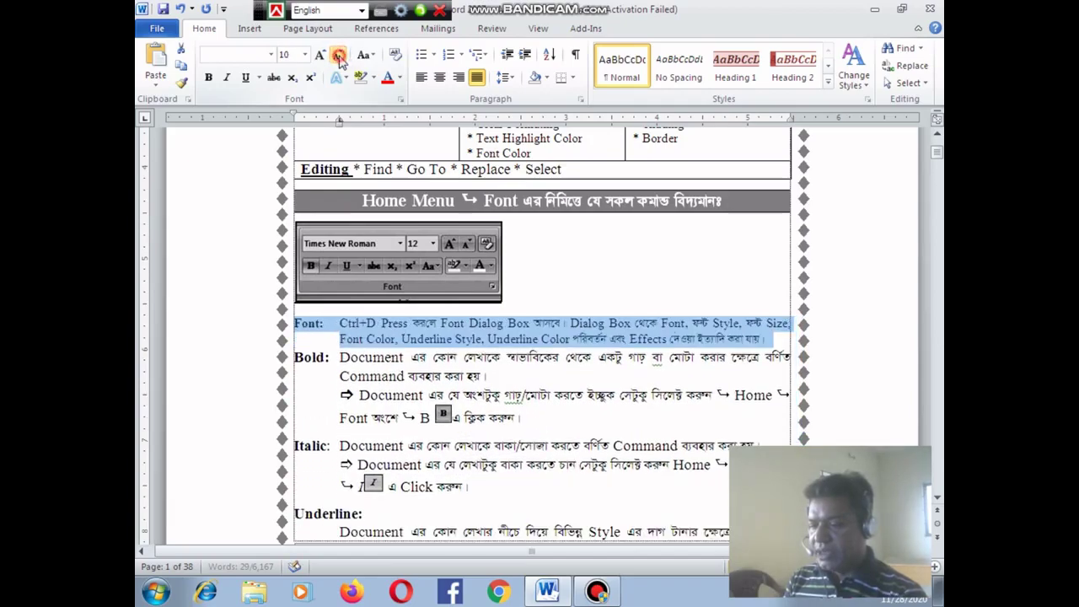
left_click(338, 55)
left_click(338, 55)
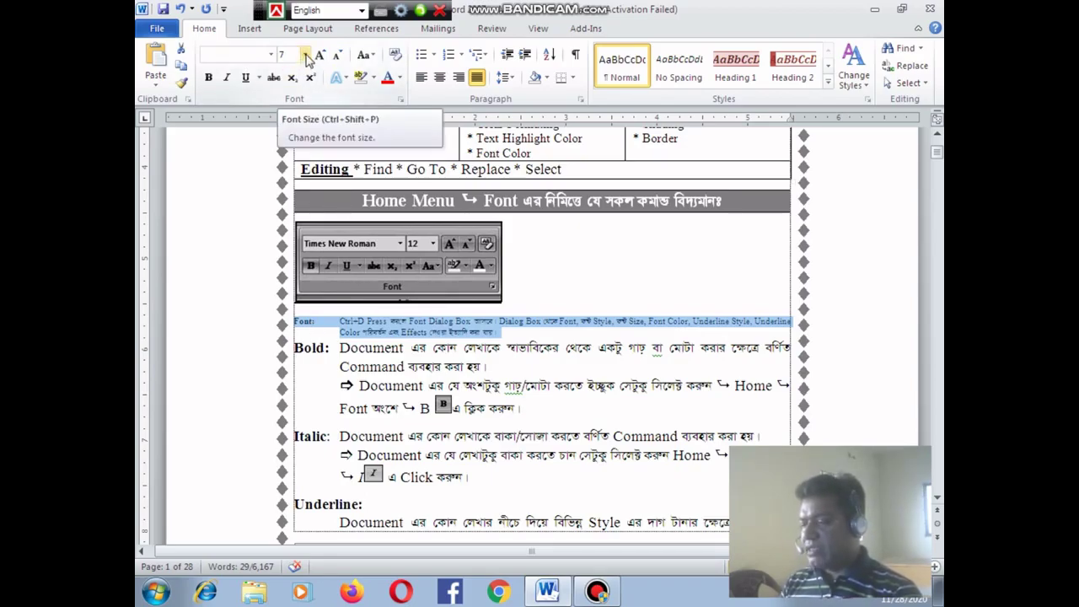
Set the Font: paragraph to 14 pt and preview the Change Case options without applying one.
left_click(306, 55)
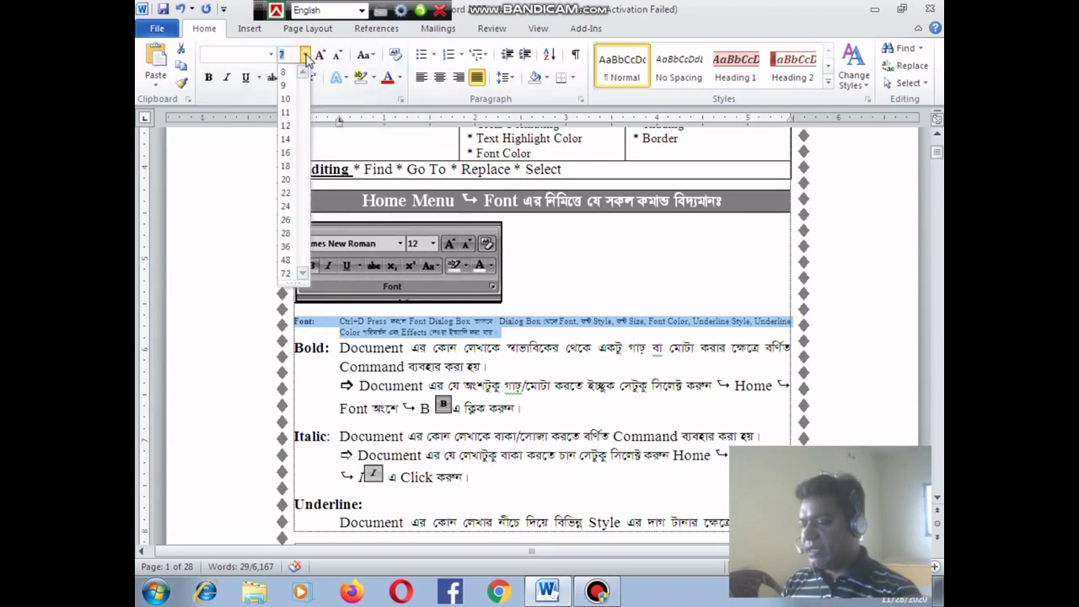
left_click(284, 139)
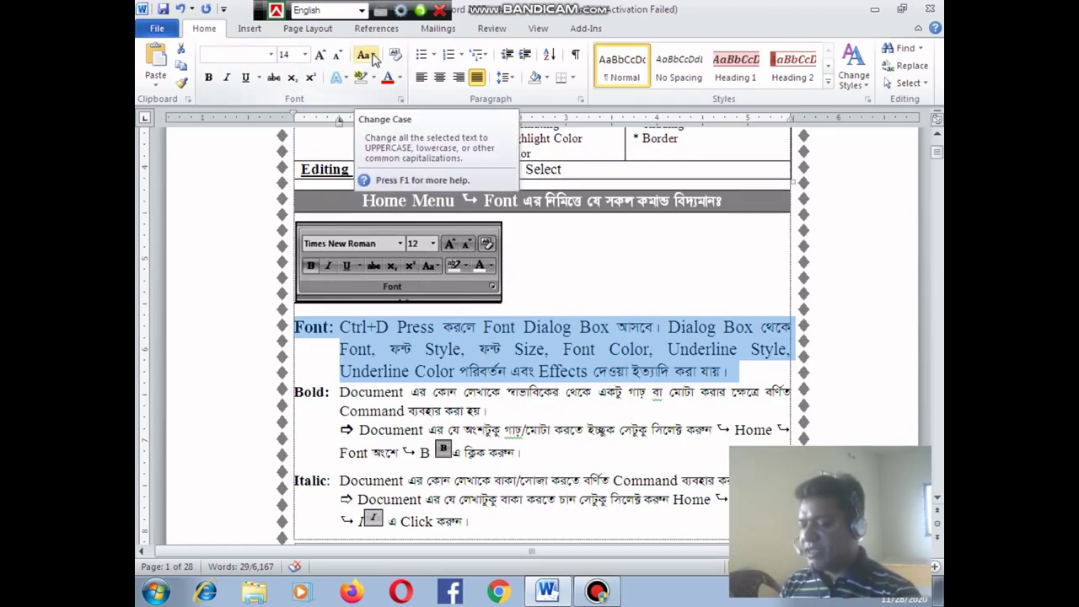
left_click(376, 56)
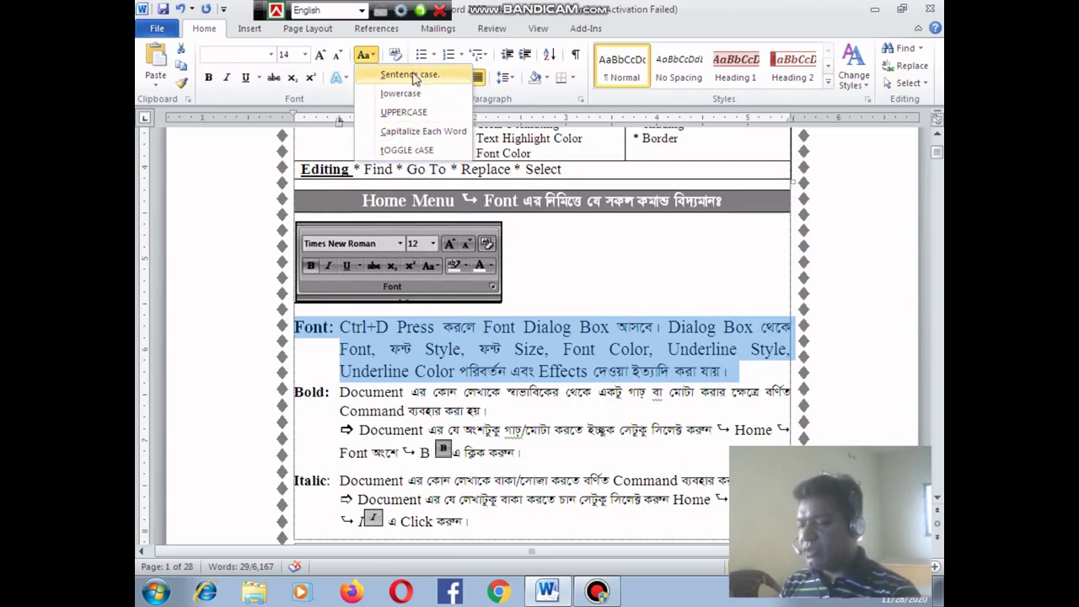
left_click(553, 311)
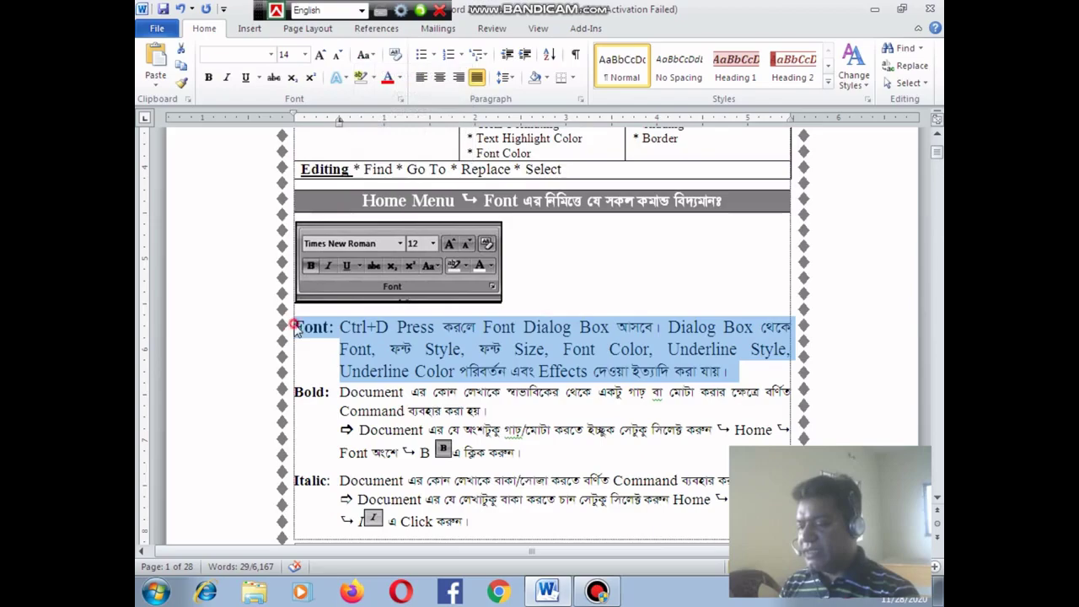
Type 'The quick brown fox jumps over the lazy dogs.' on a new line above Font: and select it.
left_click(295, 328)
key("Return")
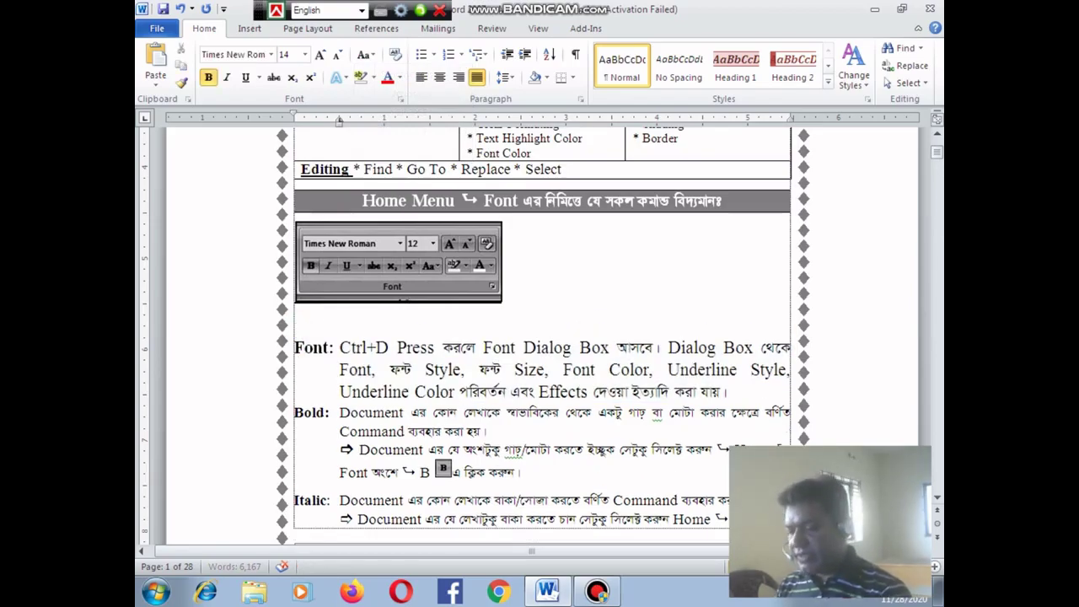
key("Return")
key("Return")
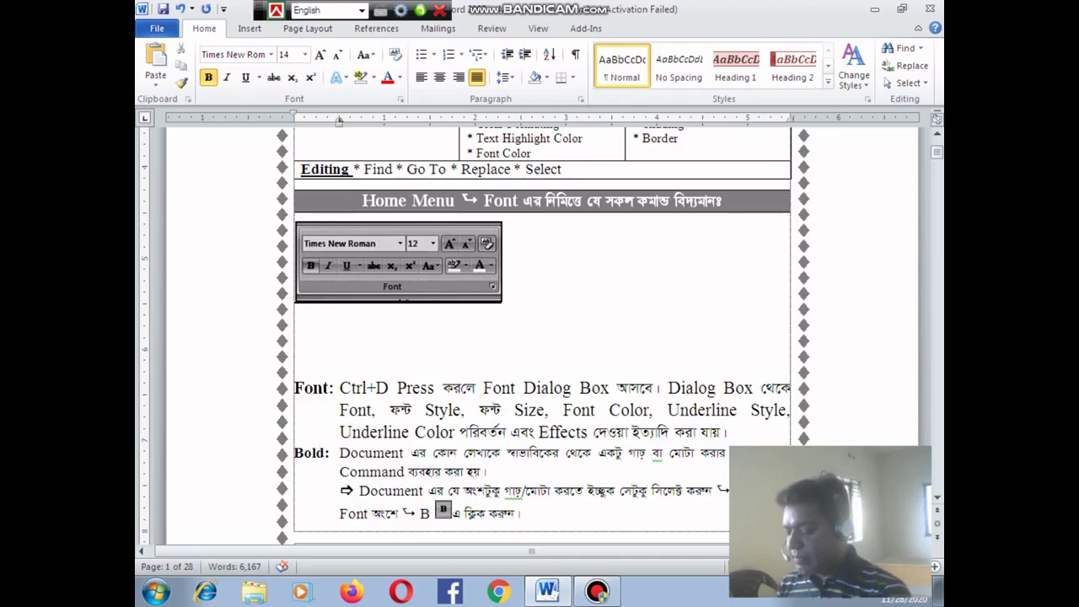
type("T")
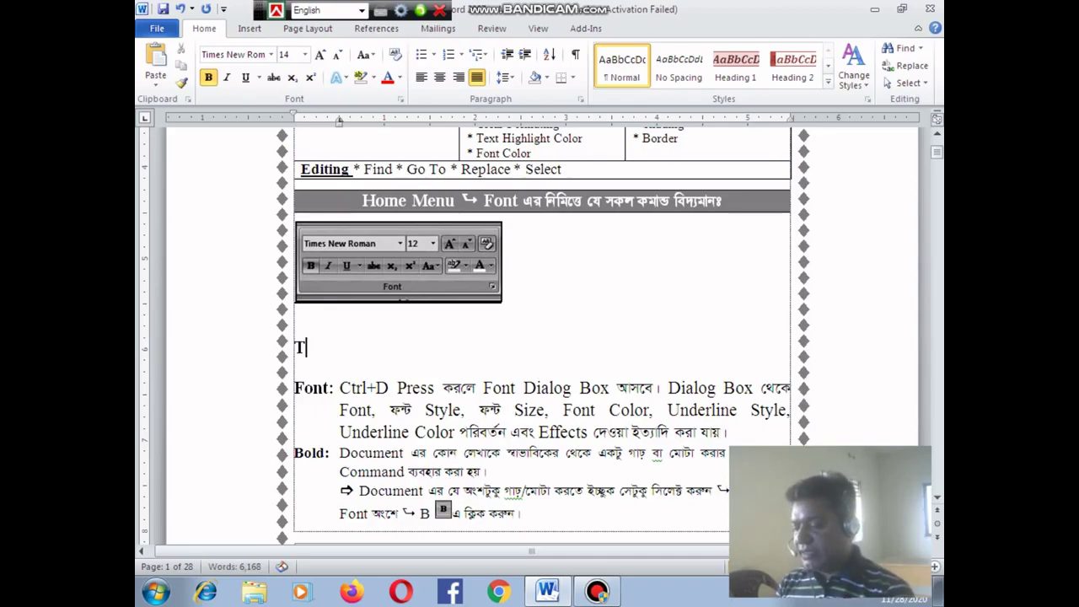
type("he quick")
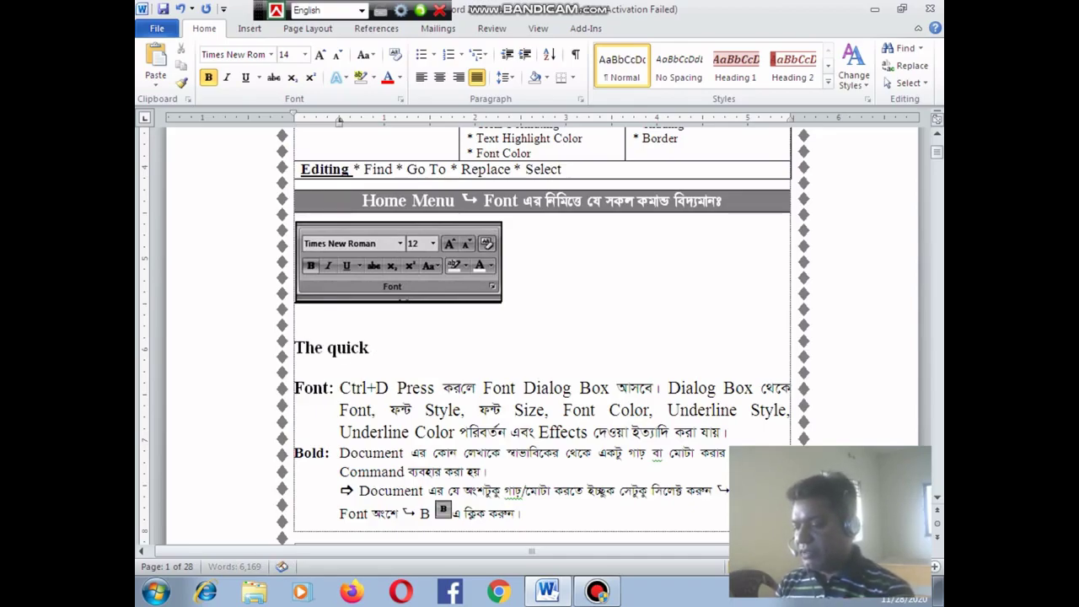
type(" brown fox jumps over t")
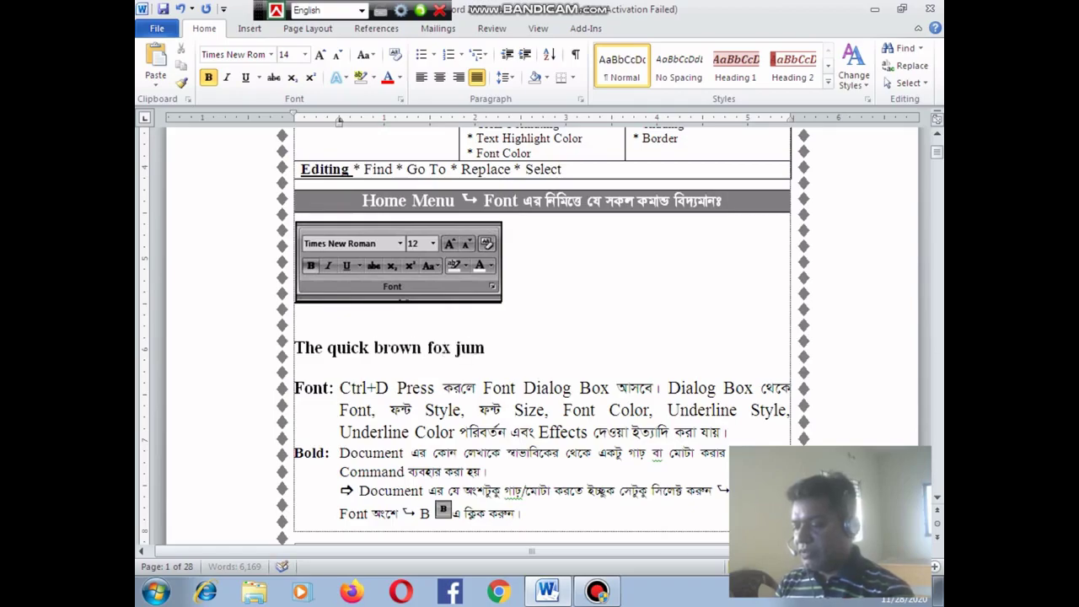
type("he")
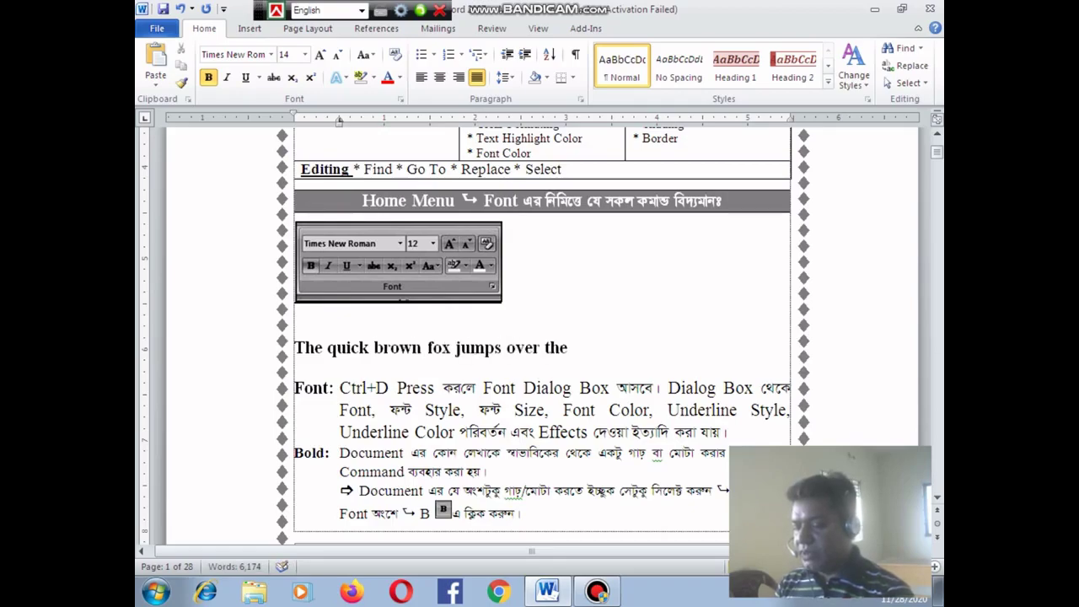
type(" lazy dogs.")
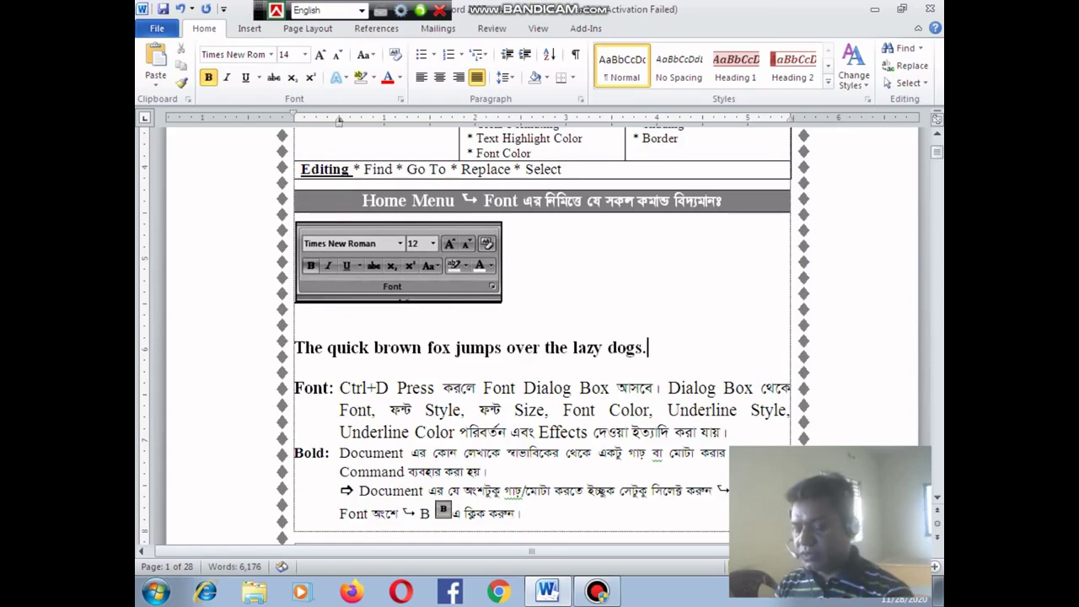
key("Return")
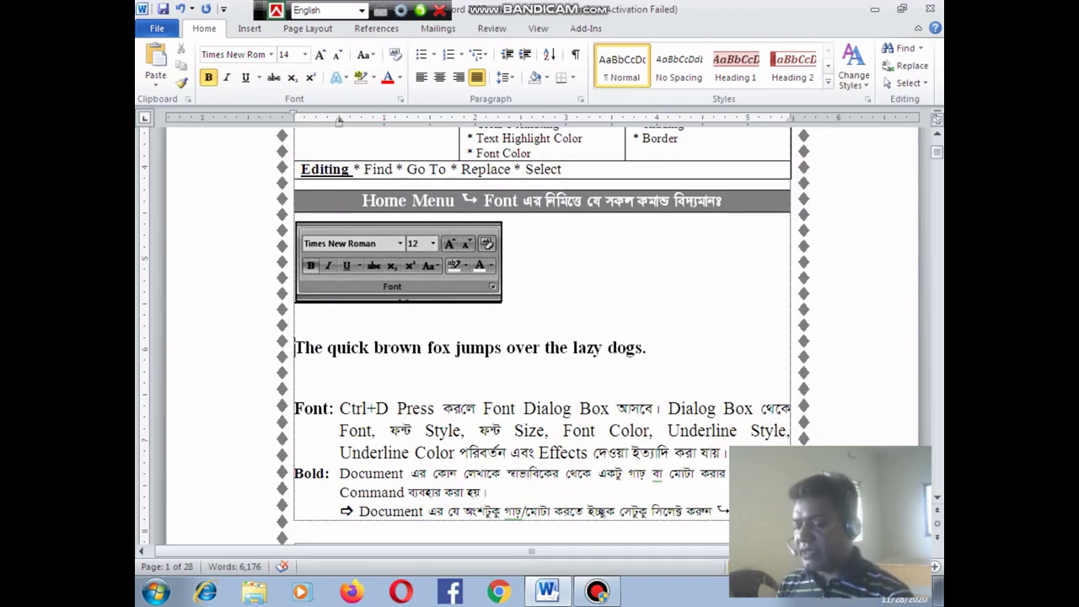
key("shift+End")
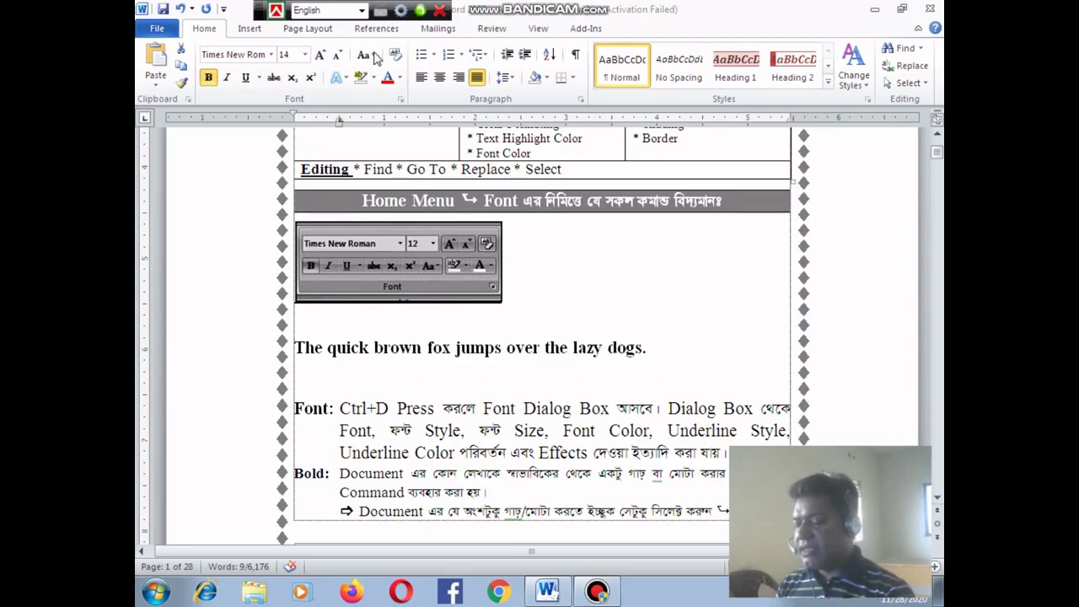
Change the sentence's case to UPPERCASE, then Sentence case, then lowercase.
left_click(368, 55)
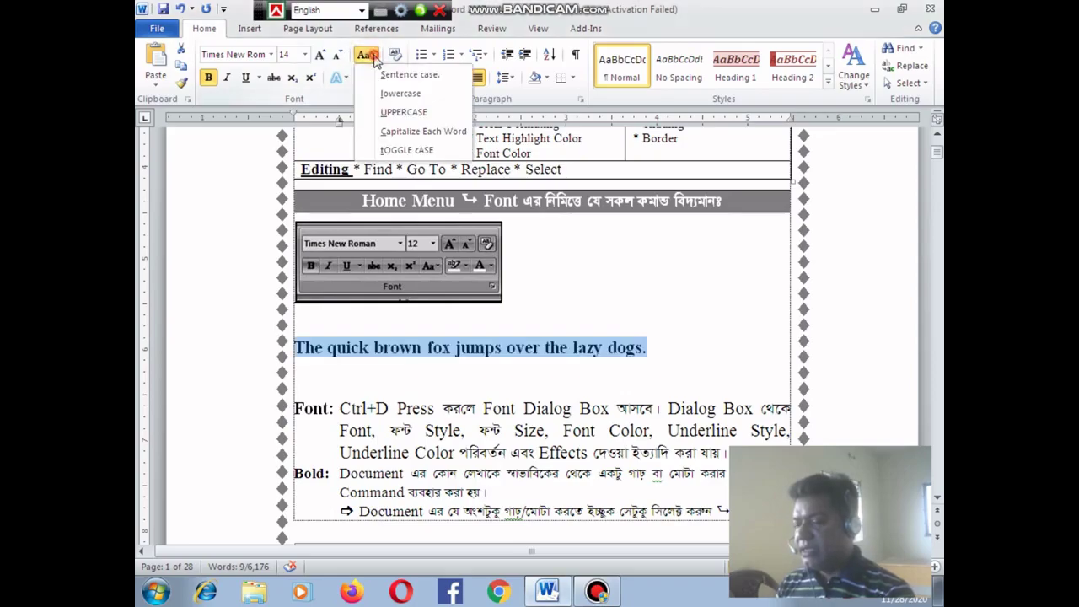
left_click(395, 111)
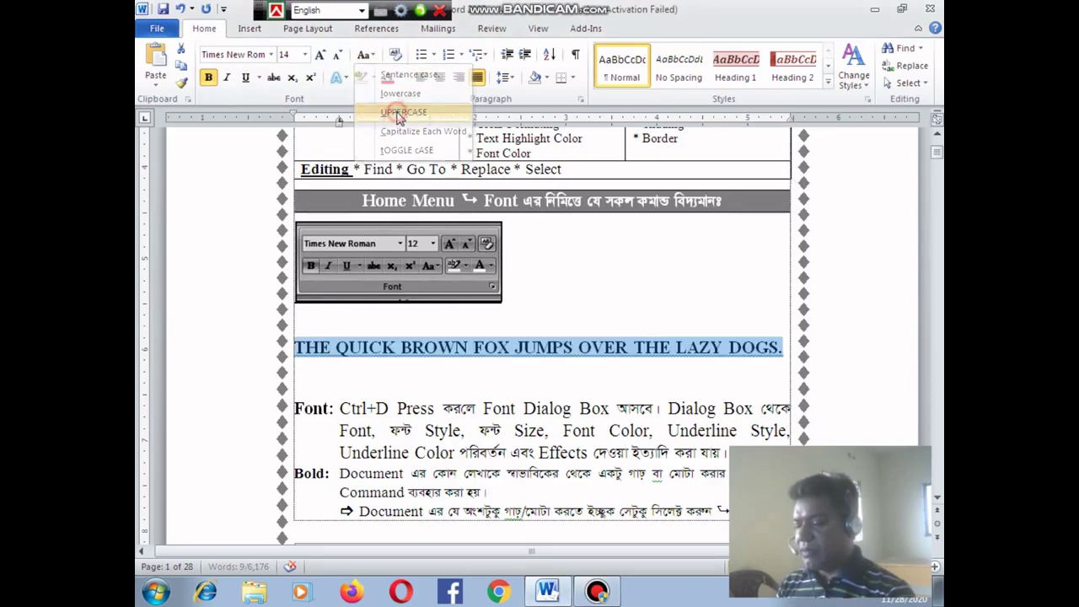
left_click(755, 347)
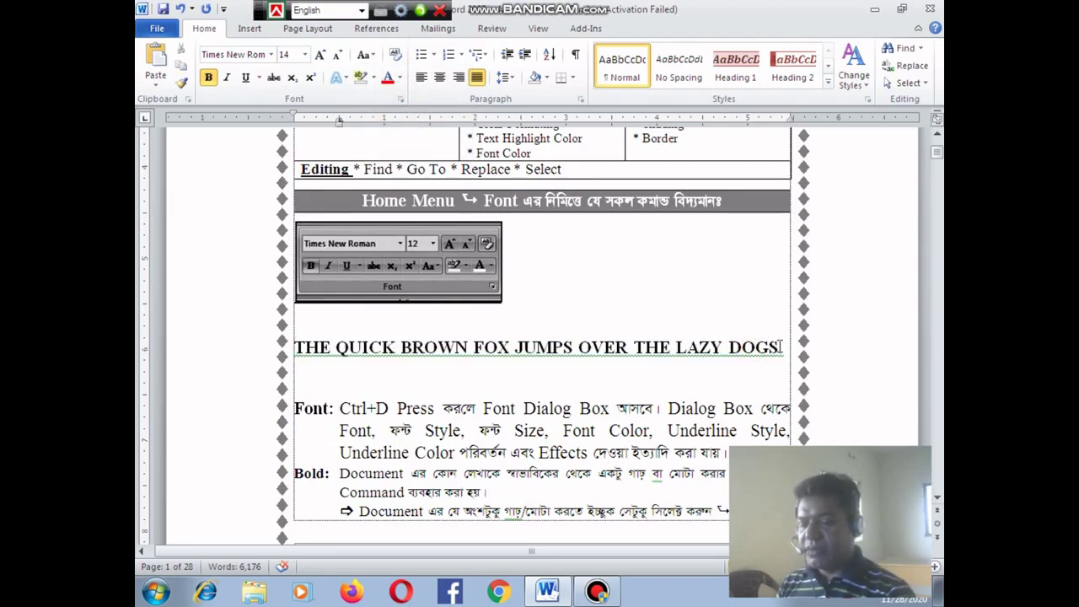
left_click(289, 349)
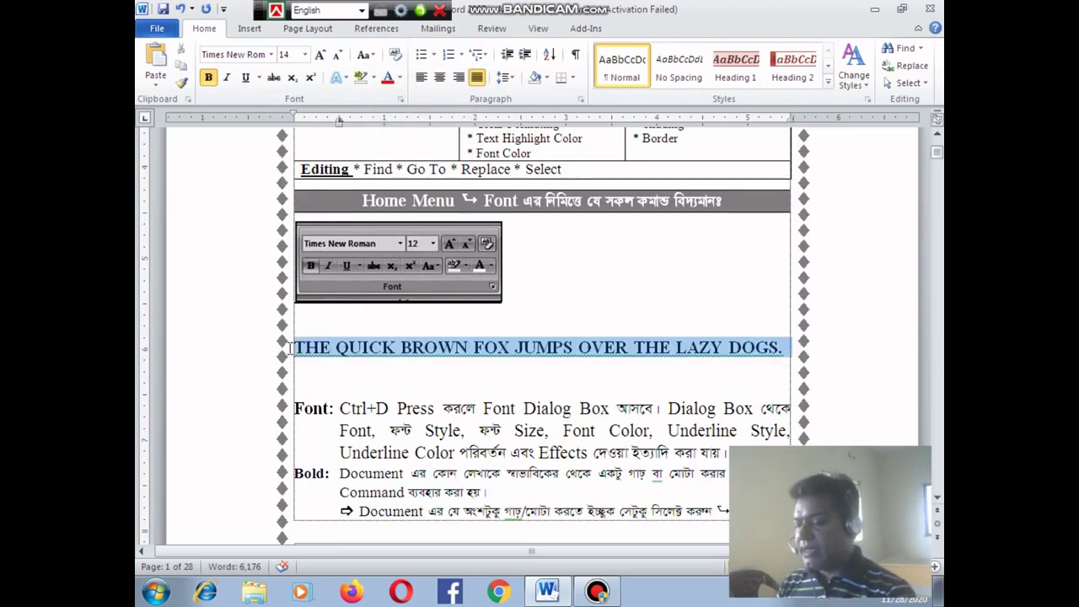
left_click(371, 57)
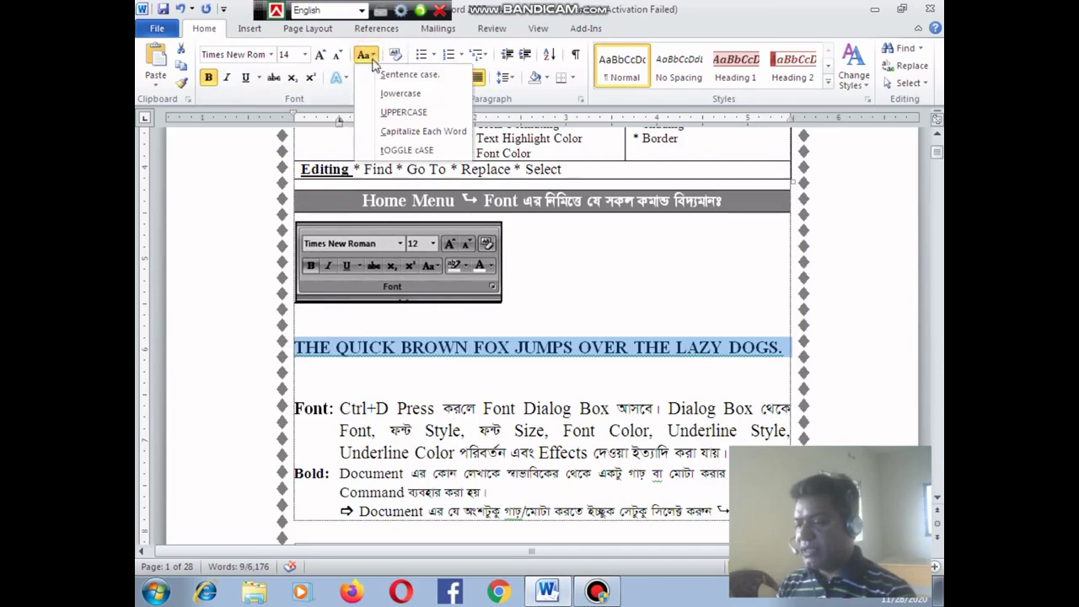
left_click(404, 75)
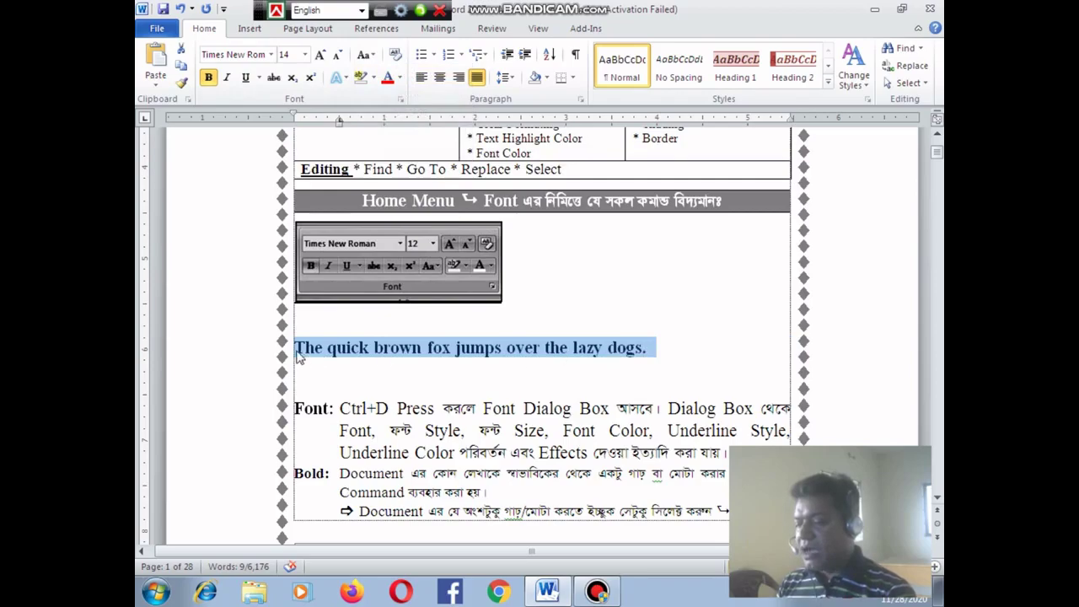
left_click(371, 56)
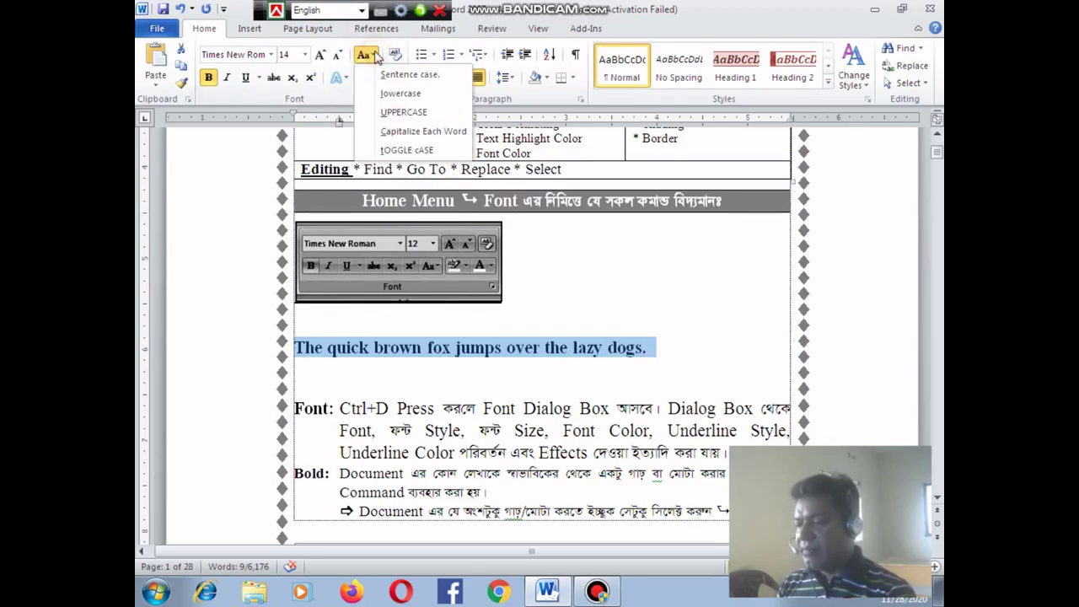
left_click(393, 97)
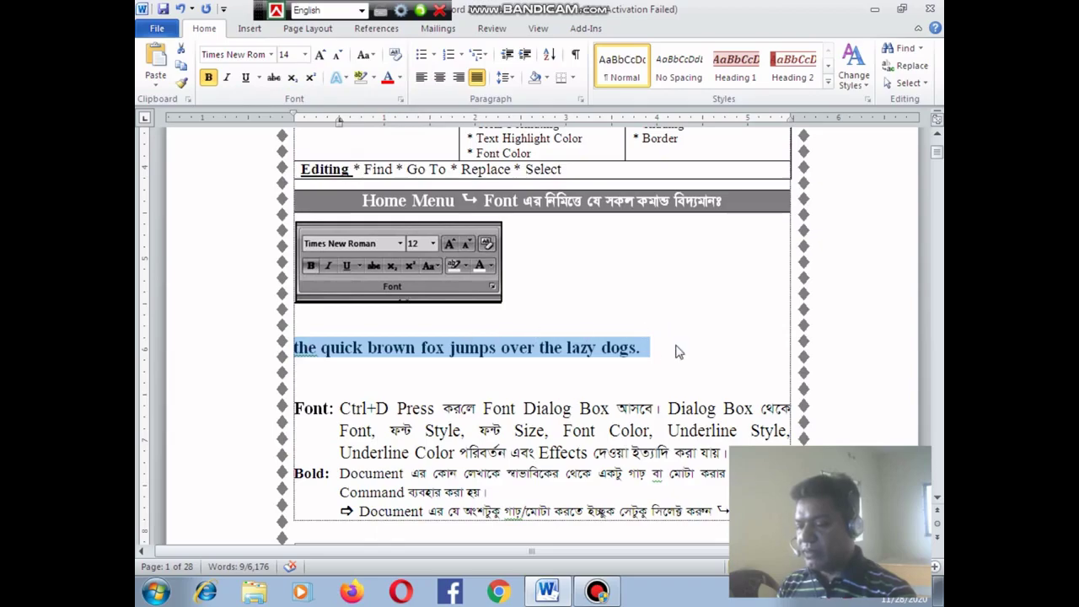
Apply Capitalize Each Word, then tOGGLE cASE, and reselect the sentence.
left_click(371, 56)
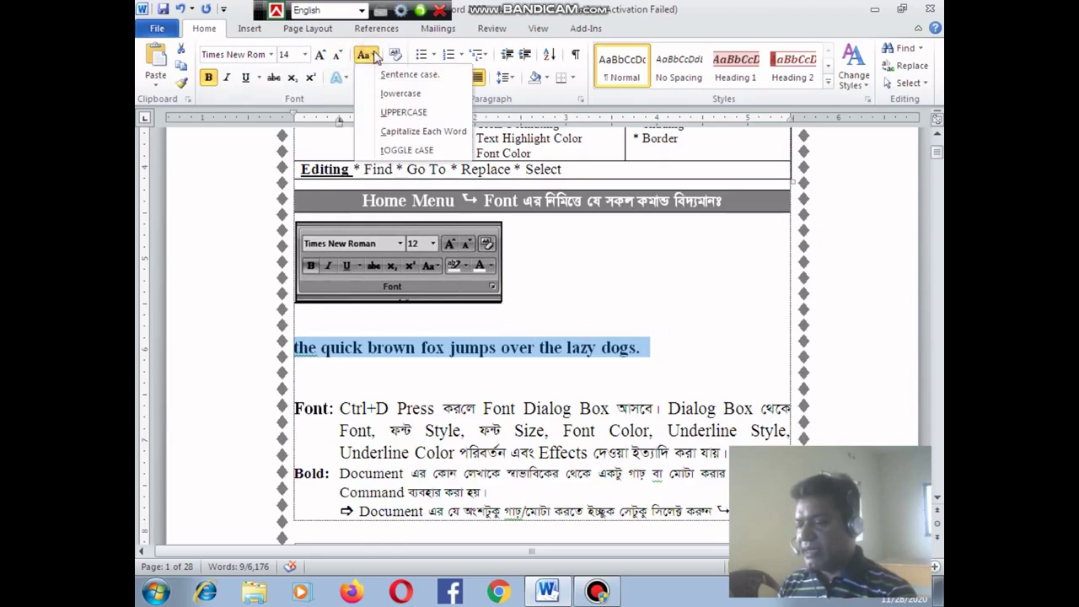
left_click(416, 135)
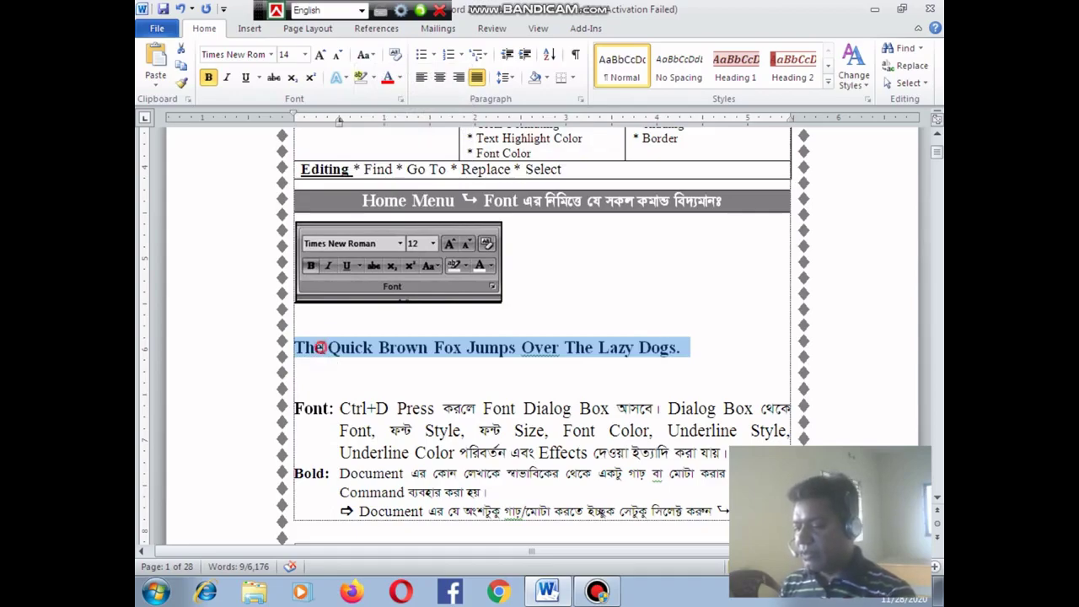
left_click(325, 348)
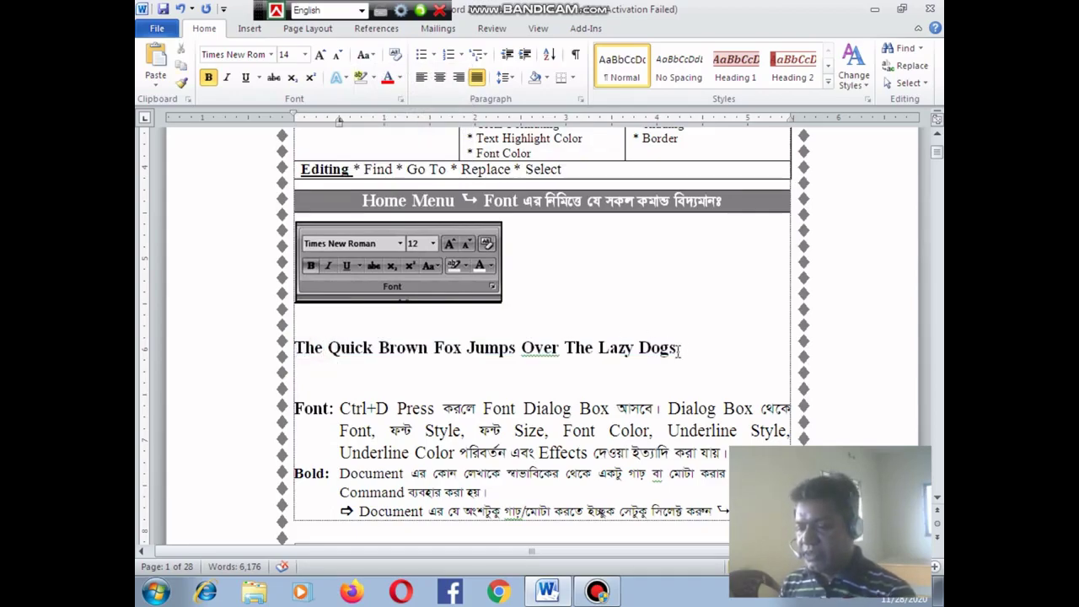
left_click_drag(685, 350, 306, 354)
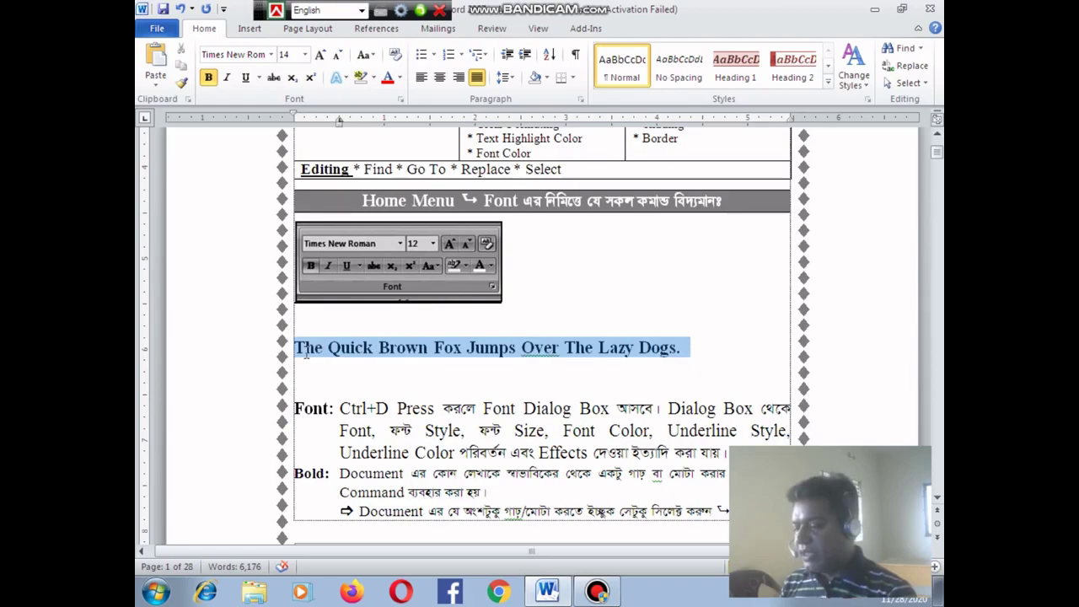
left_click(364, 55)
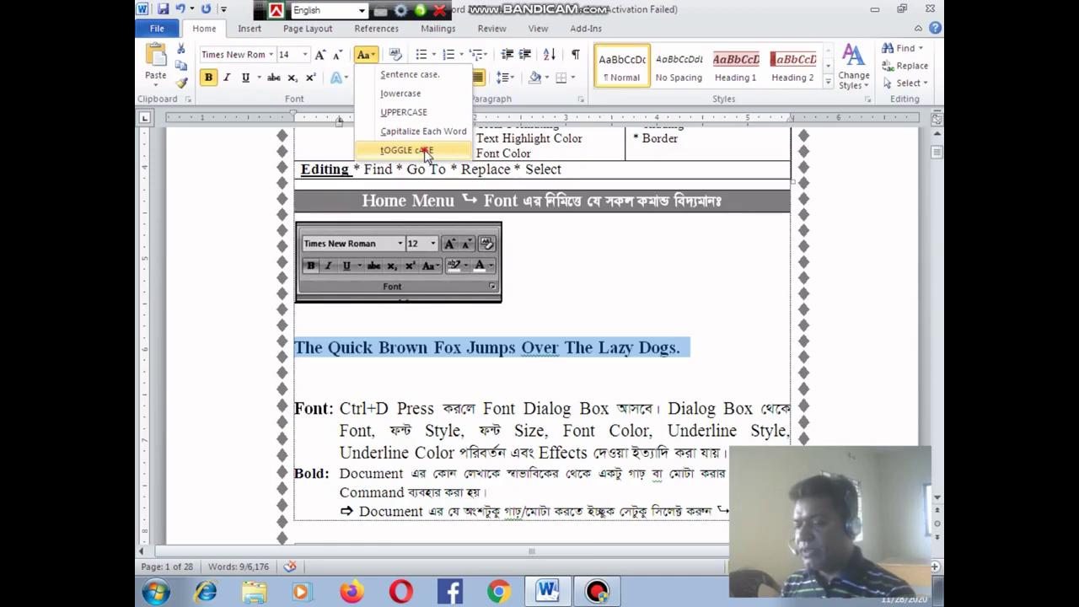
left_click(427, 152)
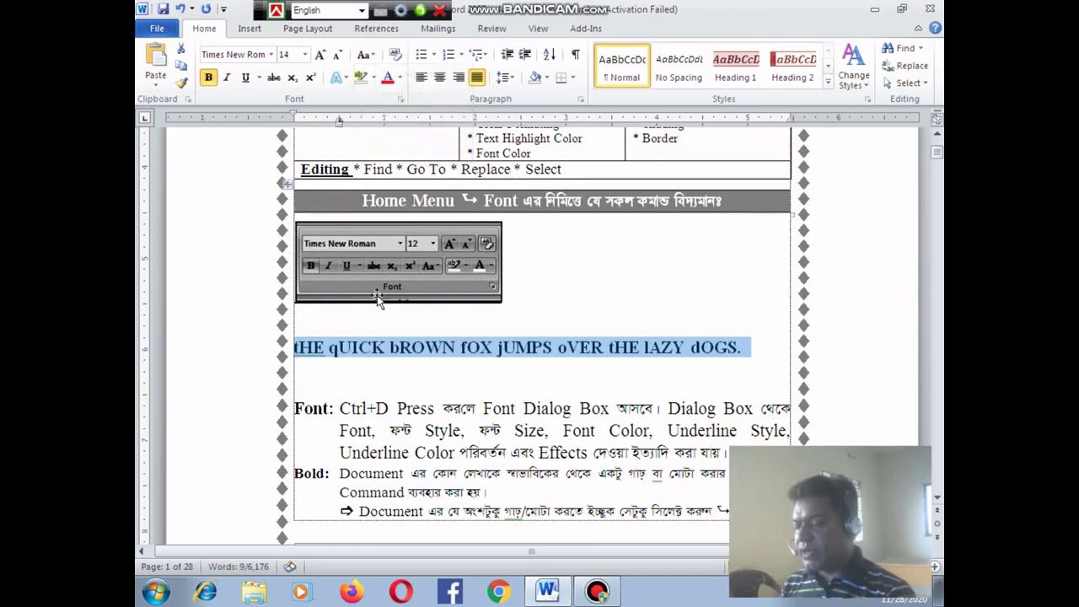
left_click(331, 359)
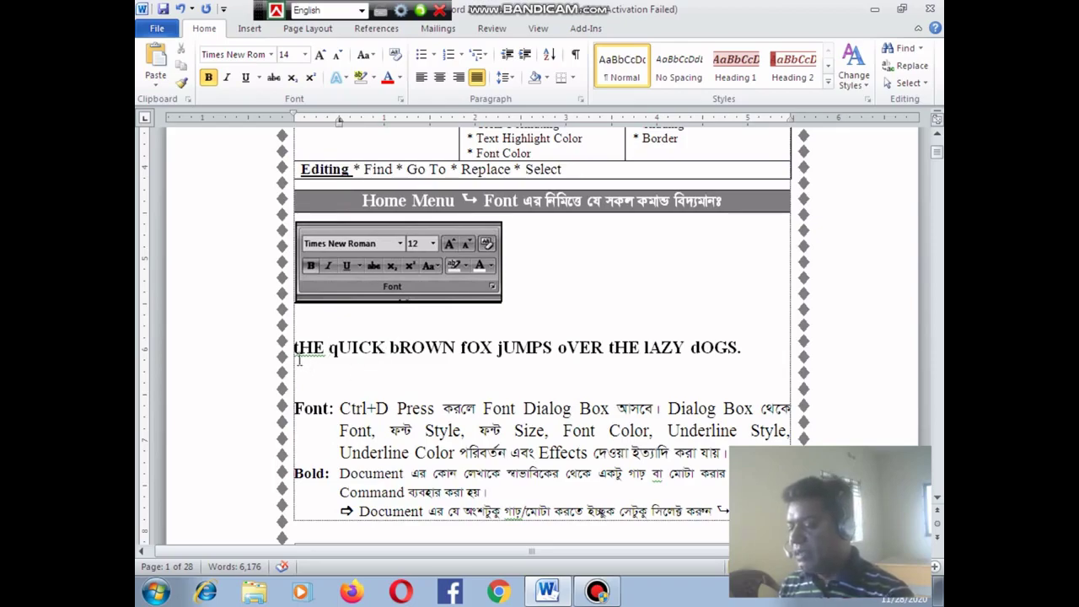
left_click_drag(294, 347, 744, 349)
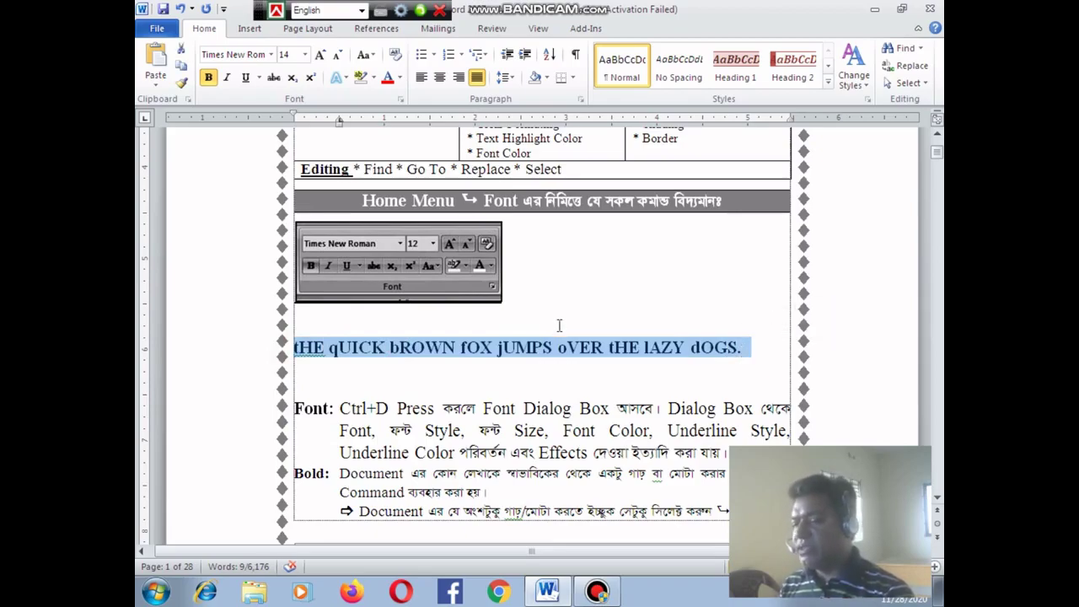
scroll(559, 325, "up", 2)
Select the Clear Formating entry in the command table.
left_click(506, 171)
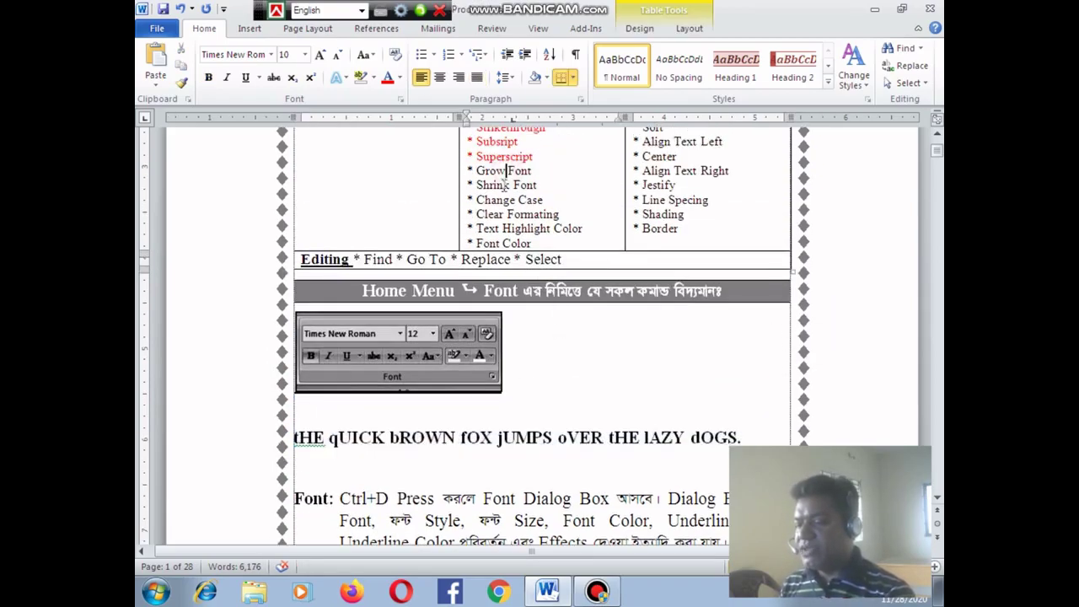
left_click(495, 215)
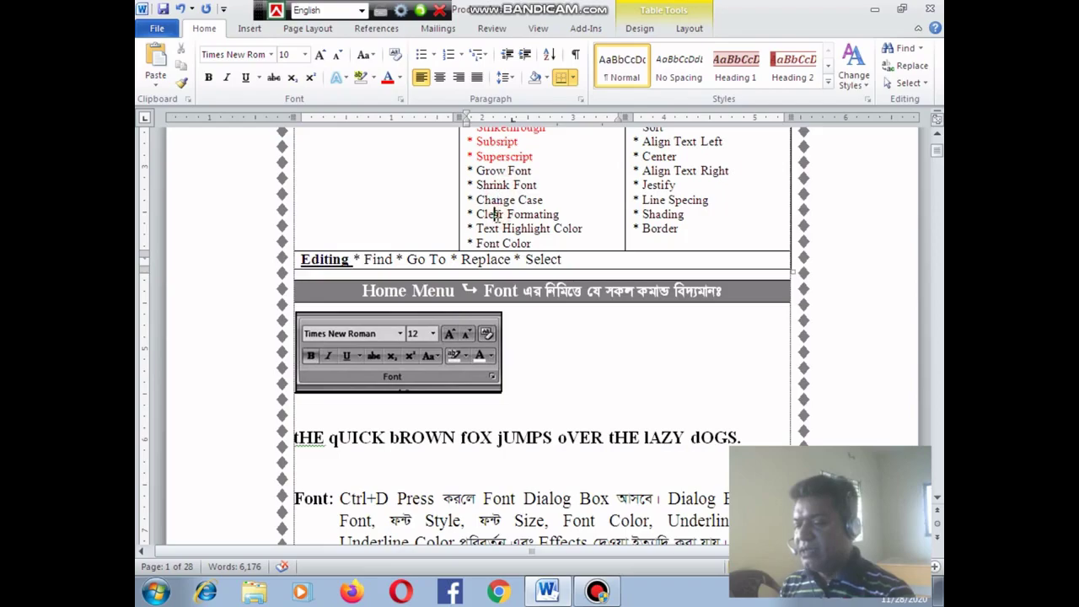
left_click_drag(477, 214, 555, 216)
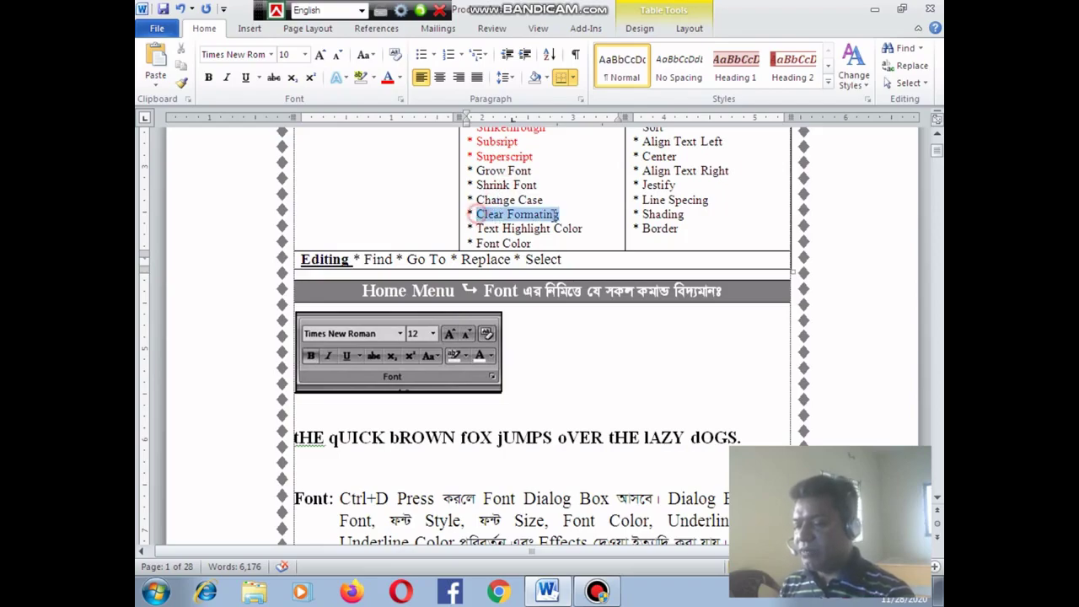
left_click(466, 437)
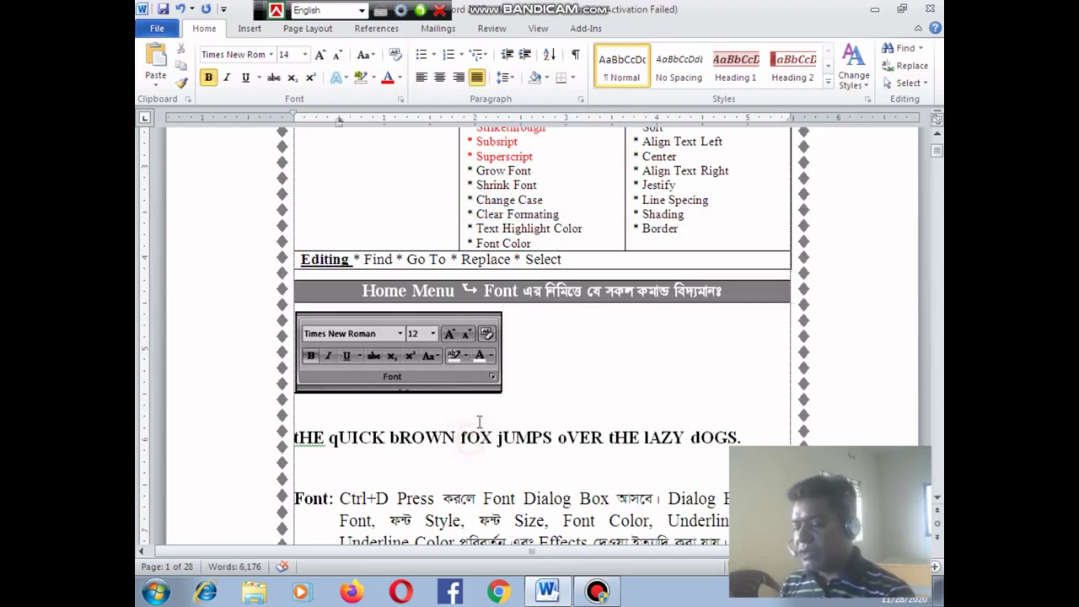
scroll(363, 377, "down", 2)
Convert the sample sentence to Sentence case and reselect it.
left_click_drag(294, 346, 748, 347)
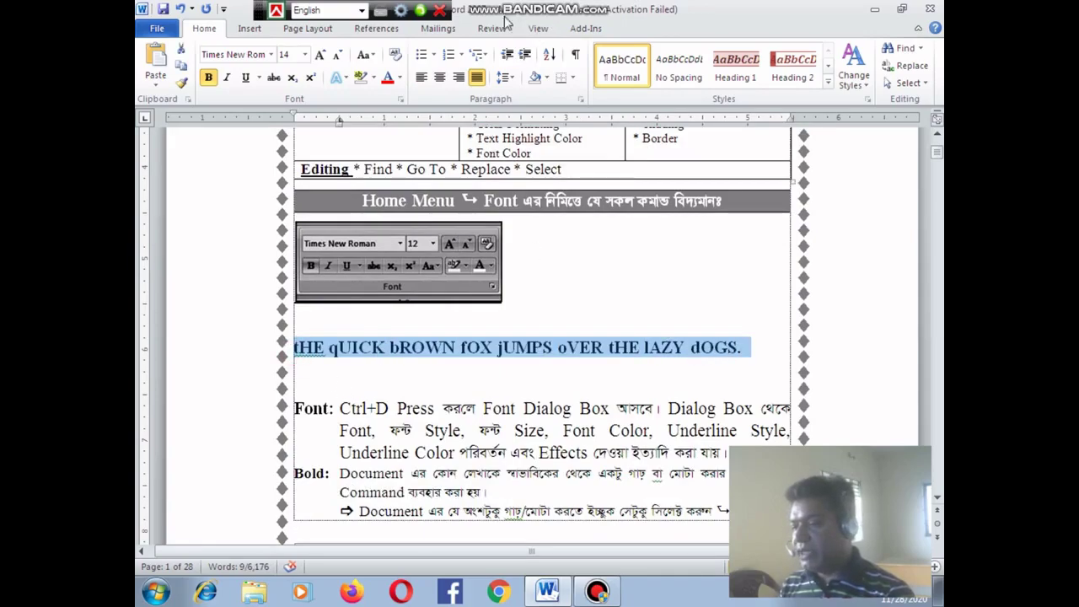
left_click(365, 54)
left_click(408, 74)
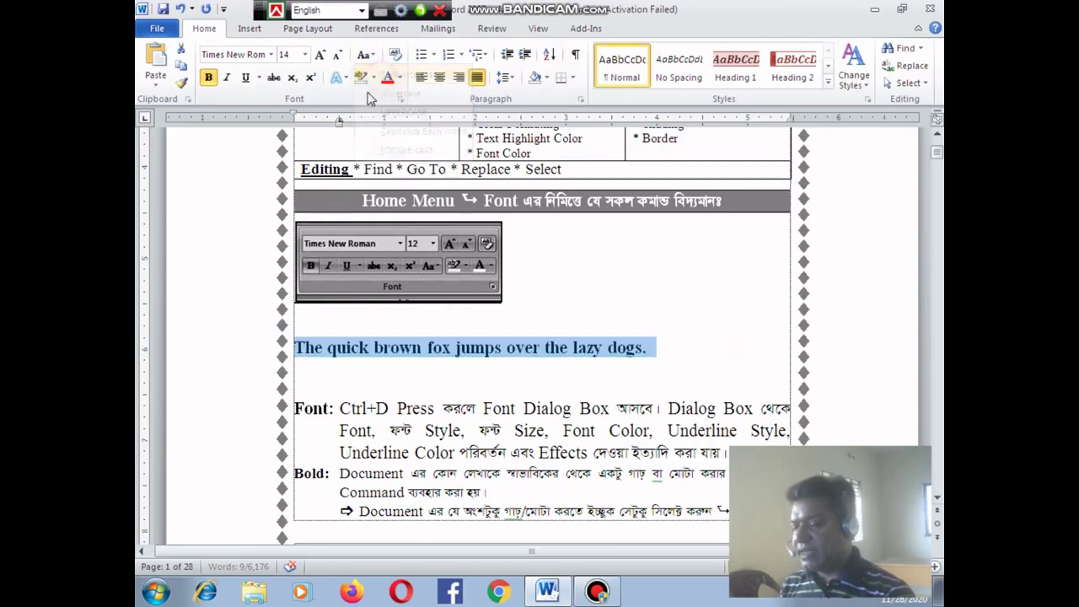
left_click(413, 352)
left_click_drag(288, 349, 647, 349)
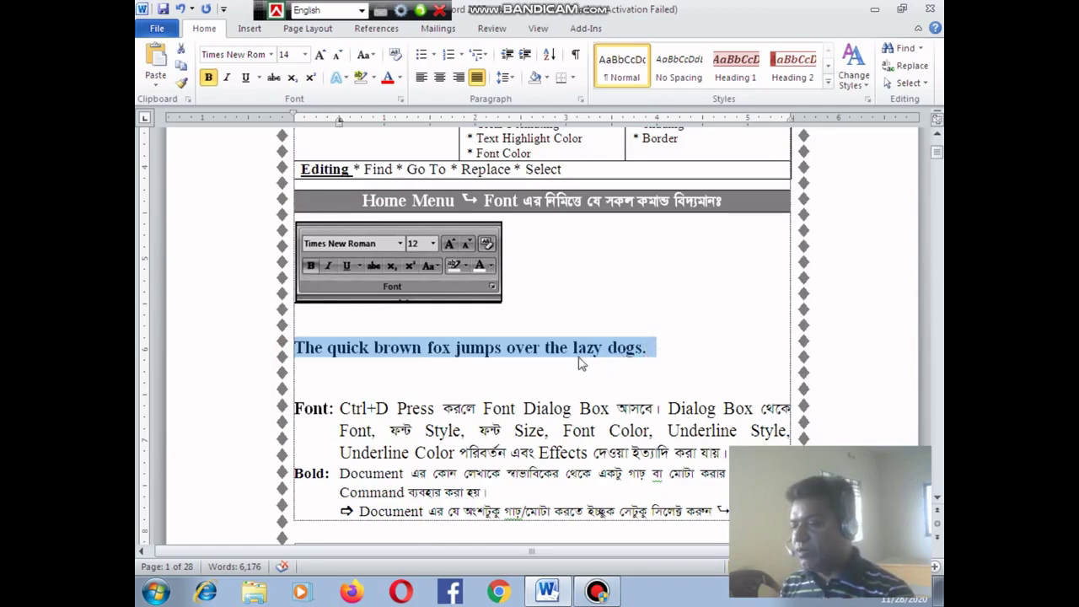
Make the sample sentence bold, italic, underlined with the second underline style, and red.
left_click(209, 77)
left_click(226, 77)
left_click(246, 78)
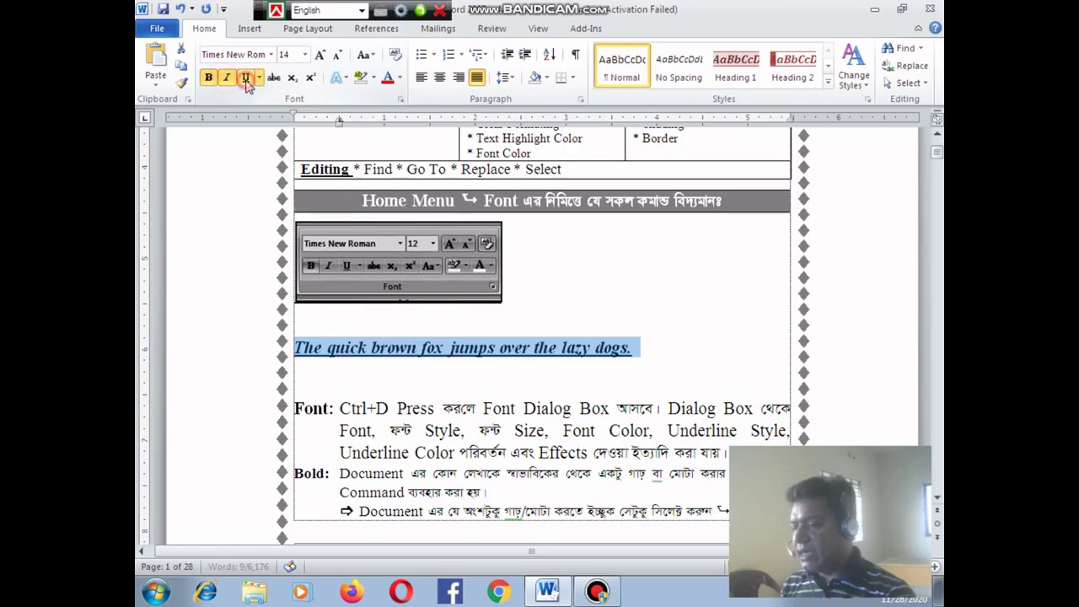
left_click(259, 78)
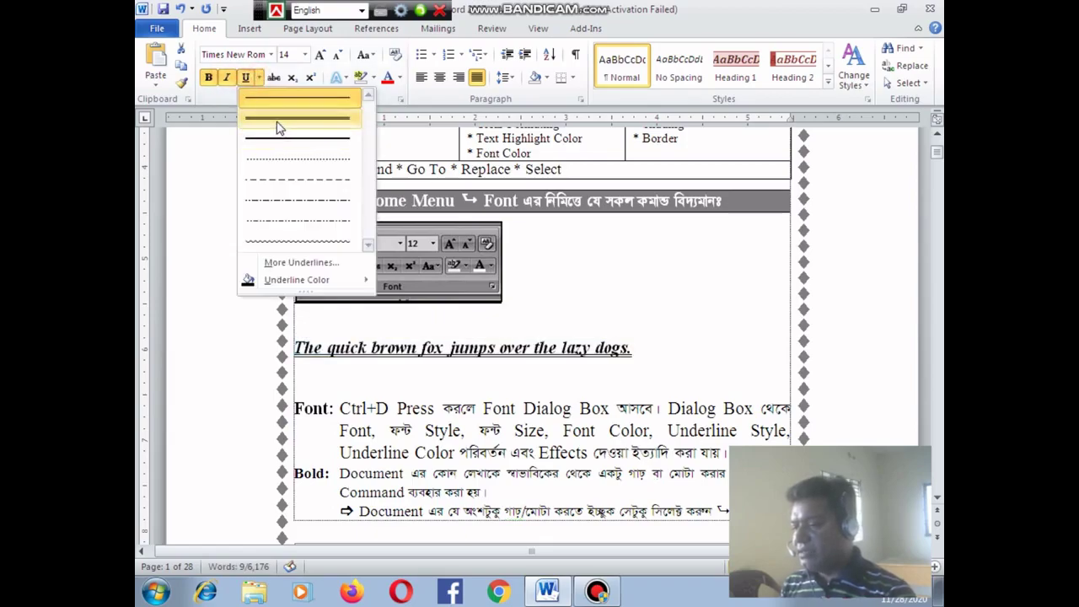
left_click(277, 120)
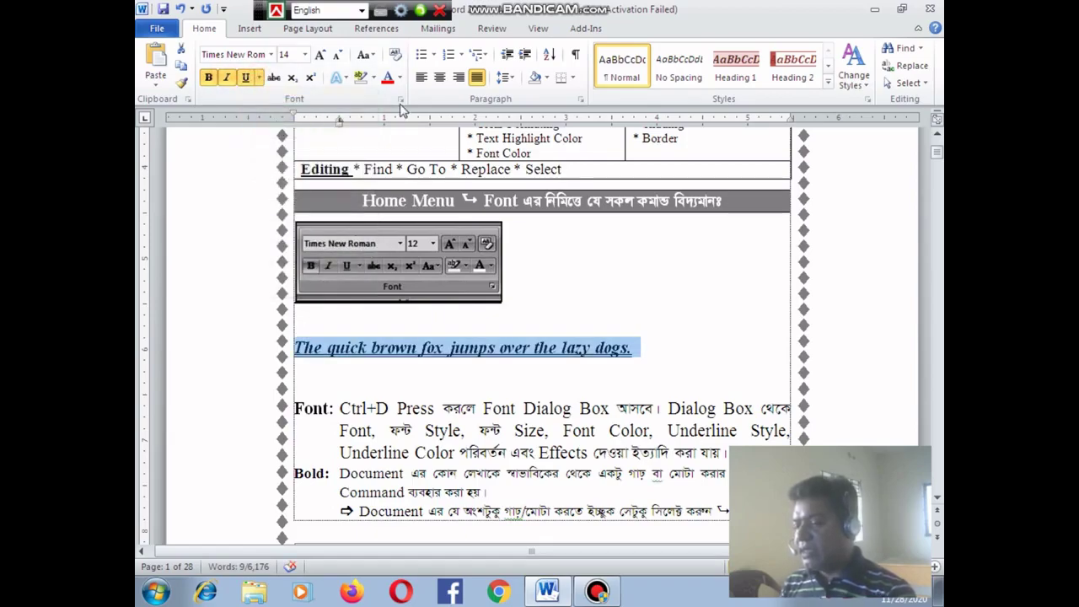
left_click(400, 77)
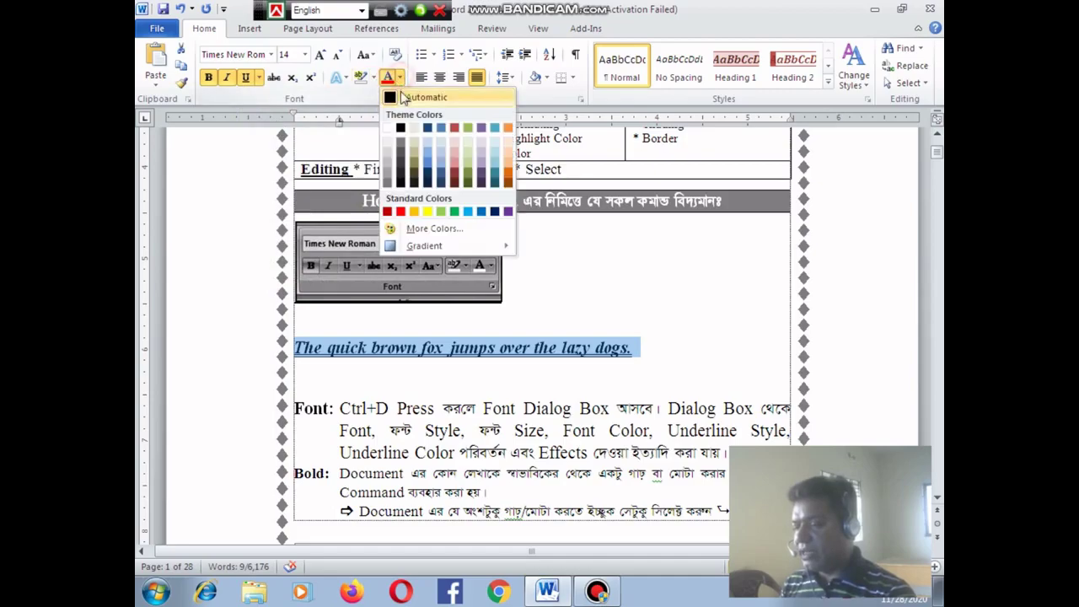
left_click(400, 199)
left_click(446, 349)
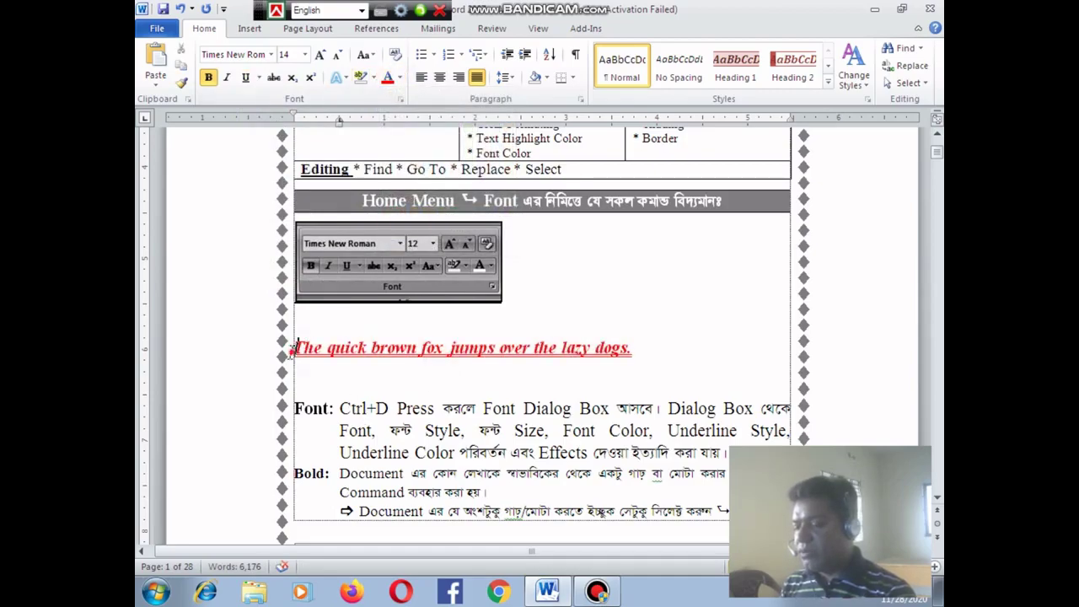
left_click_drag(292, 349, 649, 350)
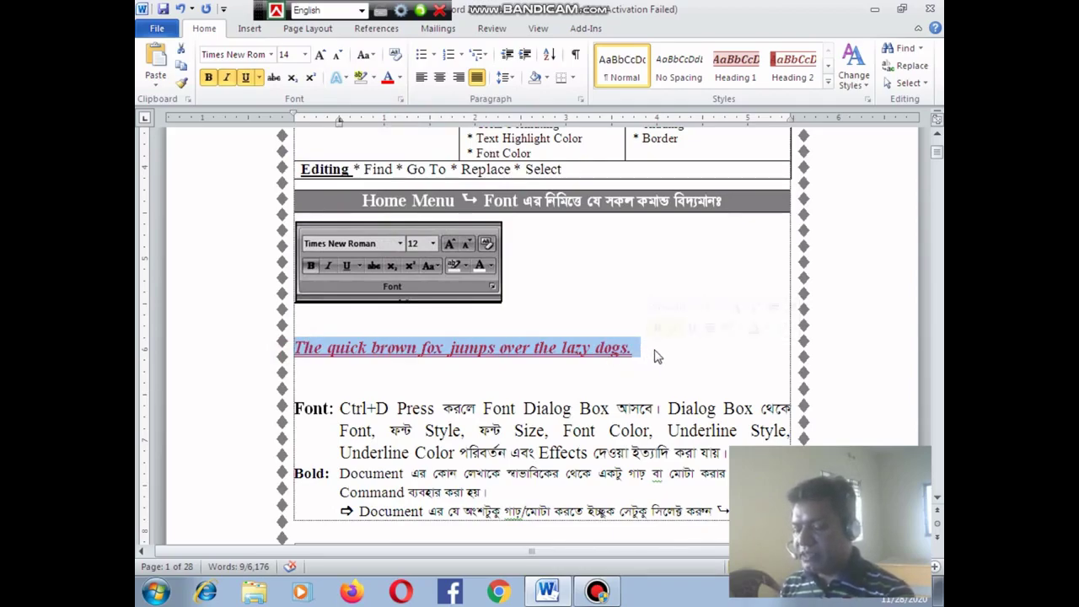
left_click(656, 355)
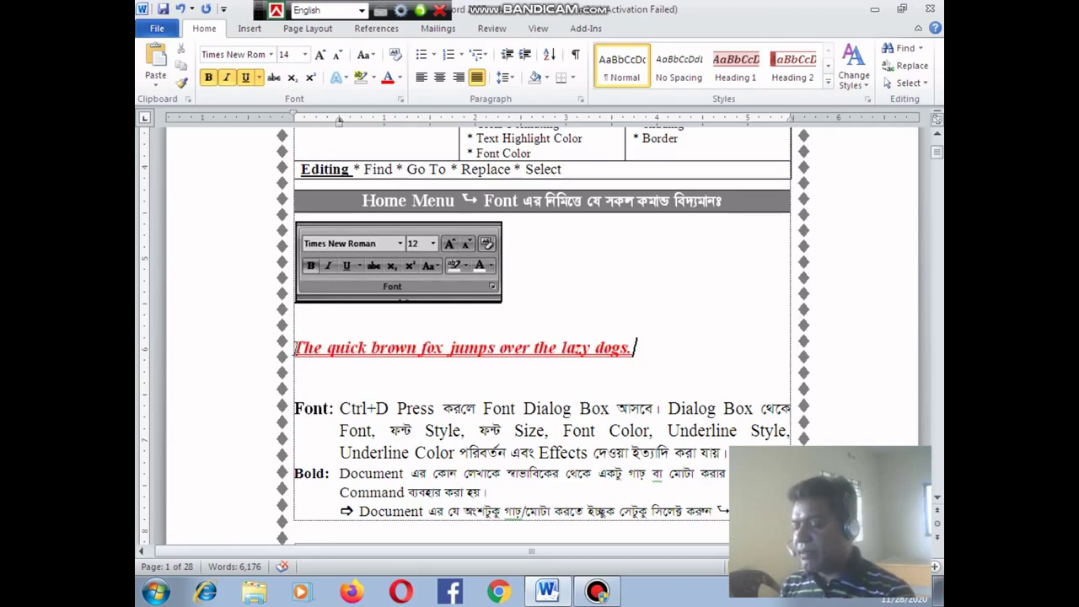
left_click_drag(287, 349, 638, 354)
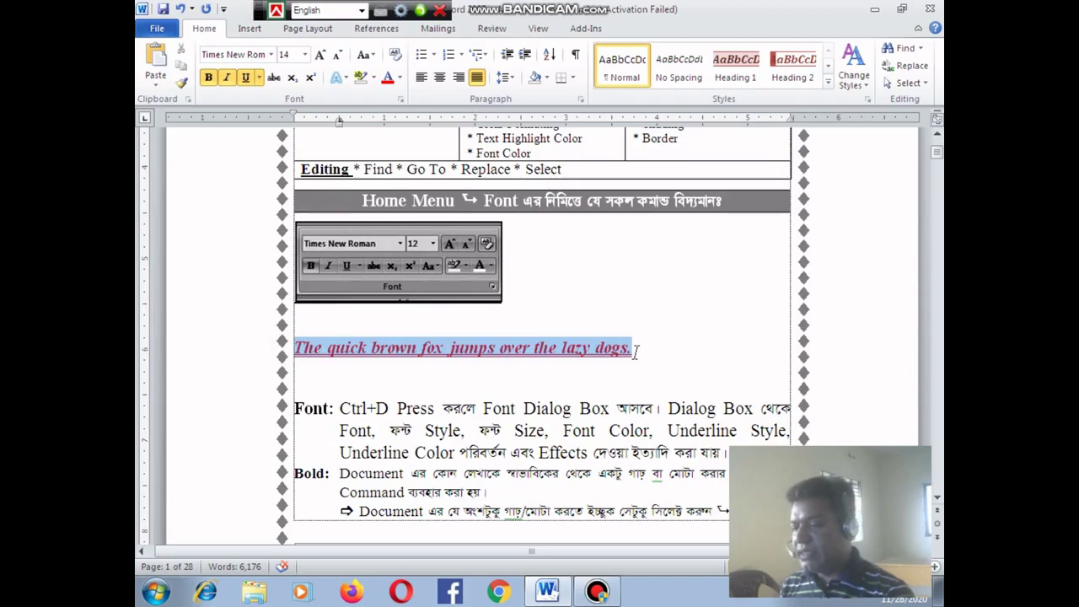
Remove the red, bold, italic and underline formatting from the sentence with Clear Formatting.
left_click(396, 55)
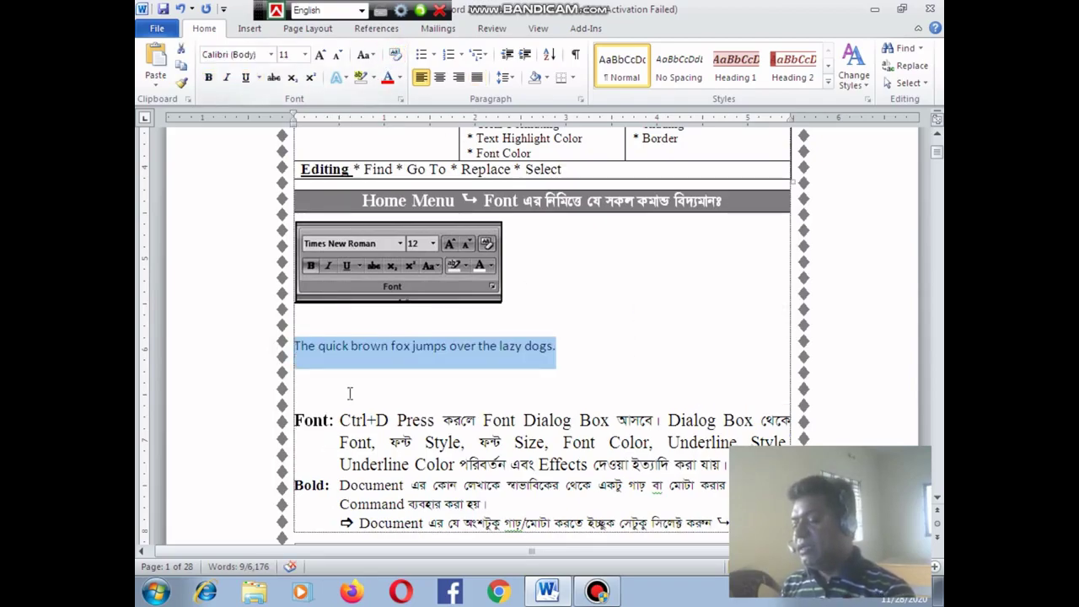
left_click(355, 348)
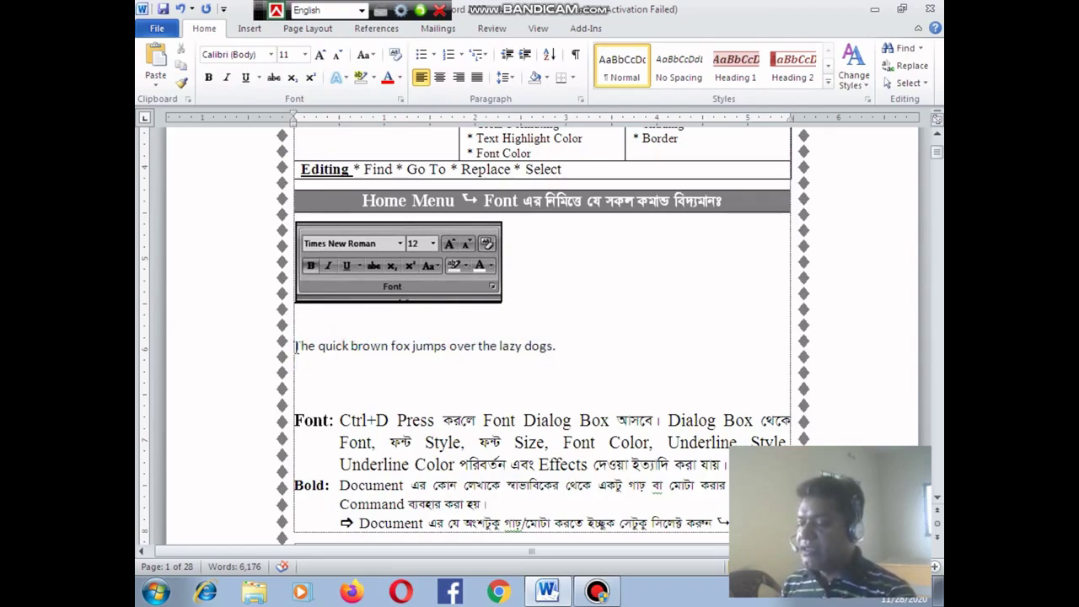
left_click_drag(291, 346, 556, 344)
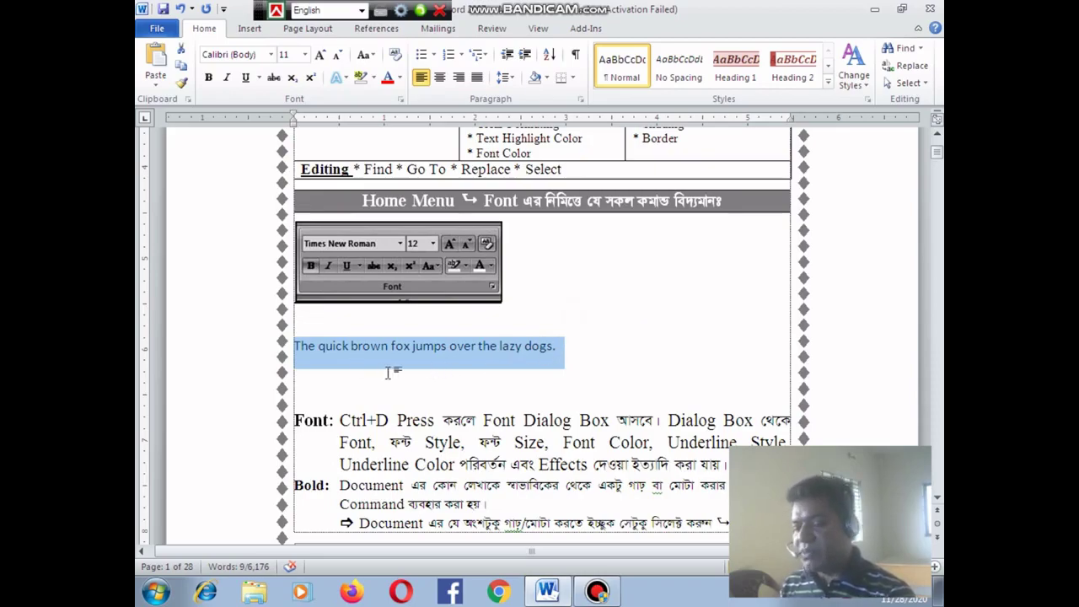
left_click(431, 347)
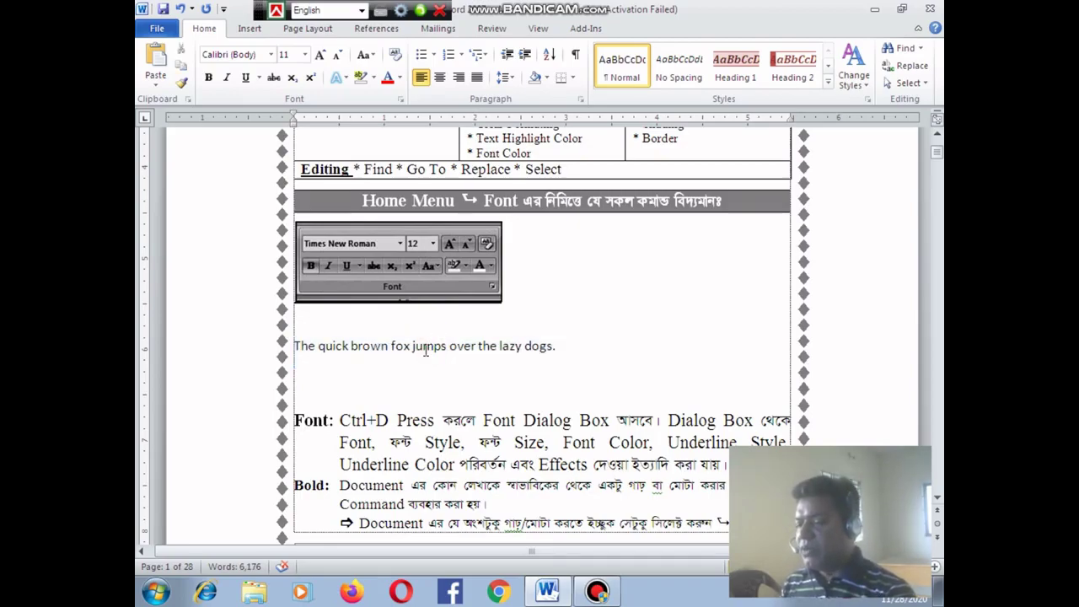
scroll(569, 344, "up", 2)
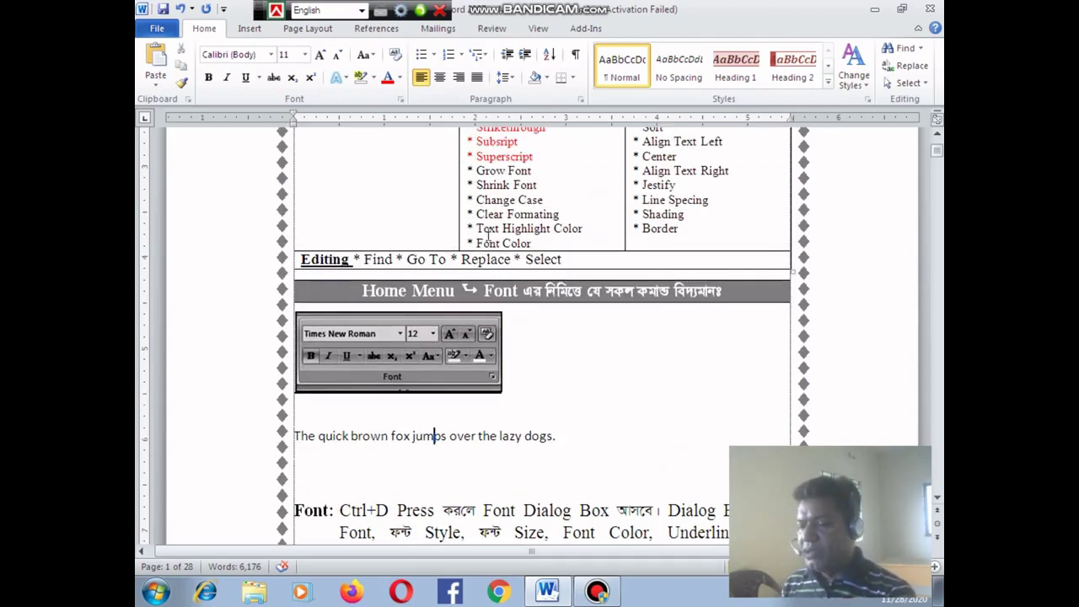
Colour the Grow Font, Shrink Font, Change Case and Clear Formating table entries red.
left_click(581, 230)
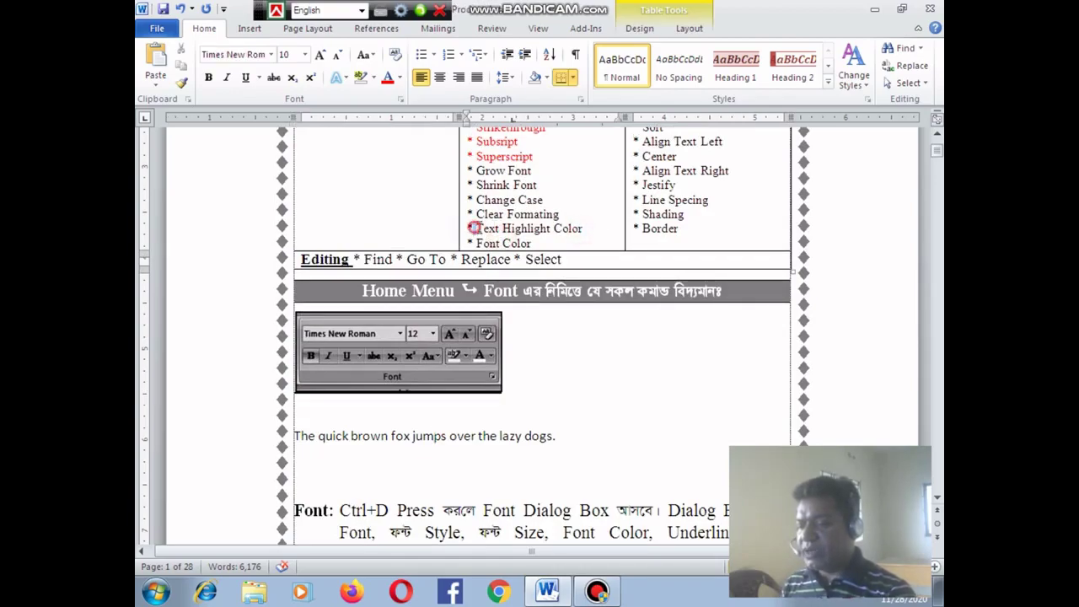
left_click_drag(473, 228, 501, 244)
left_click(482, 188)
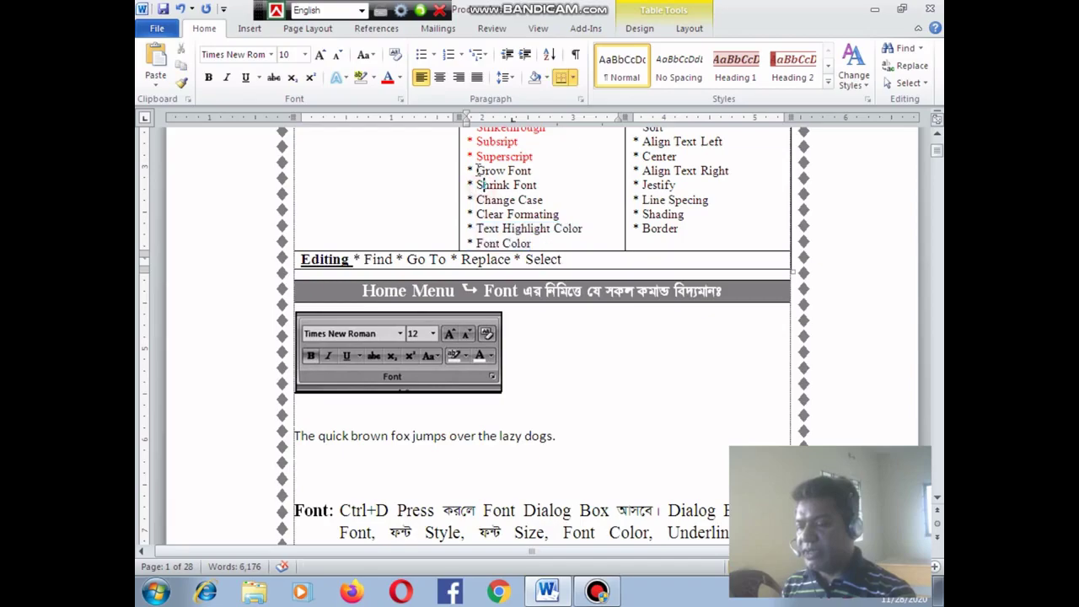
mouse_move(468, 171)
left_mouse_down()
mouse_move(545, 185)
mouse_move(561, 216)
left_mouse_up()
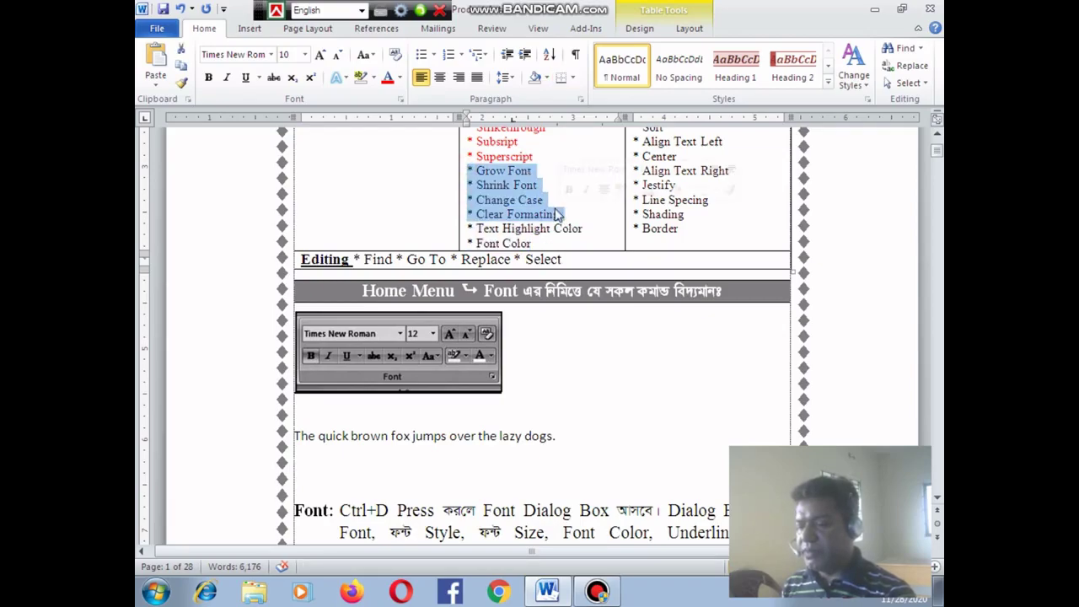
left_click(387, 78)
left_click(503, 228)
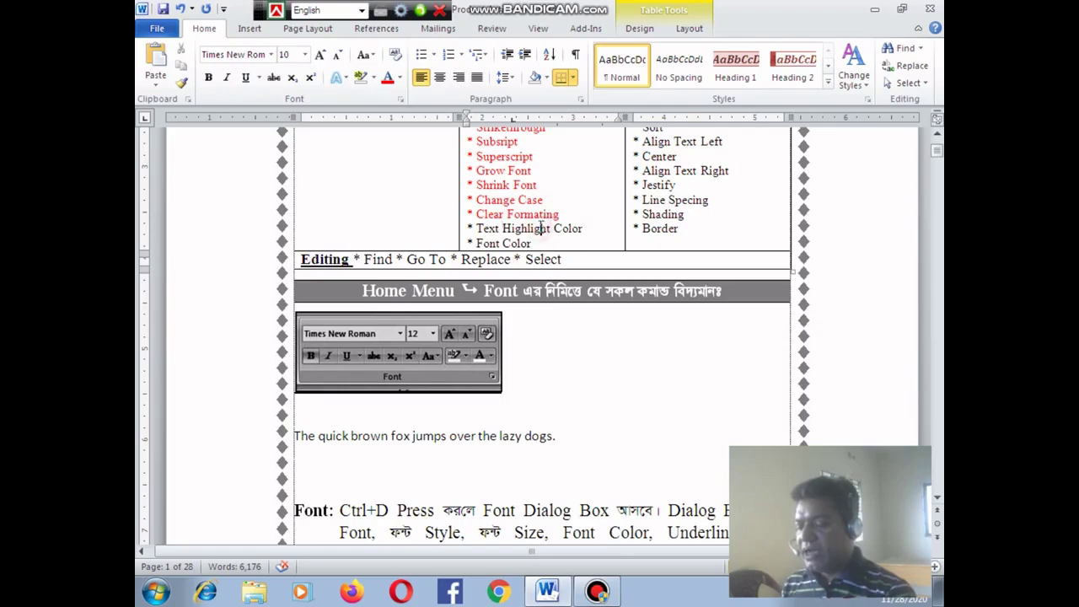
scroll(463, 321, "down", 1)
scroll(463, 320, "down", 8)
scroll(465, 329, "down", 6)
Switch on the Text Highlight Color pen at the Font explanation with no text selected.
scroll(466, 329, "up", 8)
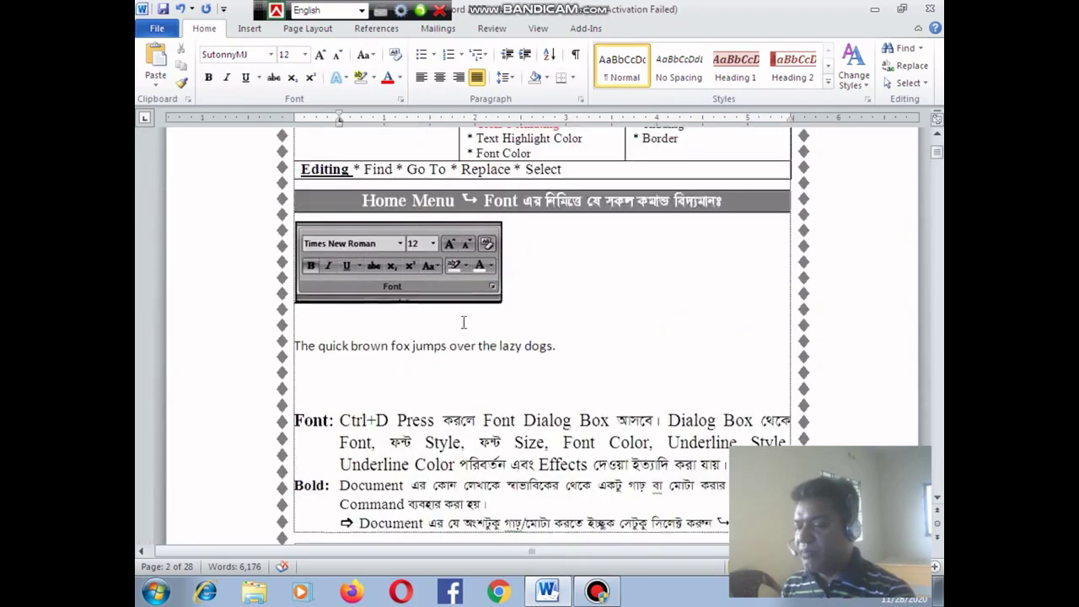
scroll(462, 323, "up", 1)
scroll(462, 322, "down", 2)
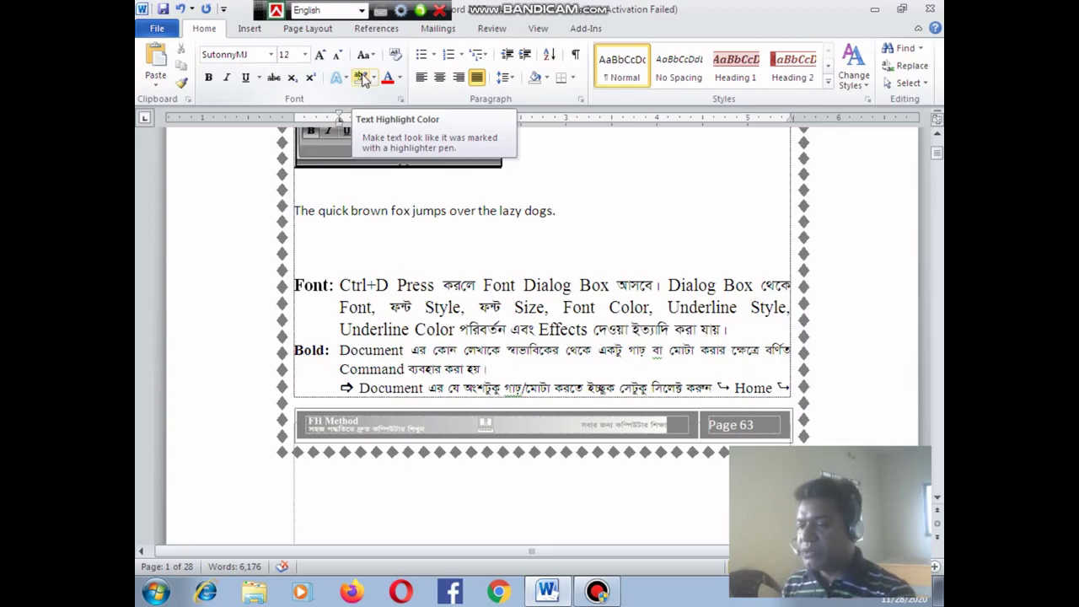
left_click(363, 85)
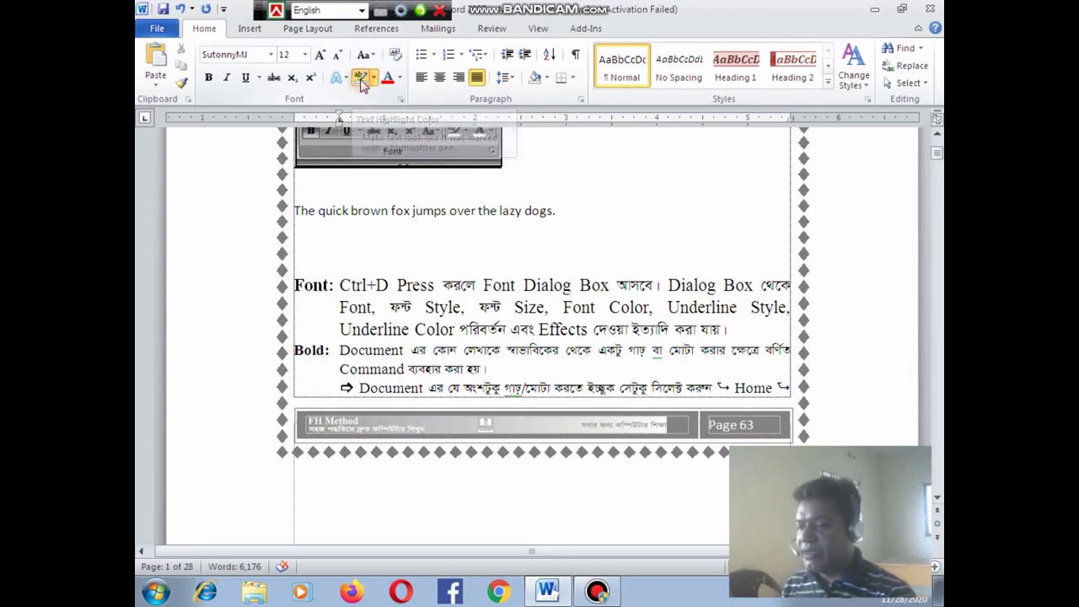
Choose yellow as the highlight colour and turn on highlighter mode.
left_click(330, 349)
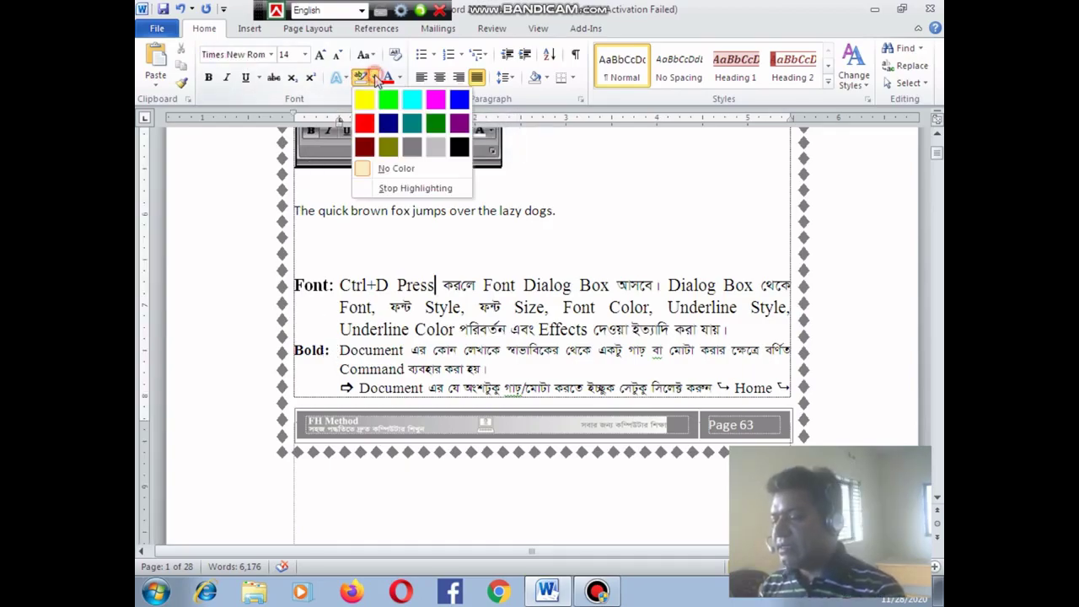
left_click(375, 75)
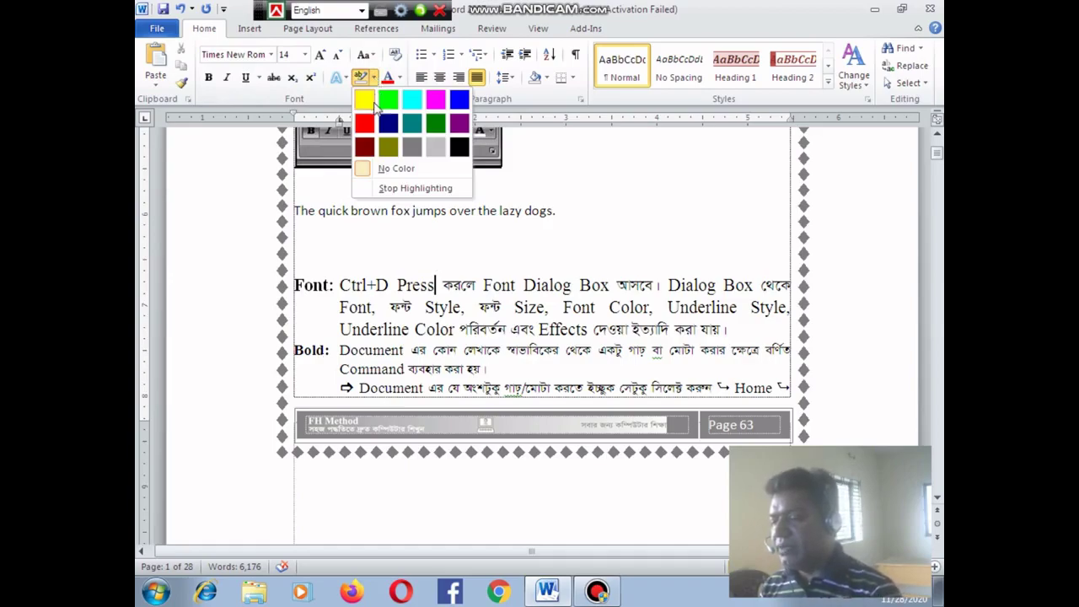
left_click(368, 105)
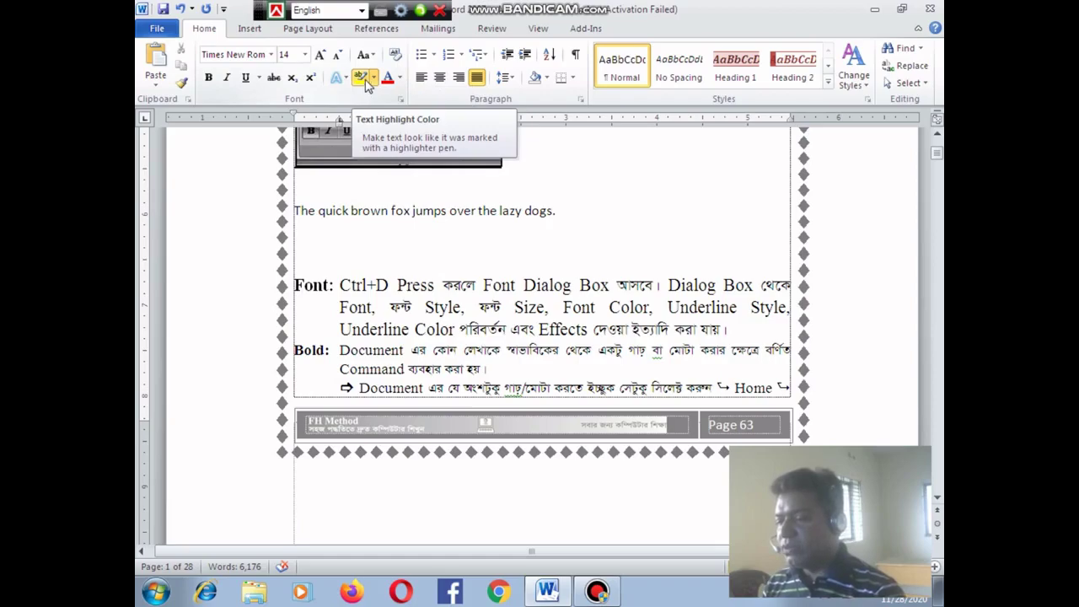
left_click(362, 78)
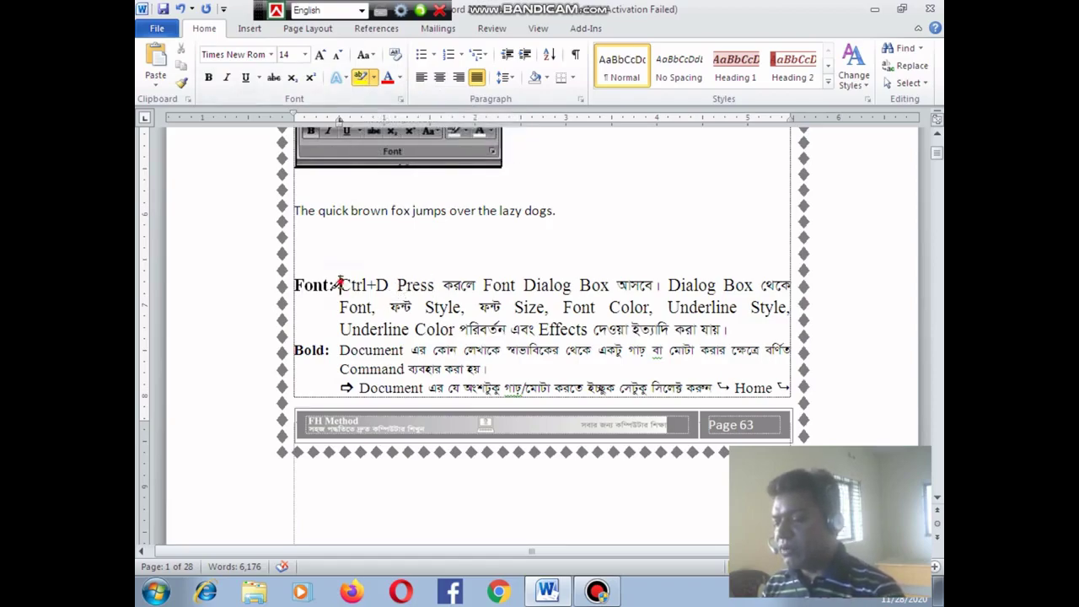
Highlight 'Ctrl+D Press', 'Effects' and other Font-description phrases in yellow.
left_click_drag(338, 284, 610, 285)
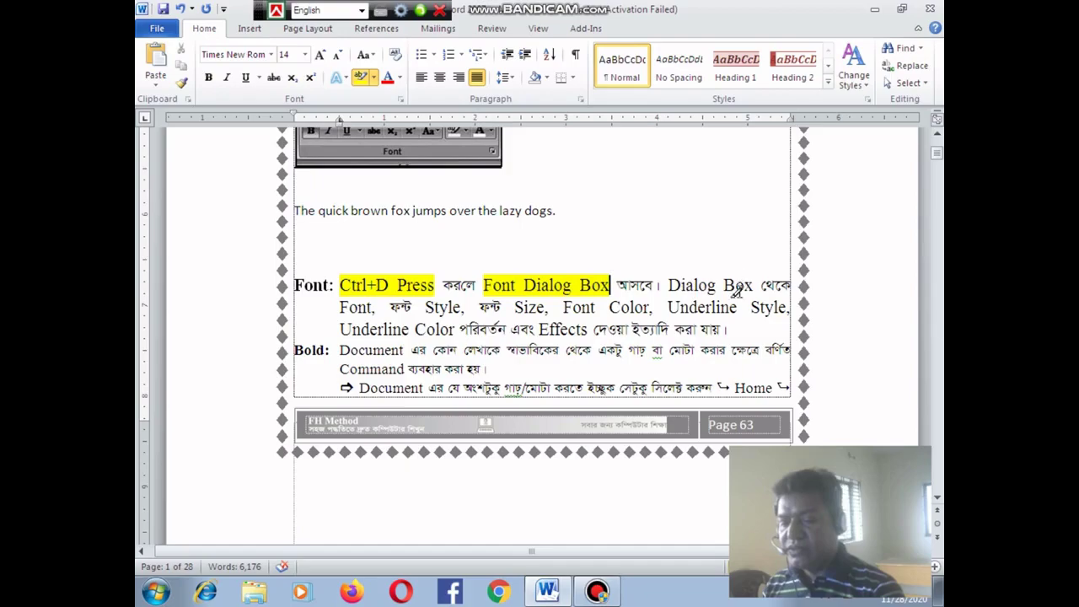
left_click_drag(554, 330, 588, 330)
left_click_drag(699, 330, 727, 330)
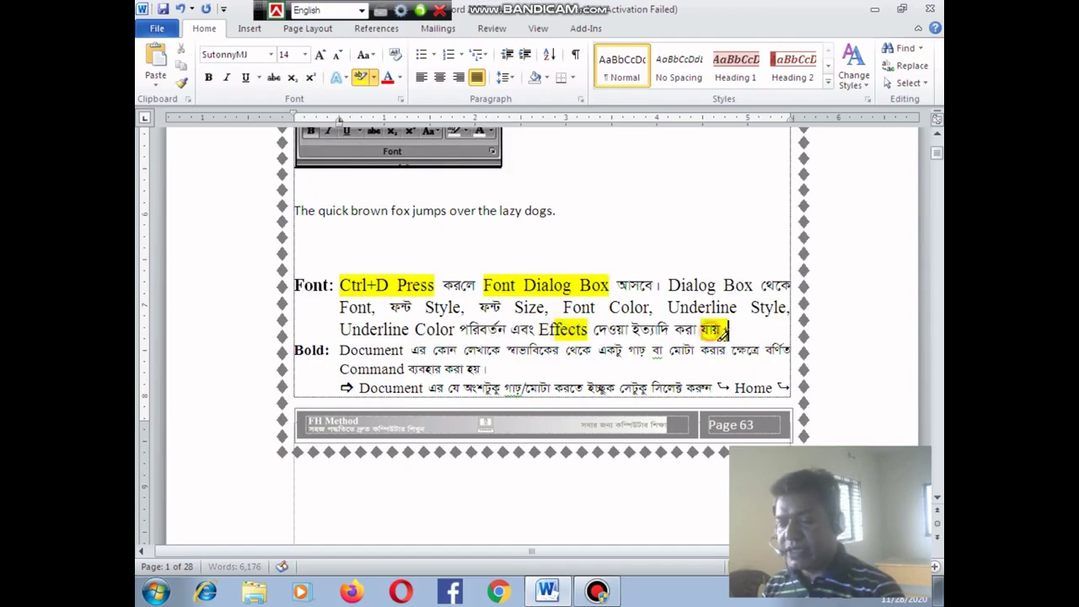
left_click_drag(587, 388, 618, 387)
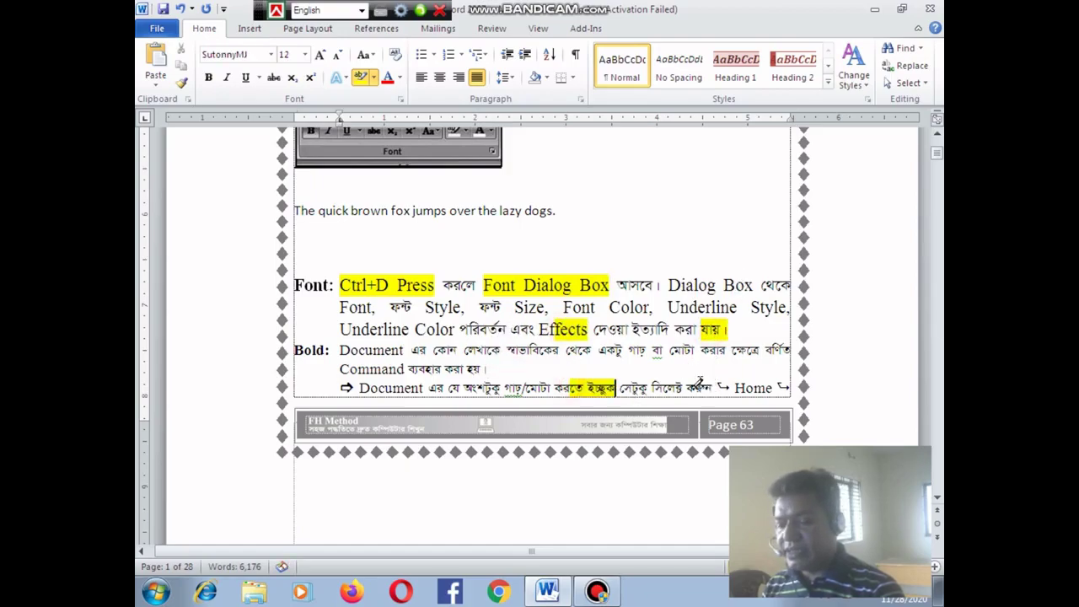
Highlight key phrases in the Italic and Underline descriptions on page 2 in yellow.
scroll(602, 368, "down", 3)
scroll(503, 403, "down", 5)
left_click_drag(453, 413, 514, 413)
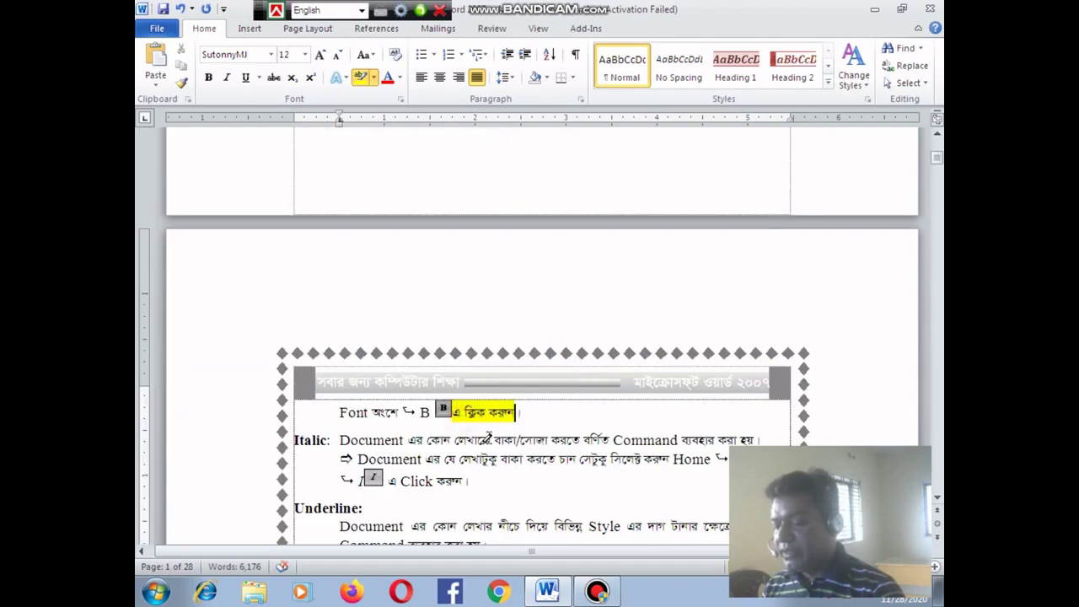
left_click_drag(546, 459, 481, 440)
left_click_drag(513, 527, 550, 526)
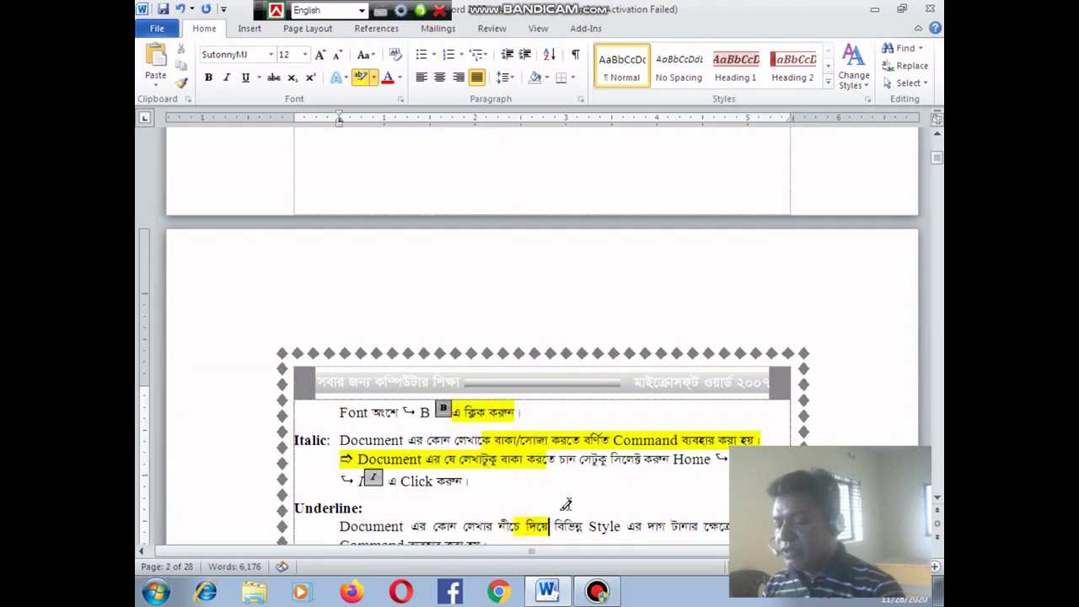
scroll(554, 522, "down", 3)
left_click_drag(516, 428, 566, 428)
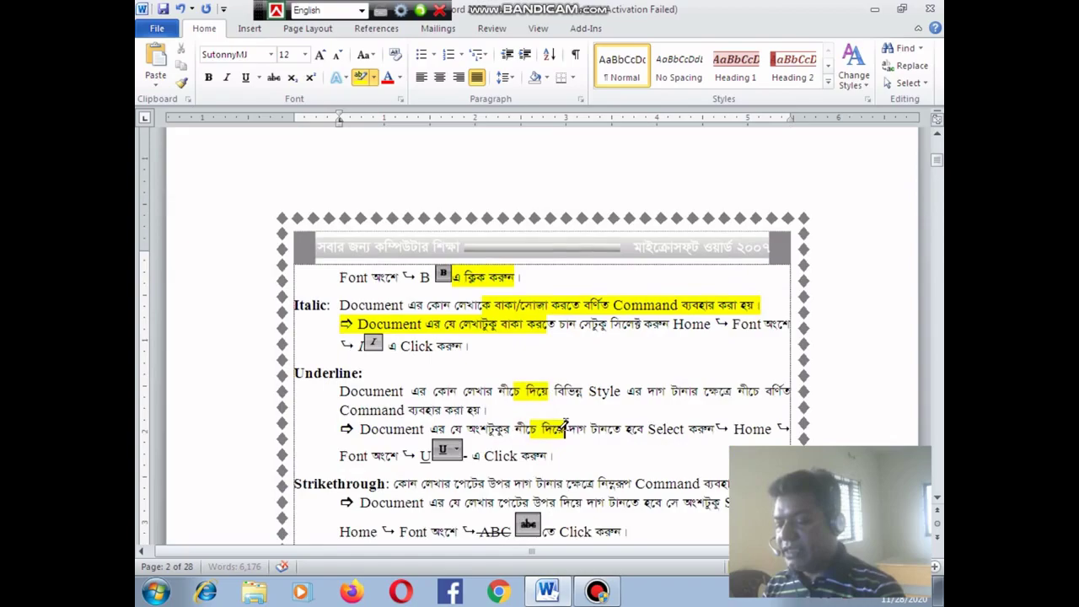
scroll(564, 377, "up", 3)
scroll(564, 377, "up", 6)
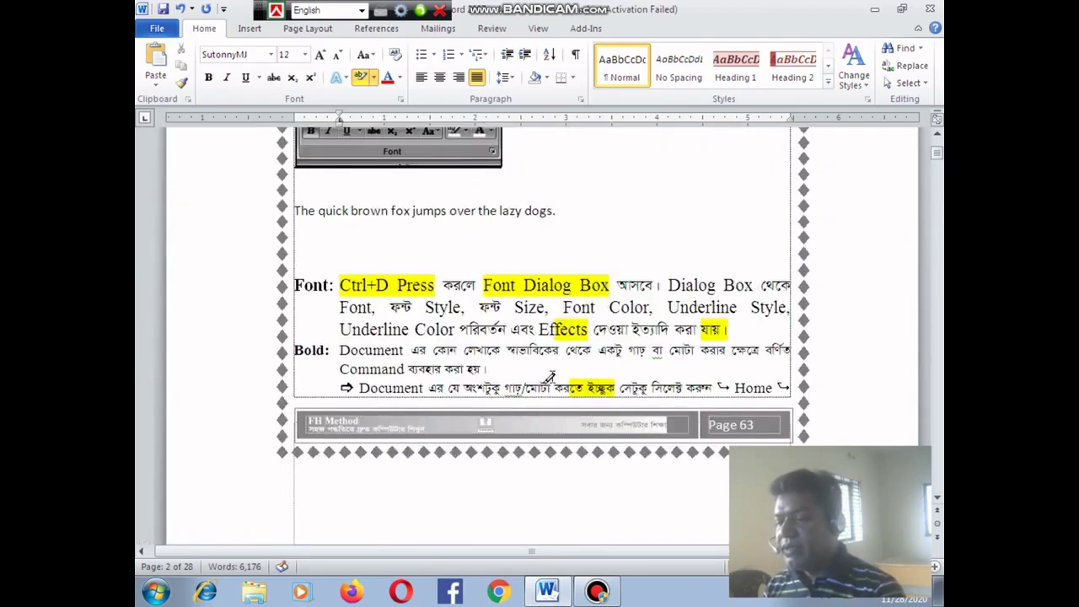
scroll(565, 377, "up", 4)
scroll(390, 223, "up", 4)
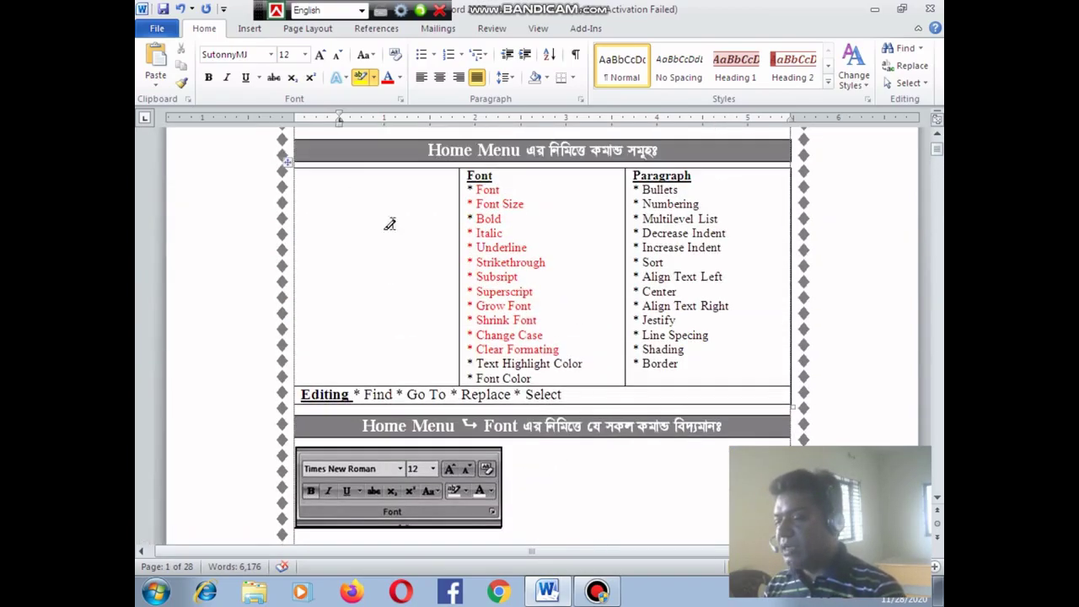
Highlight Subscript, Decrease Indent and Align Text in yellow in the command table.
left_click(361, 77)
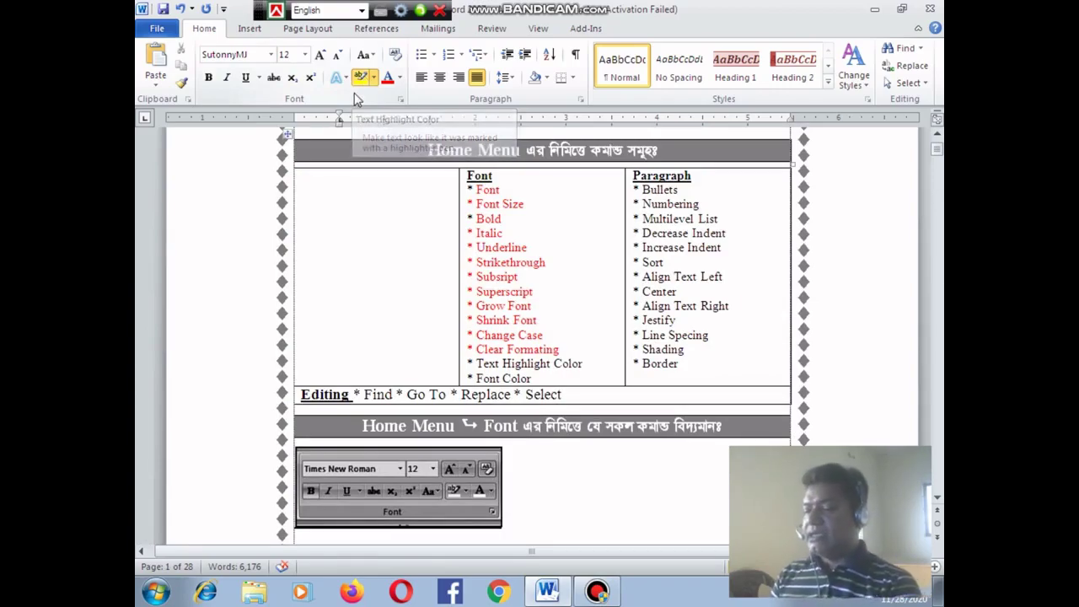
left_click_drag(476, 276, 518, 276)
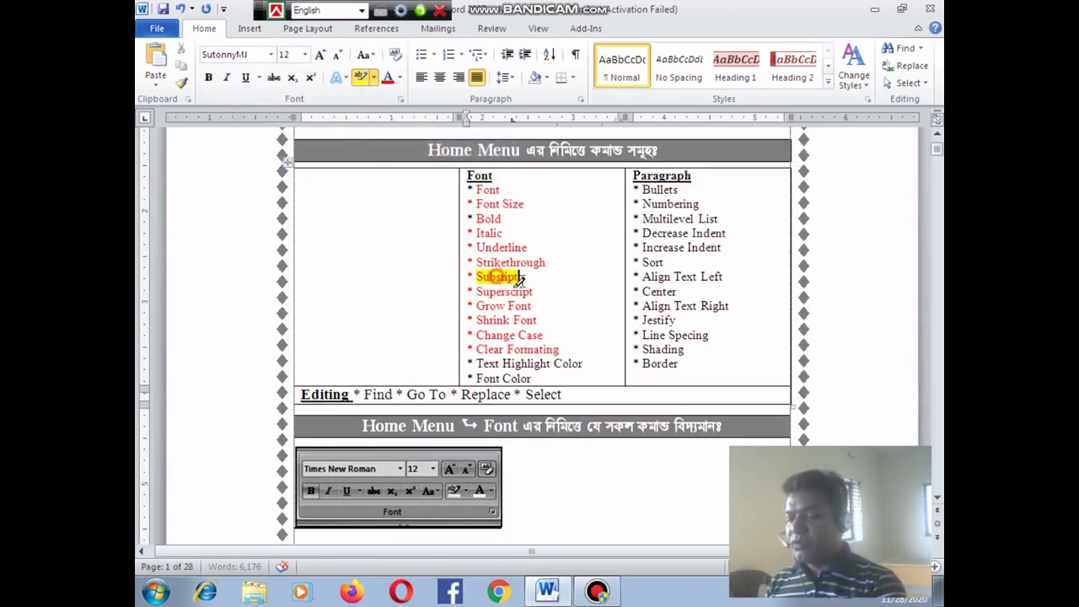
left_click_drag(633, 276, 691, 277)
left_click_drag(641, 232, 727, 233)
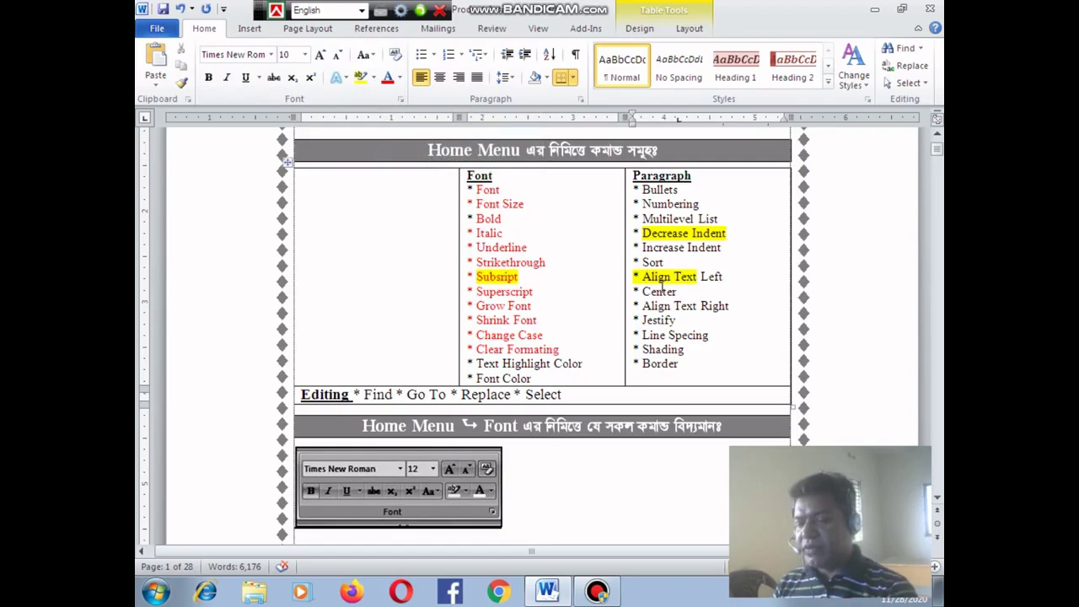
scroll(663, 285, "down", 2)
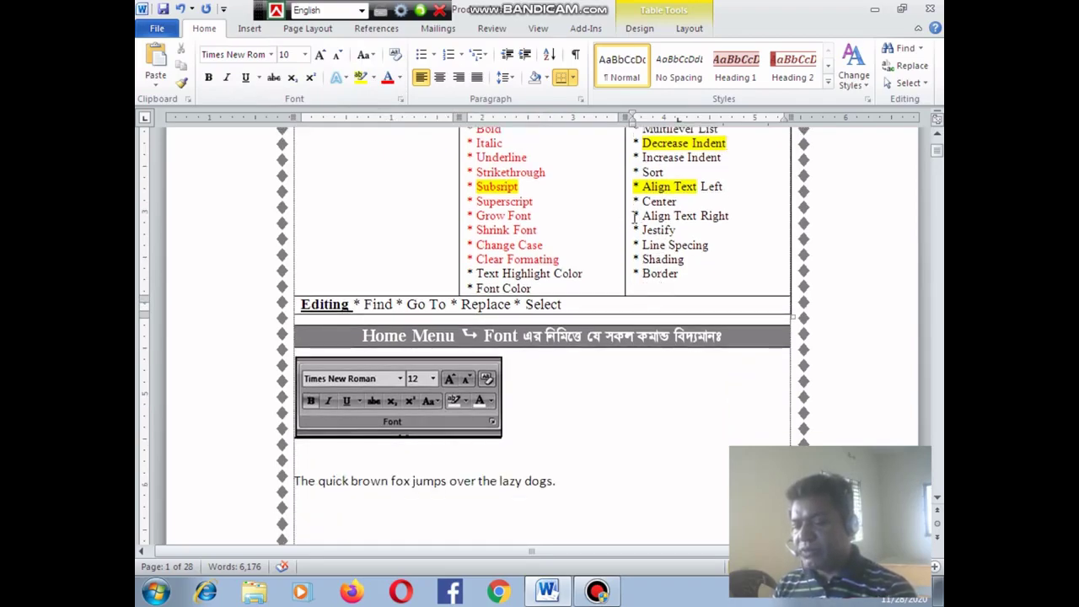
Colour the Paragraph items Align Text Right through Border light blue.
left_click_drag(634, 217, 708, 272)
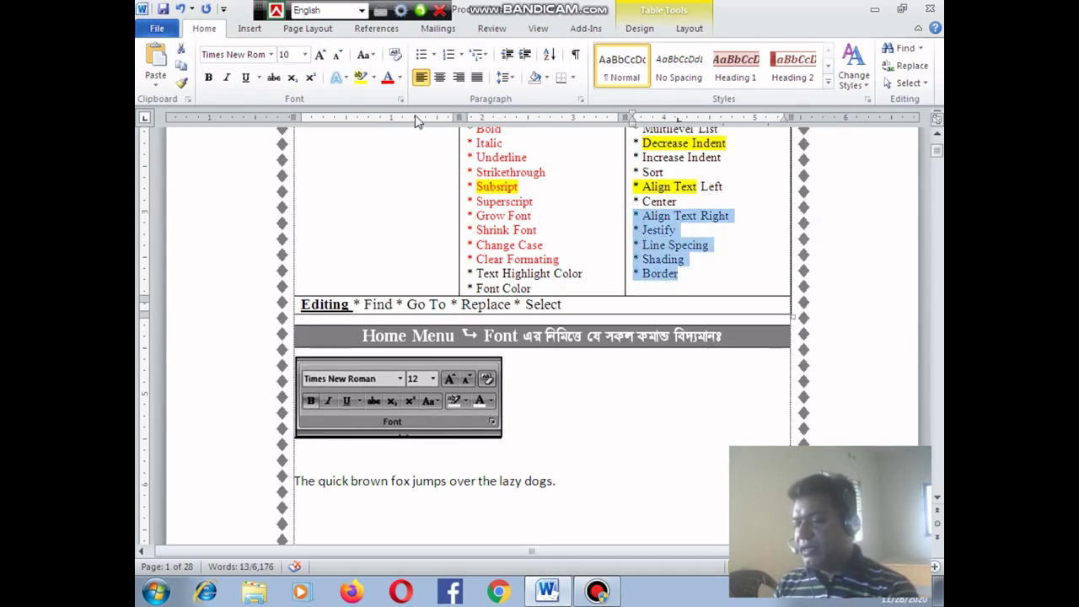
left_click(402, 78)
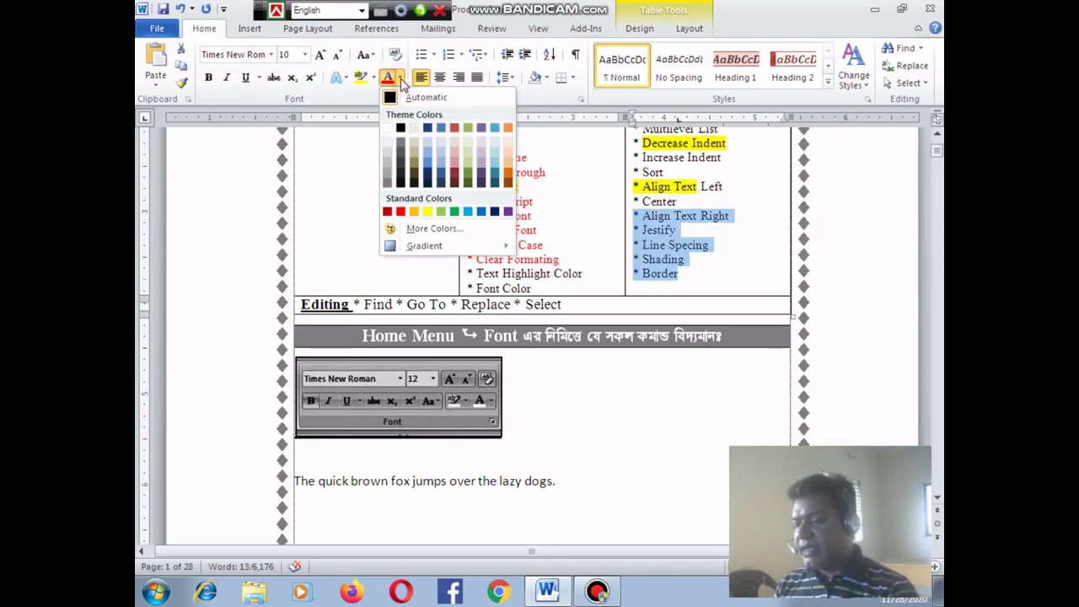
left_click(467, 212)
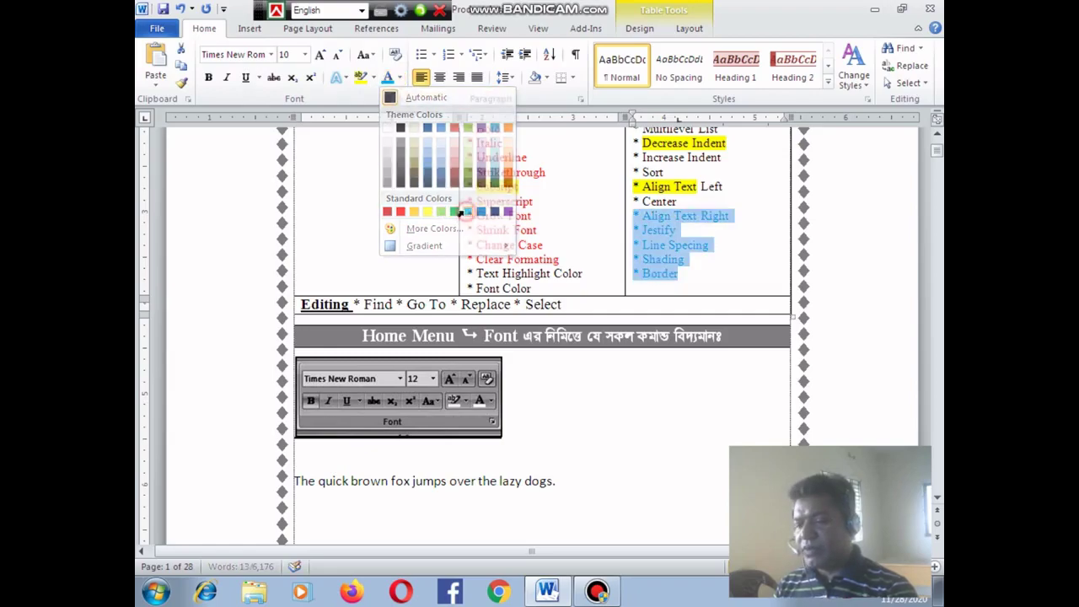
left_click(690, 262)
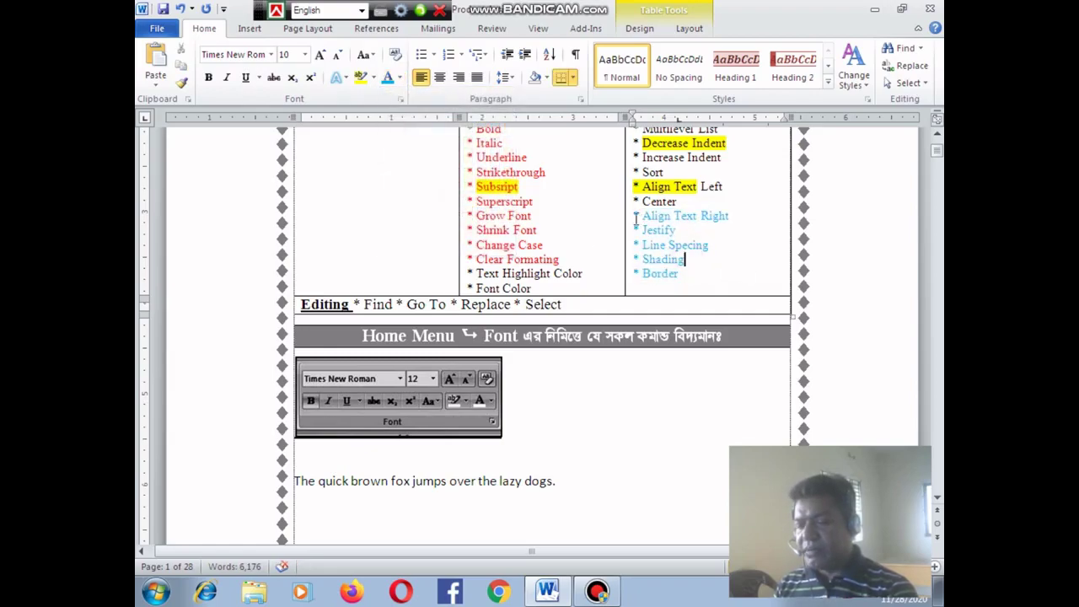
Give Align Text Right through Border a dark blue gradient font colour.
left_click_drag(634, 216, 679, 275)
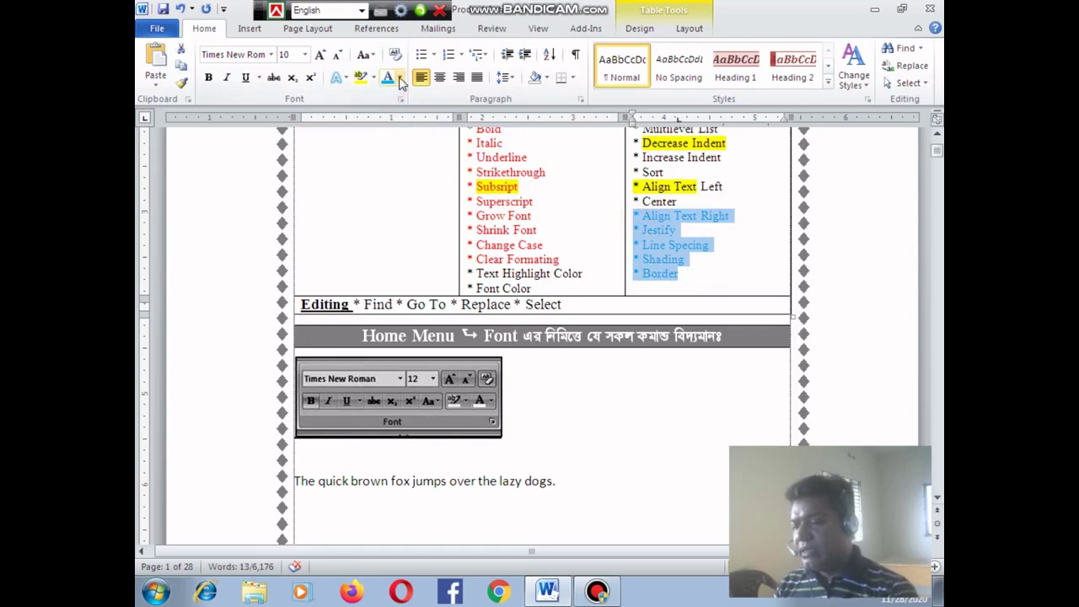
left_click(399, 78)
mouse_move(437, 253)
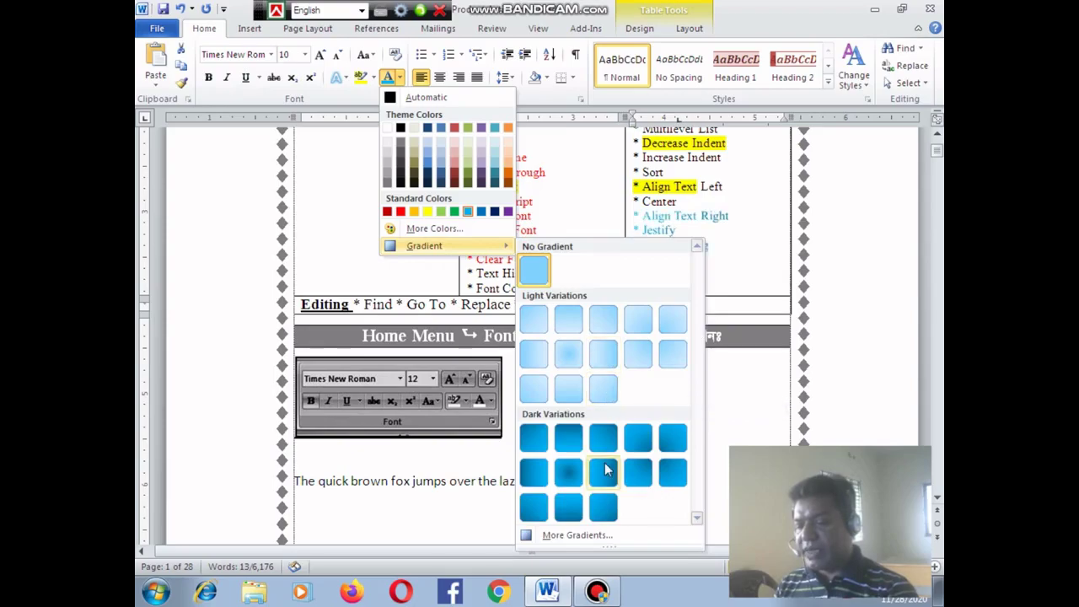
left_click(604, 468)
left_click(728, 275)
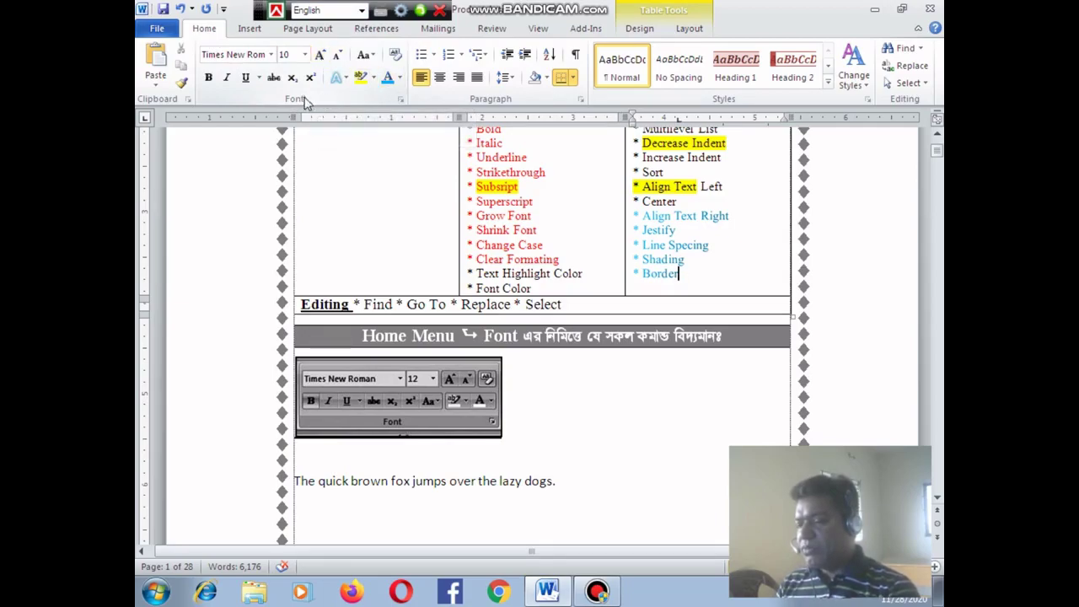
Open and cancel the Font dialog, then reopen it showing Times New Roman, Regular, size 10.
left_click(402, 103)
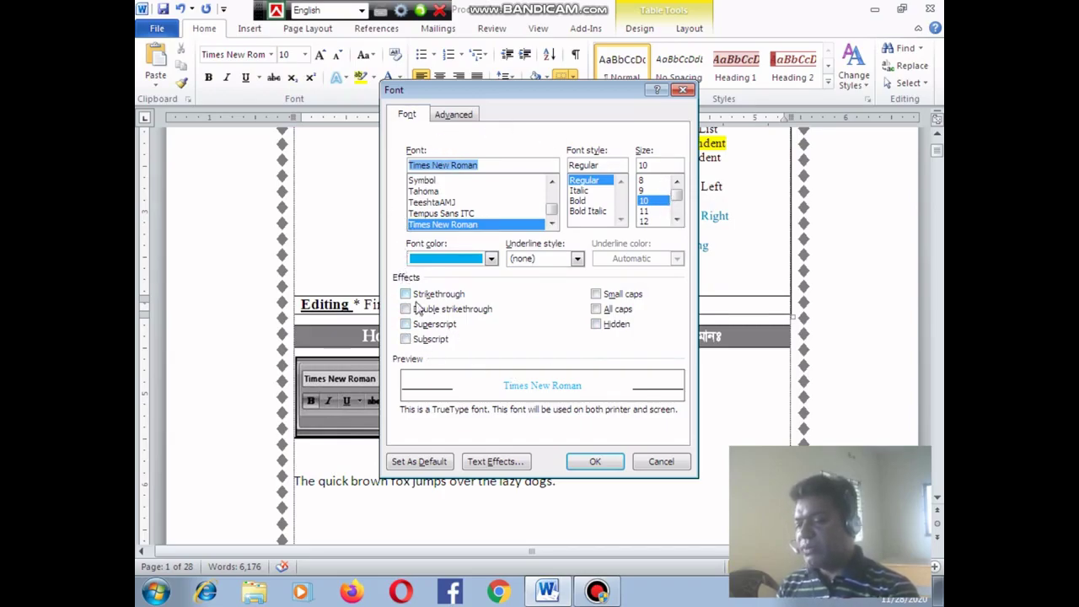
left_click(661, 462)
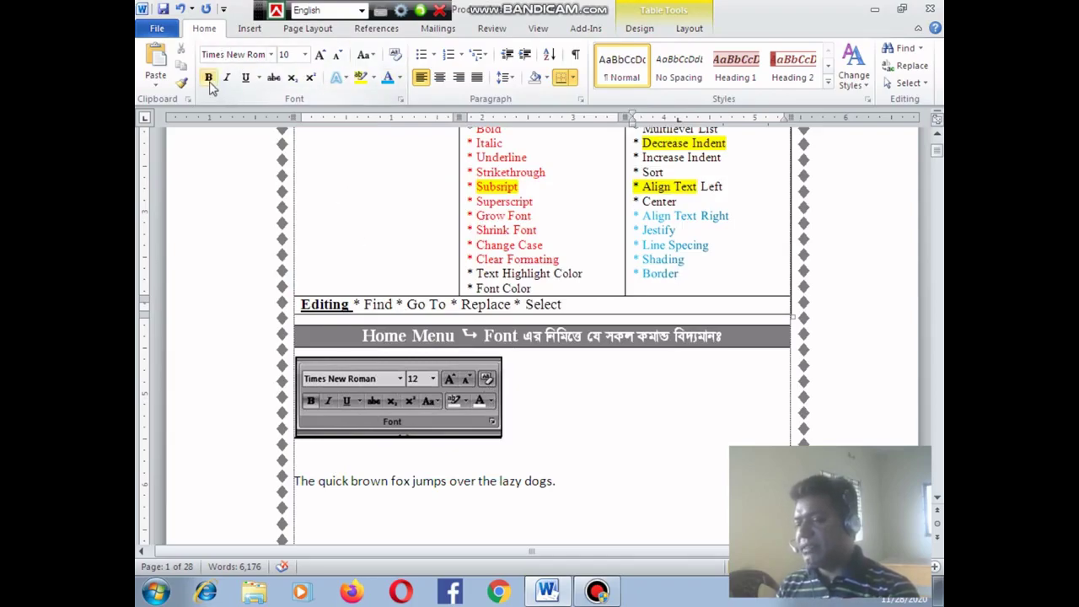
left_click(401, 100)
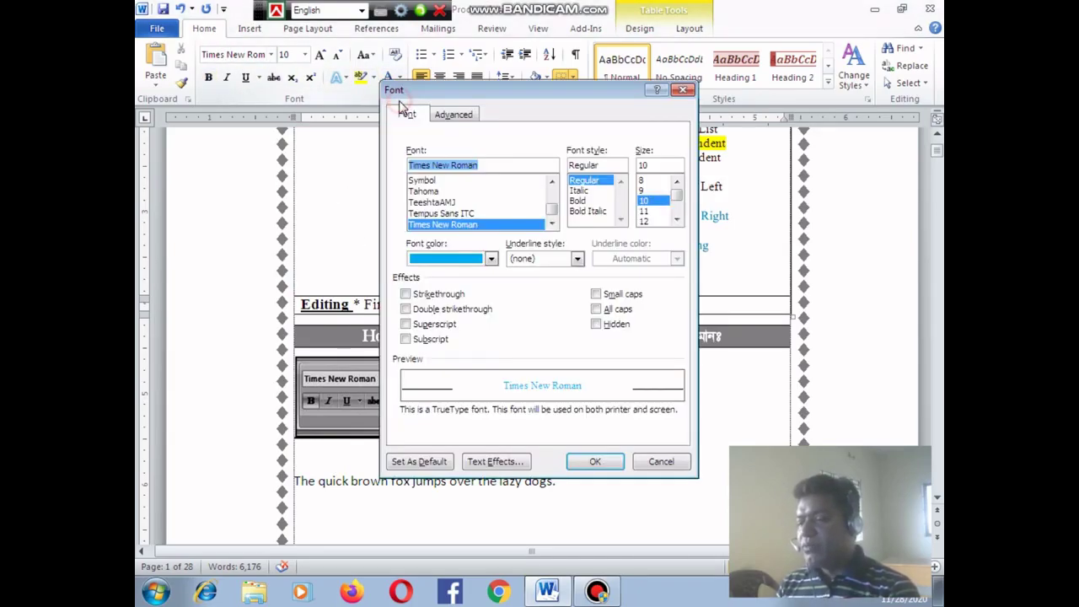